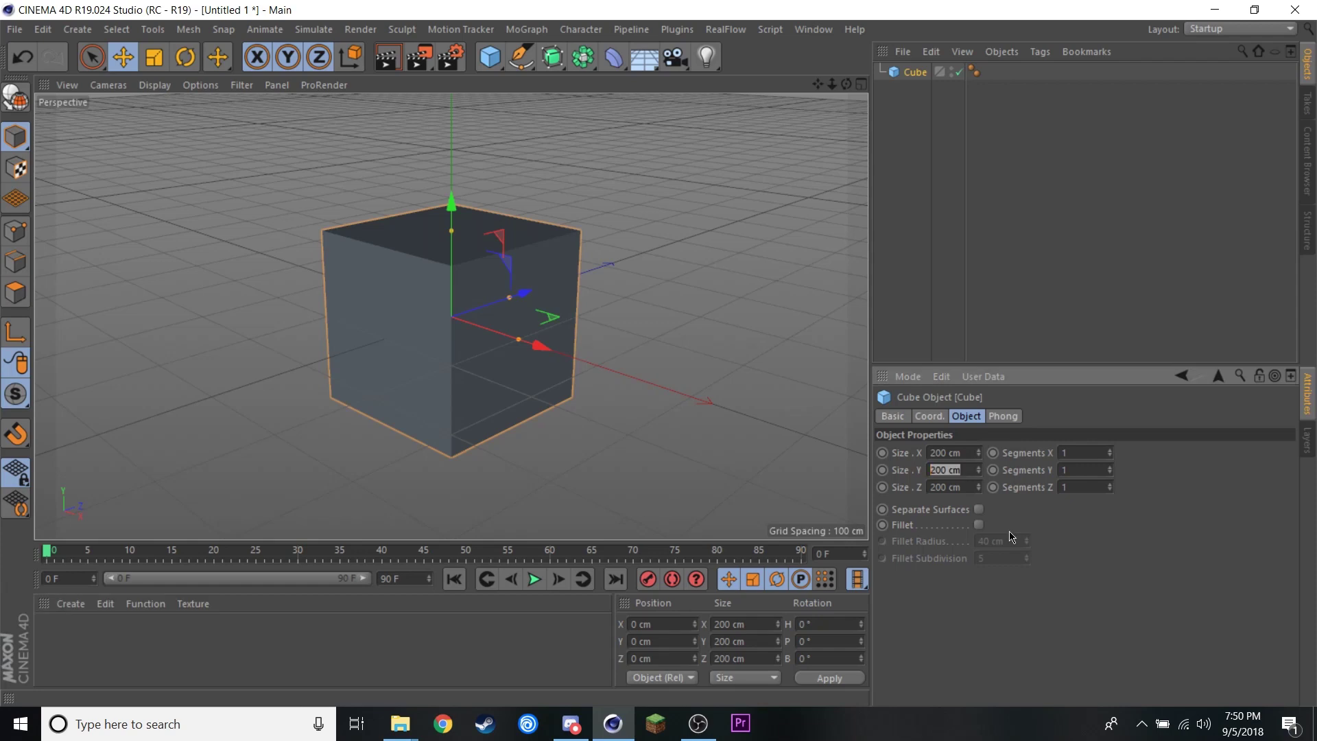
Set the slab's height to 12.5 cm, orbit to check it, and glance at the cart reference
type(".25")
key("Return")
mouse_move(434, 291)
left_mouse_down("alt")
mouse_move(426, 273)
mouse_move(588, 338)
left_mouse_up("alt")
left_click(570, 724)
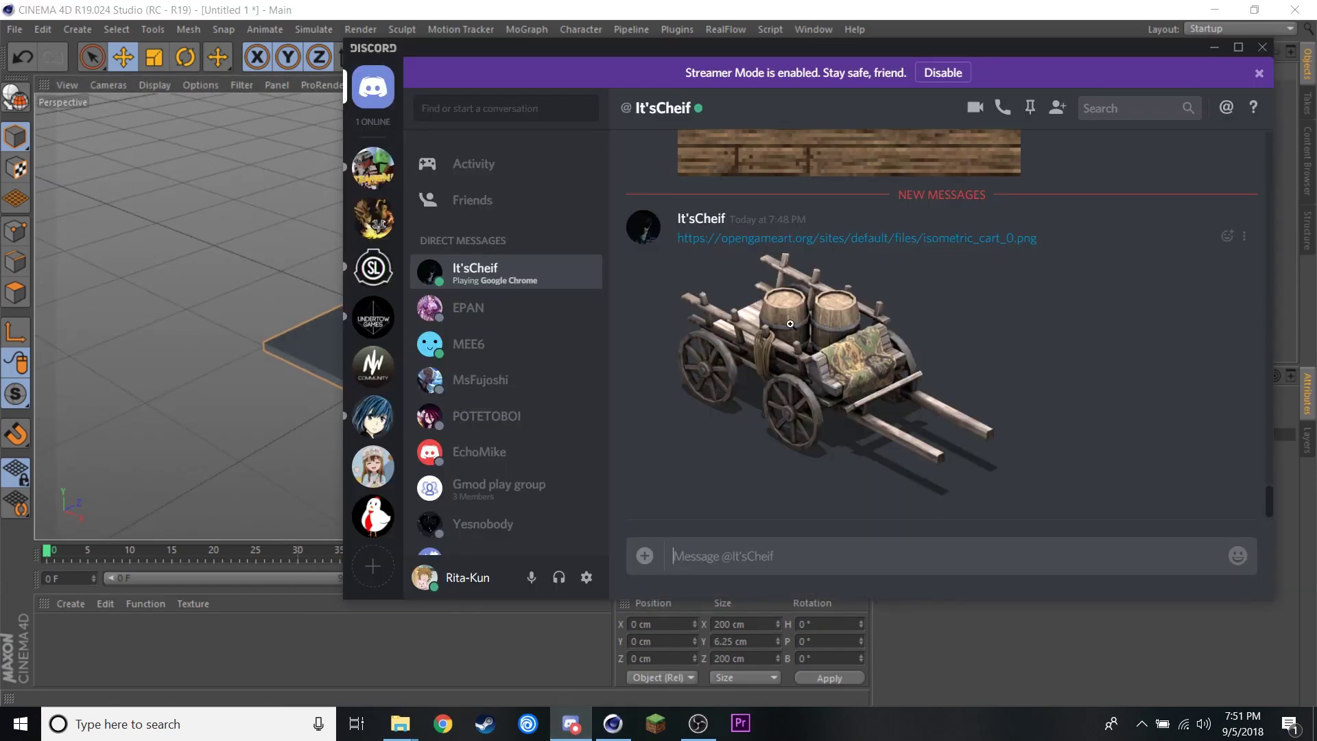
key("alt+Tab")
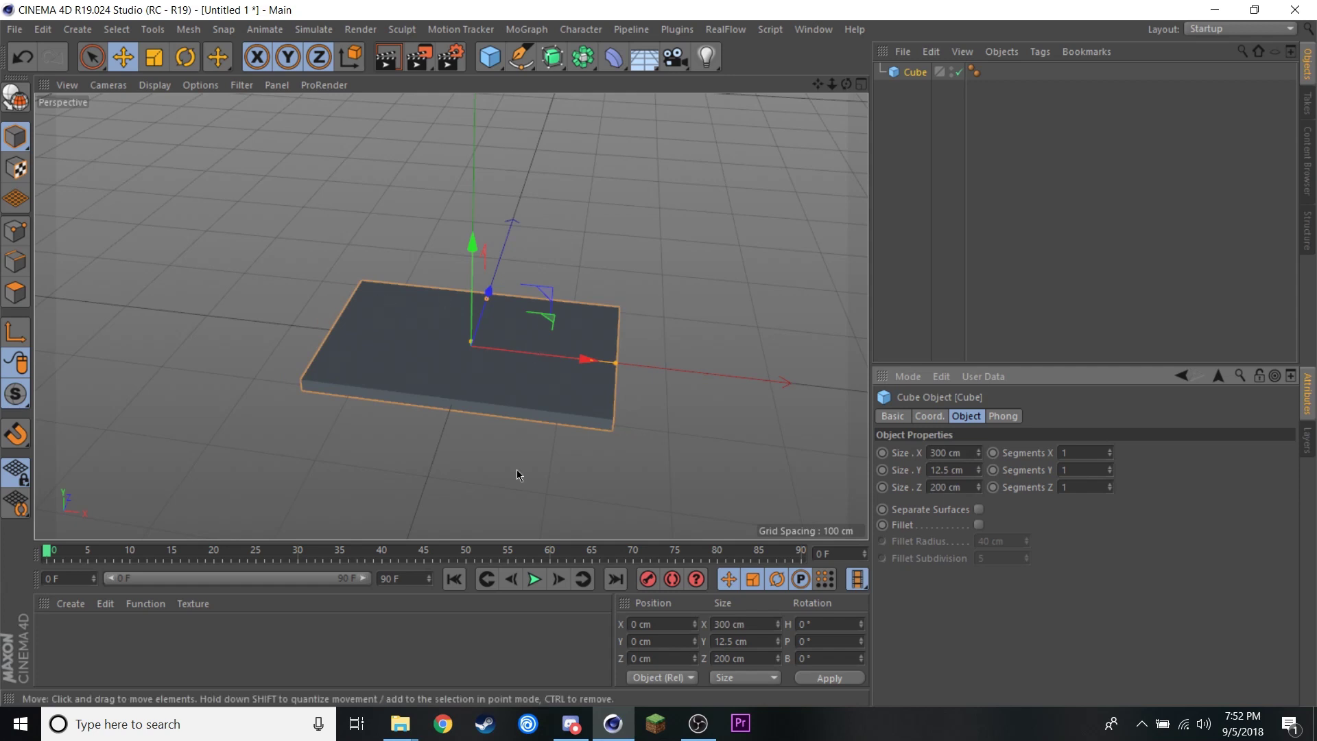
Orbit around the 300 × 6.25 cm slab and bring up the cart reference image
left_click_drag(618, 384, 480, 294, "alt")
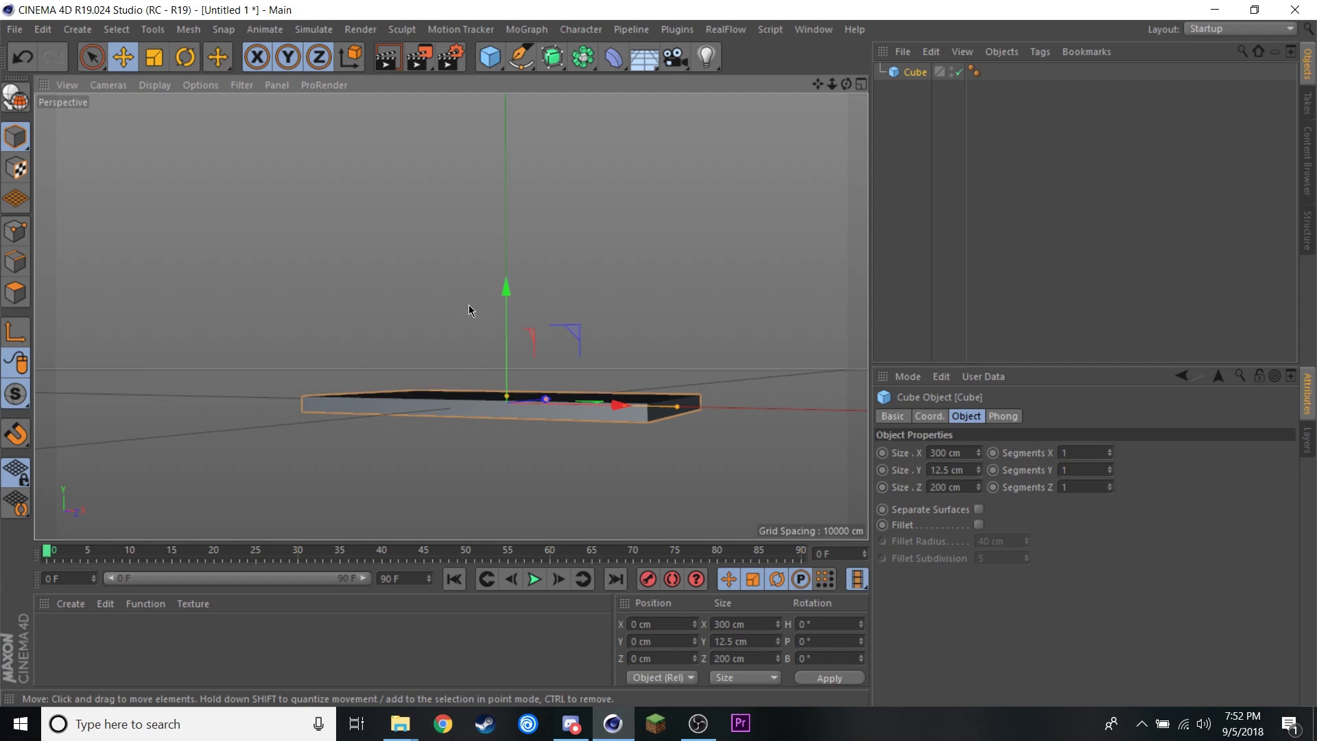
mouse_move(468, 310)
left_mouse_down("alt")
mouse_move(622, 402)
mouse_move(555, 418)
left_mouse_up("alt")
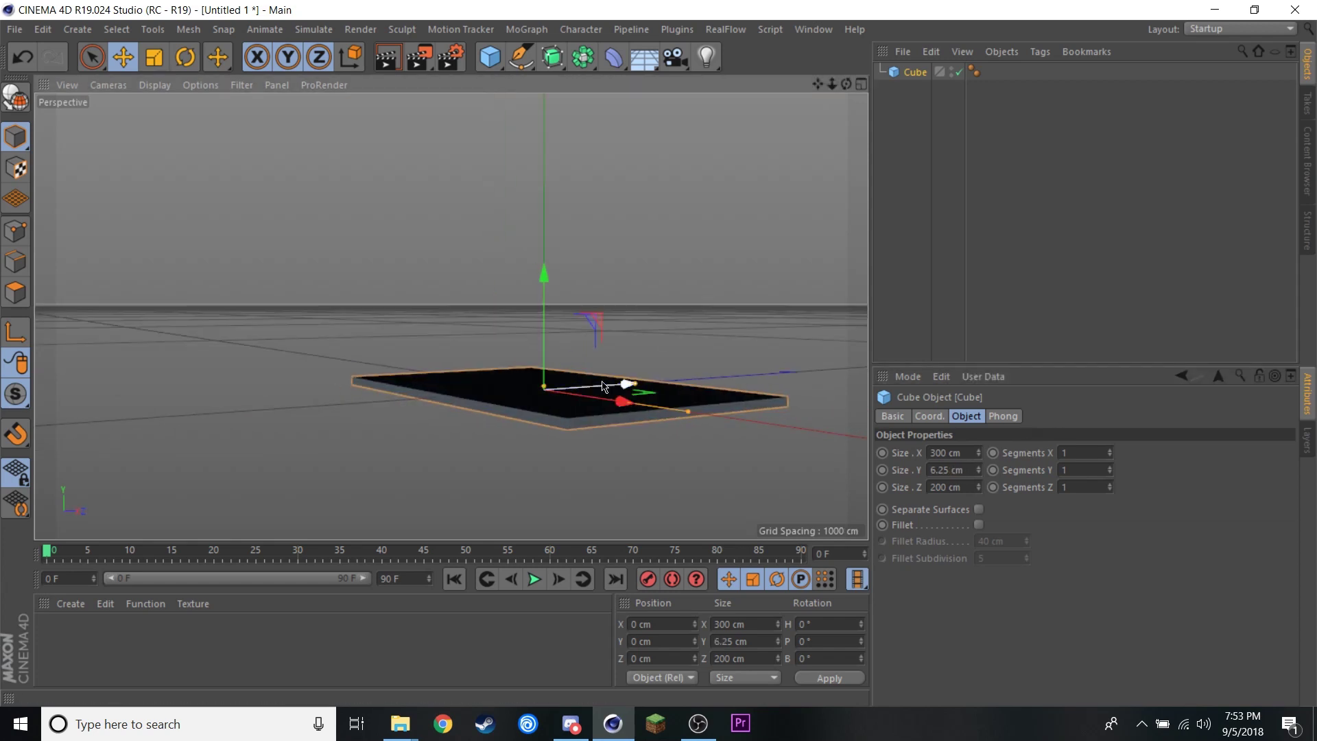
left_click_drag(549, 357, 455, 314, "alt")
left_click(571, 724)
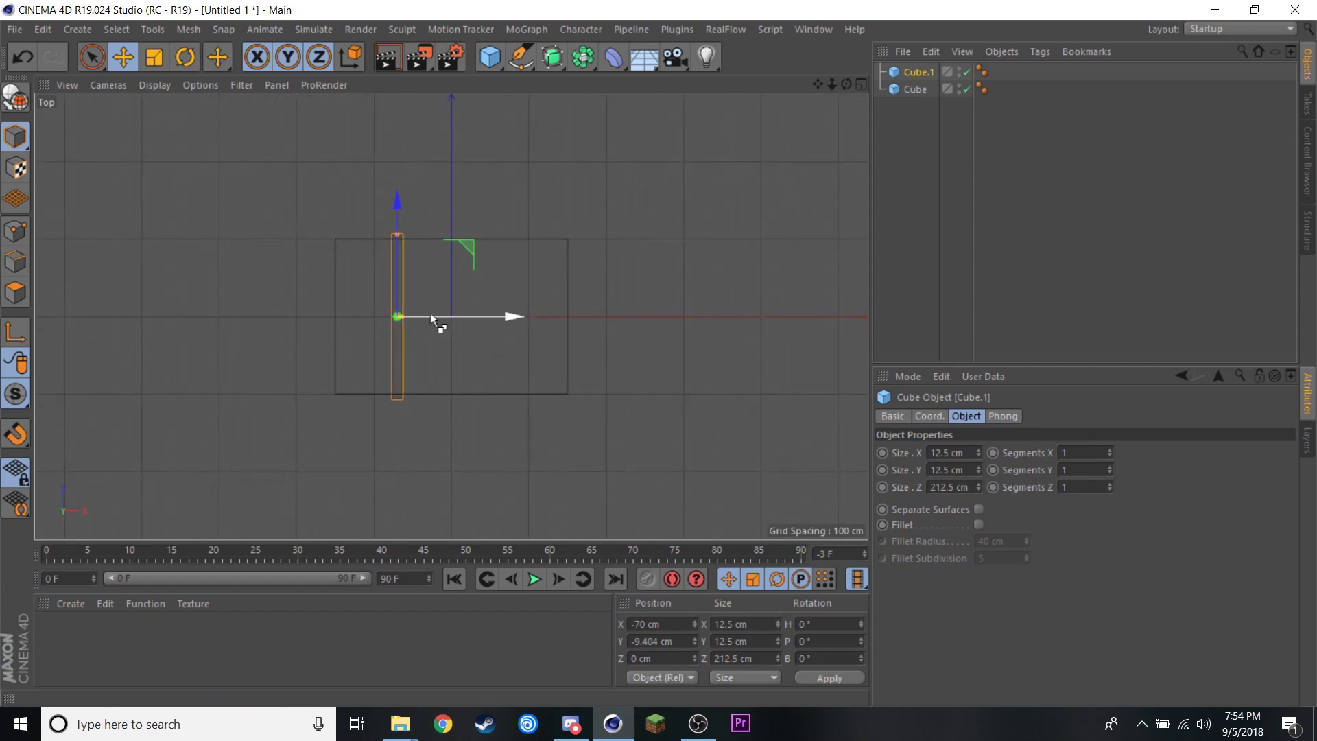
Give the thin bar a 12.5 cm depth and move it toward the handle end
left_click(455, 281)
left_click(506, 214)
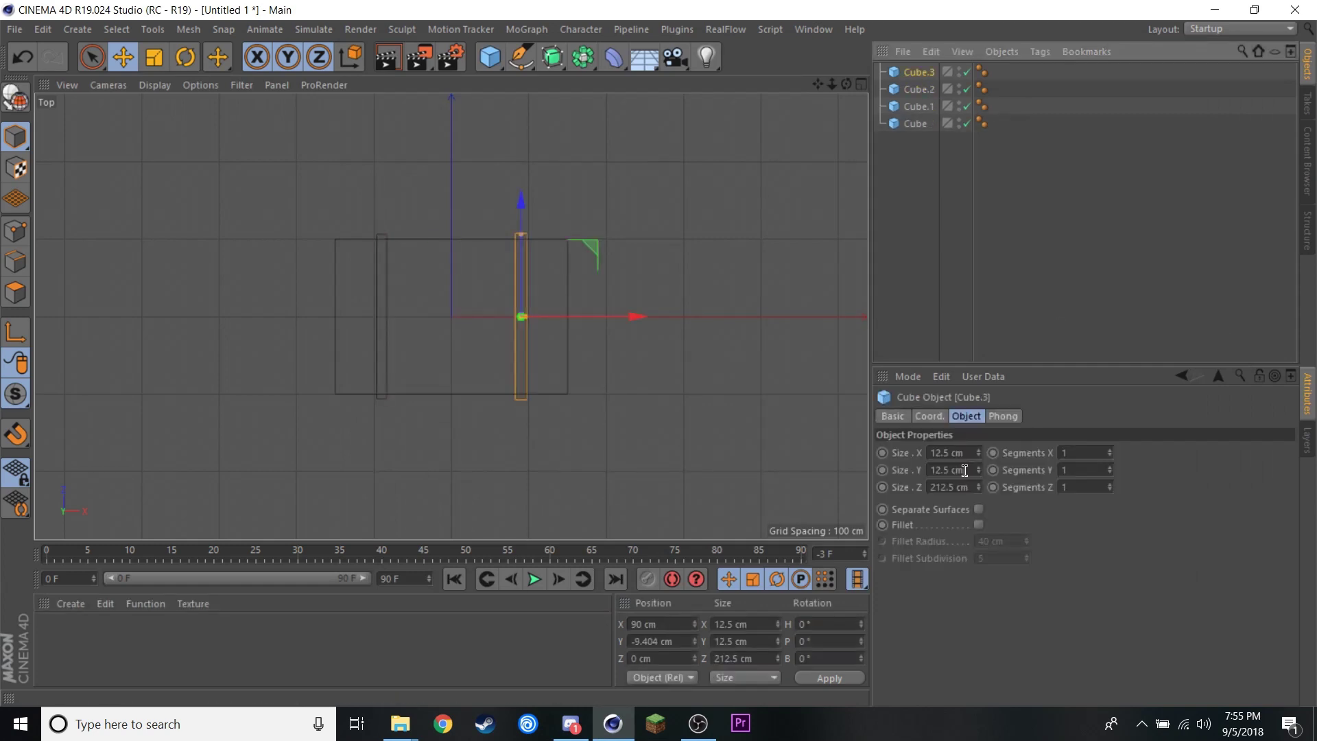
double_click(963, 488)
type("12.5")
key("Return")
left_click_drag(588, 317, 585, 322)
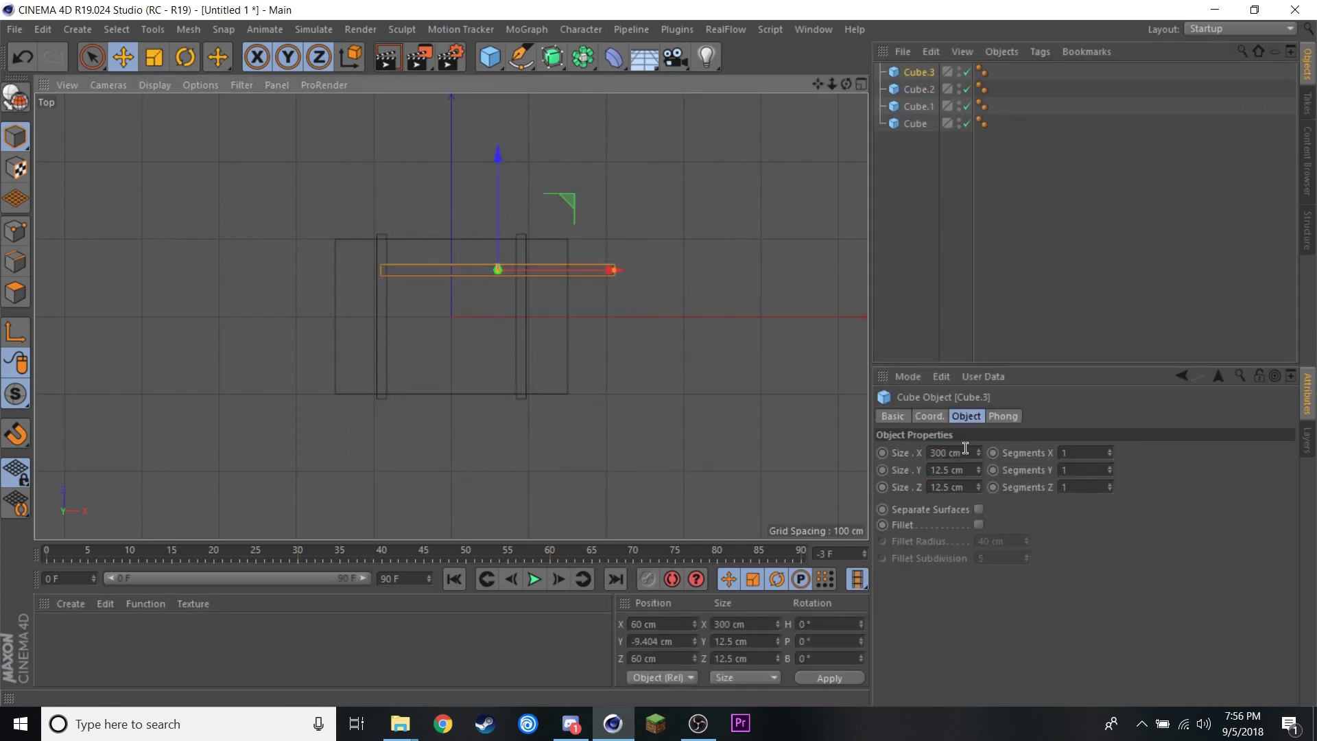
Set the handle bar length to 375 cm and orbit around the cart bed
key("F1")
left_click(590, 412)
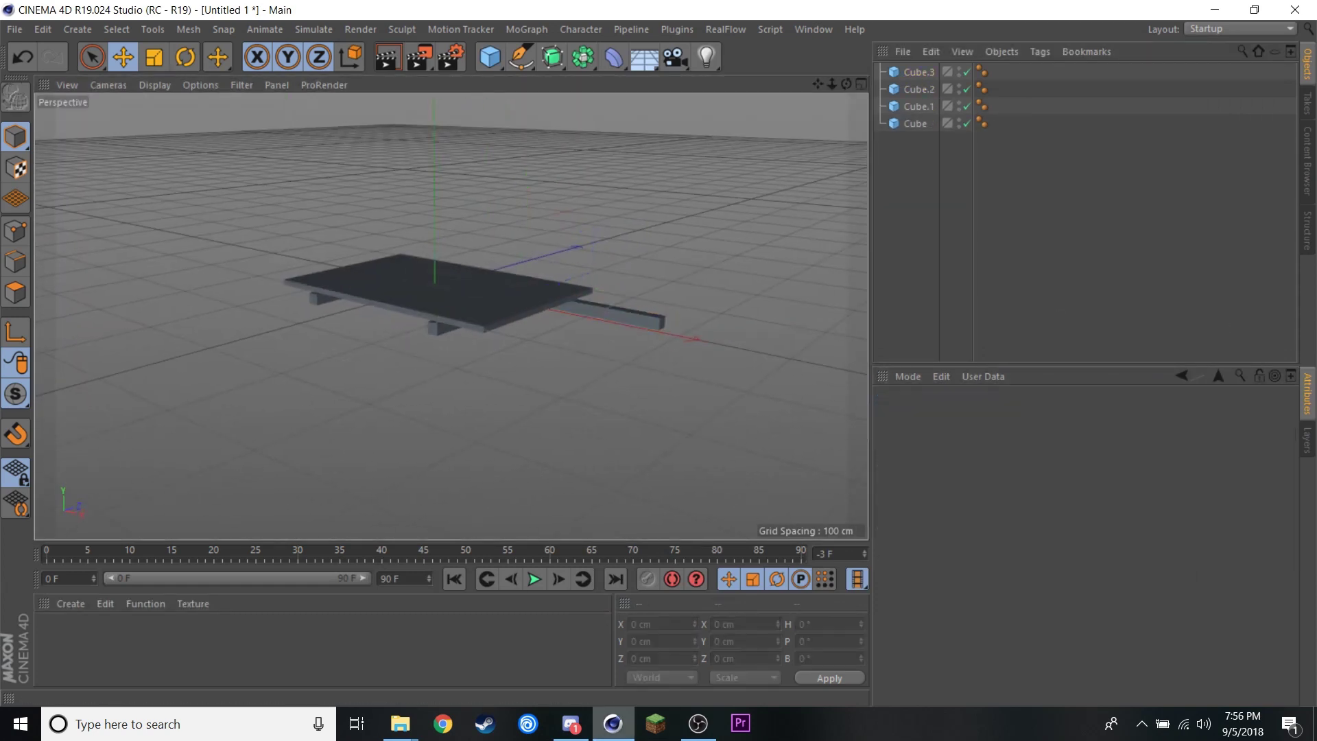
type("375")
key("Return")
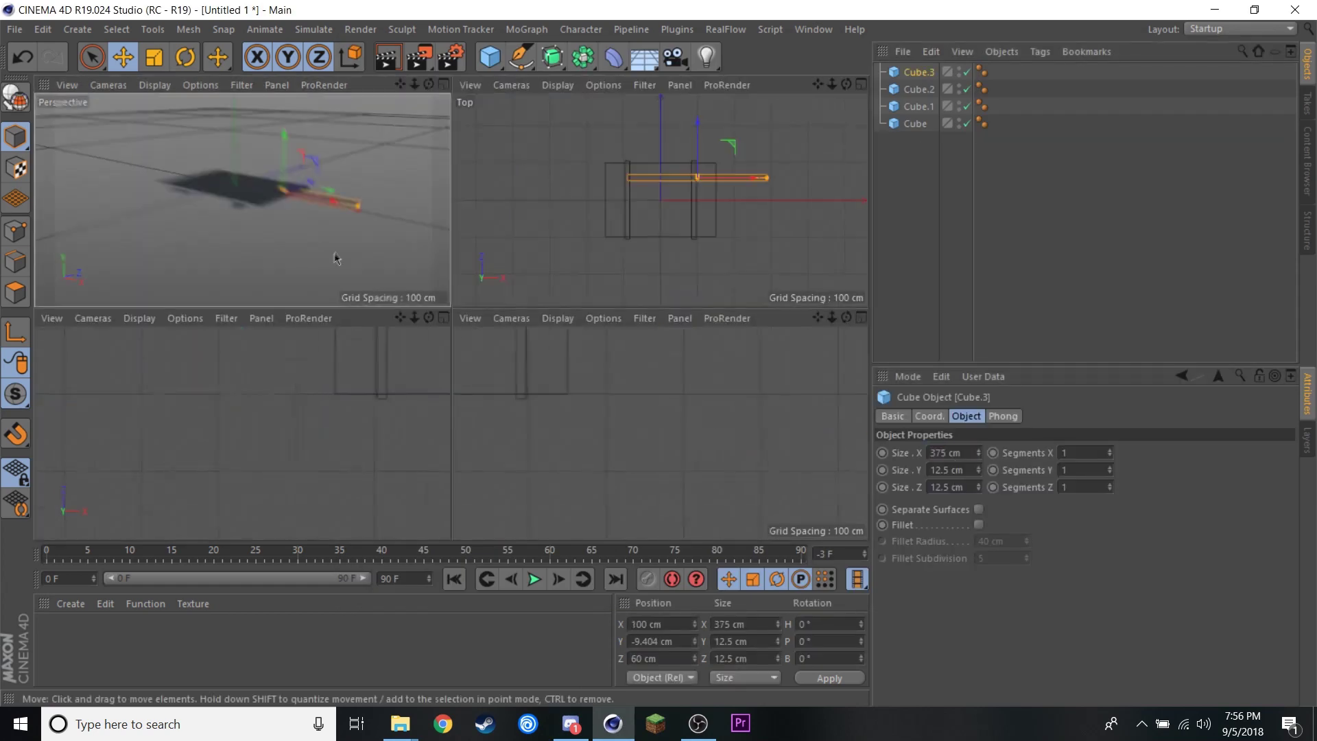
key("F1")
left_click(483, 253)
left_click_drag(483, 252, 350, 229, "alt")
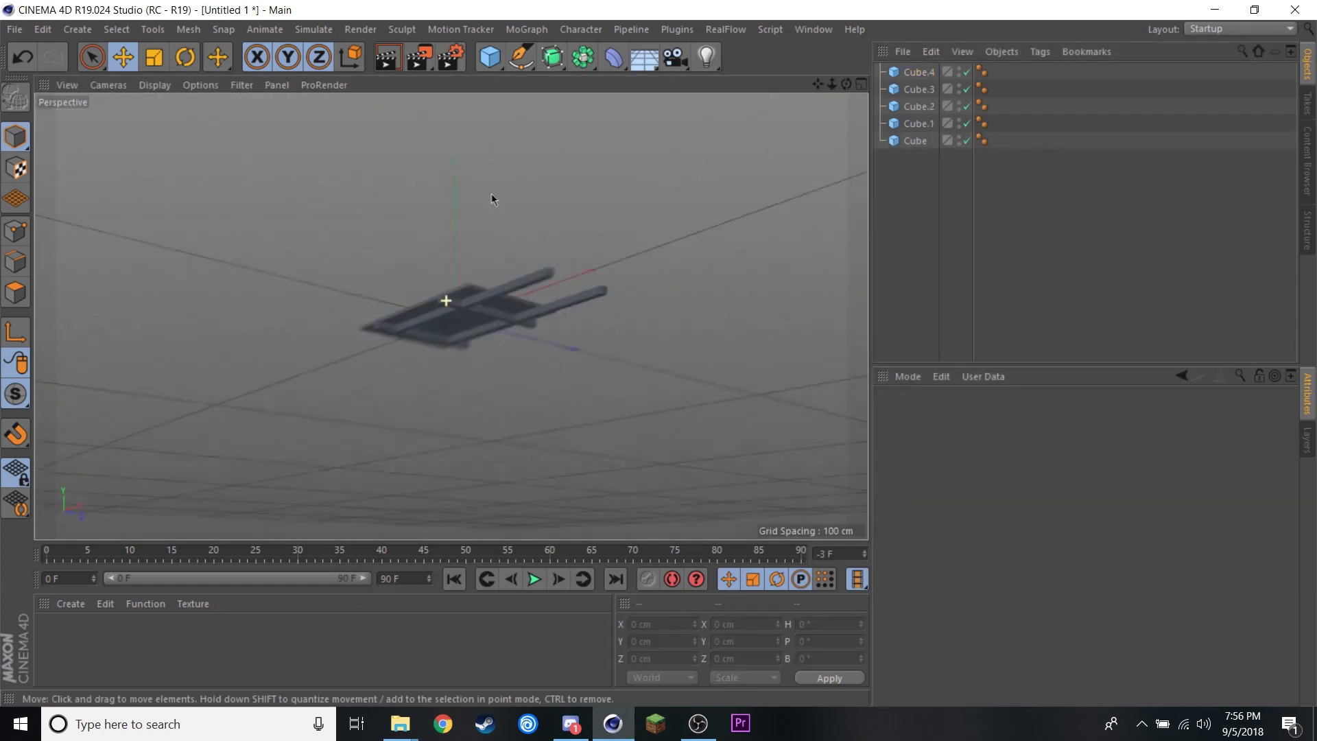
left_click(490, 57)
Add a tube, stand it upright like a wheel, and give it a 100 cm outer radius
left_click(830, 144)
key("r")
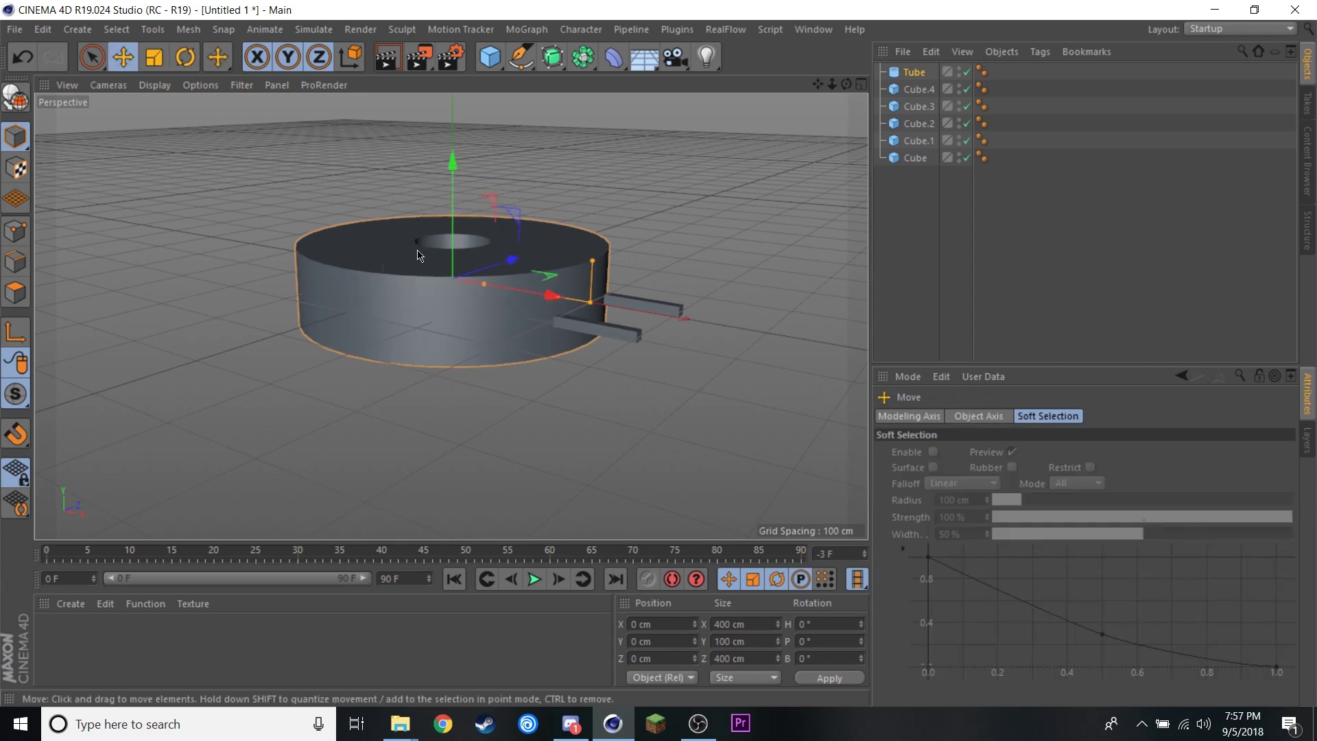
left_click_drag(411, 312, 443, 254, "shift")
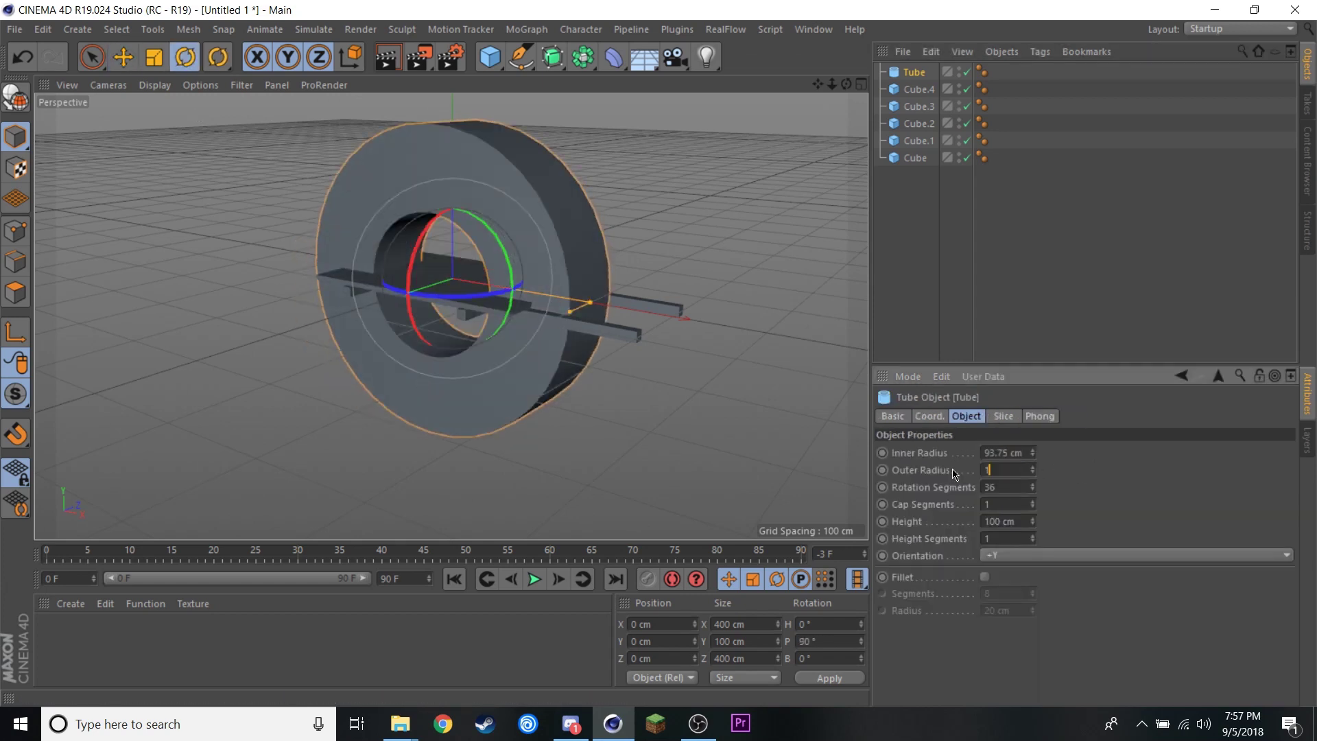
type("100")
key("Return")
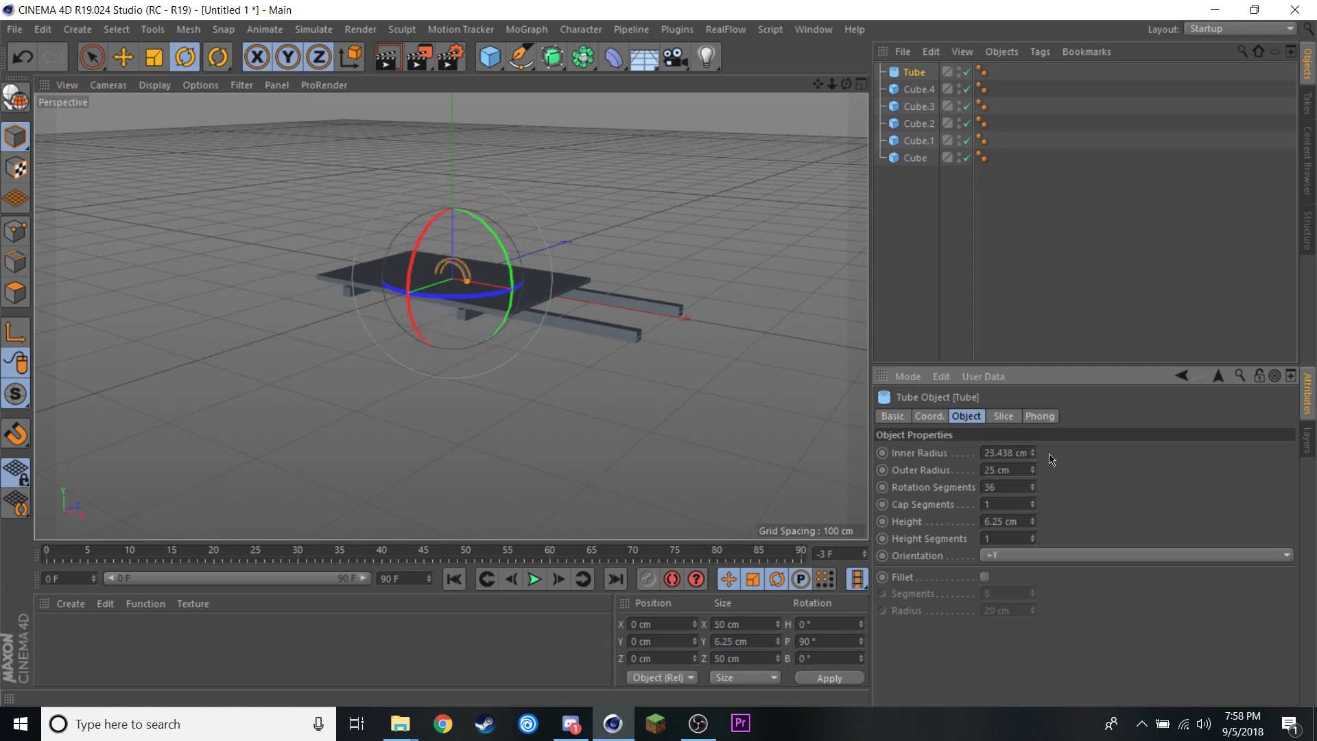
Check the layout in the other views and delete the extra wheel copies
middle_click(590, 338)
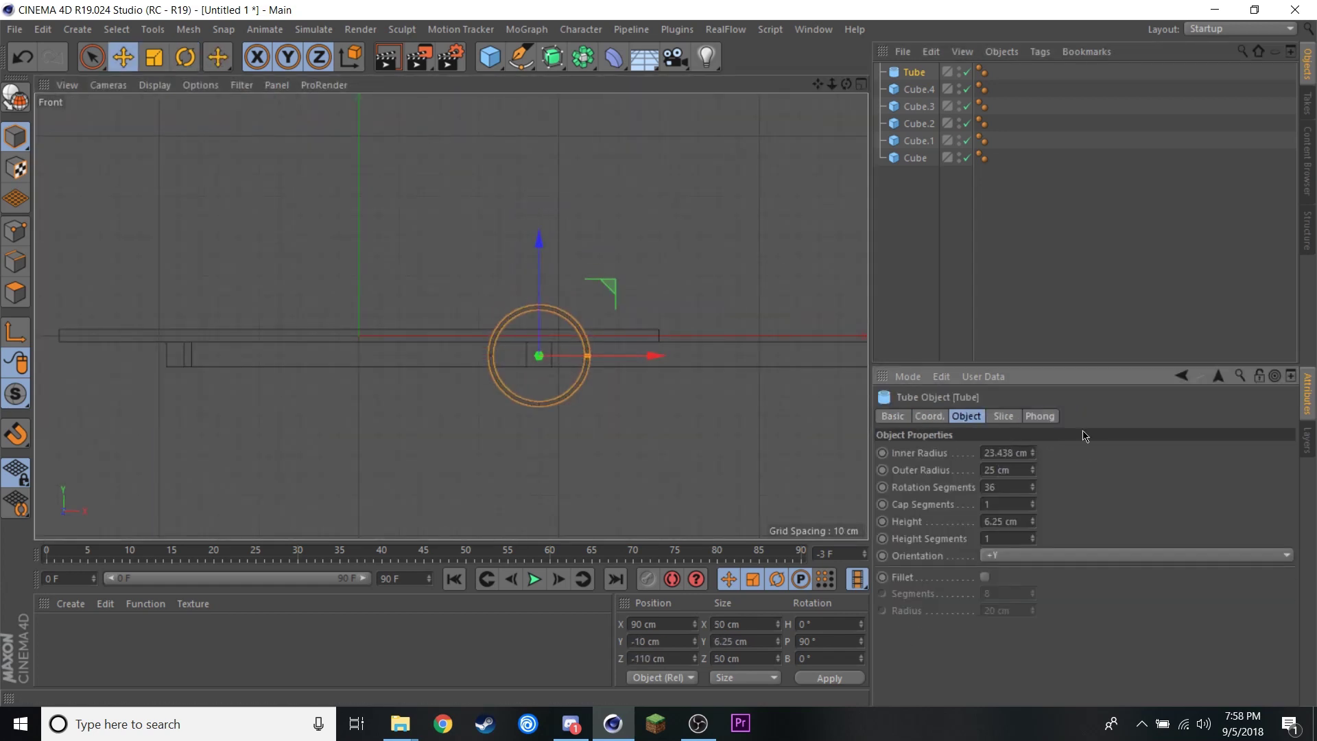
key("F1")
mouse_move(631, 264)
left_mouse_down("alt")
mouse_move(509, 336)
mouse_move(500, 277)
left_mouse_up("alt")
key("F2")
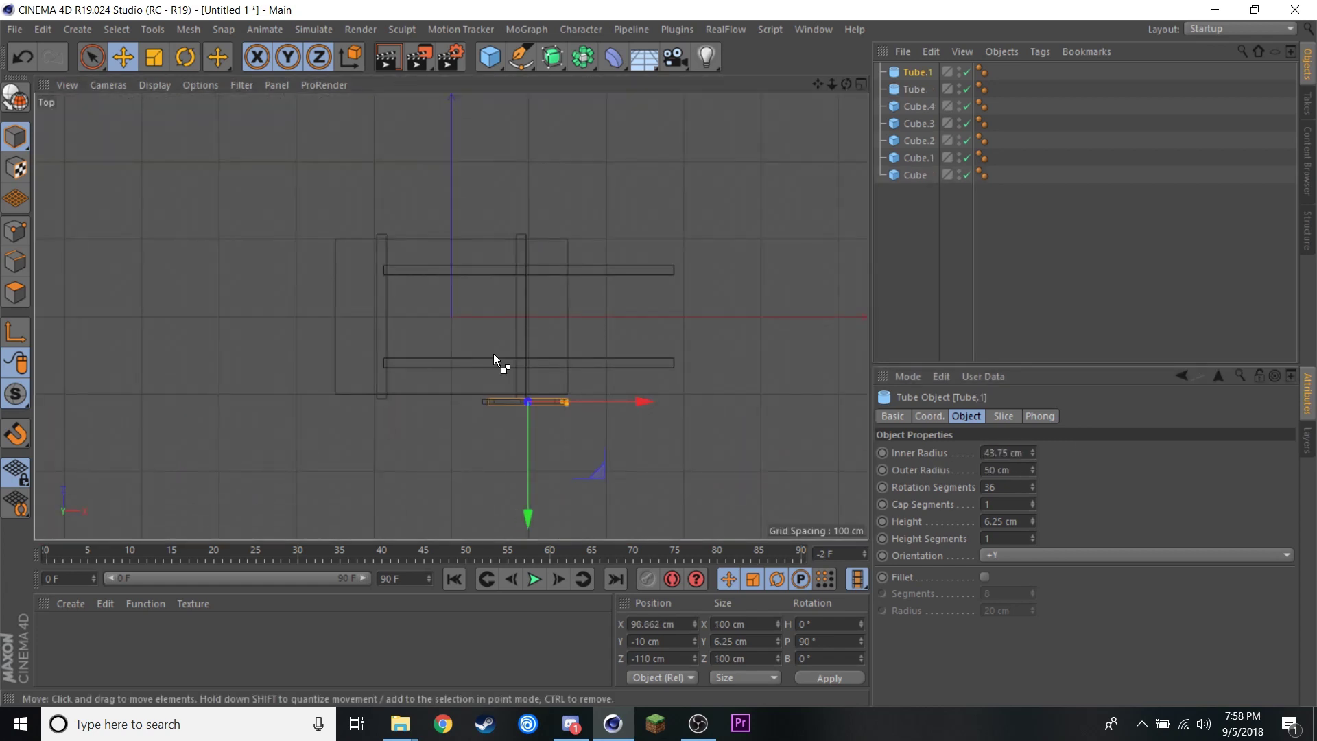
key("F1")
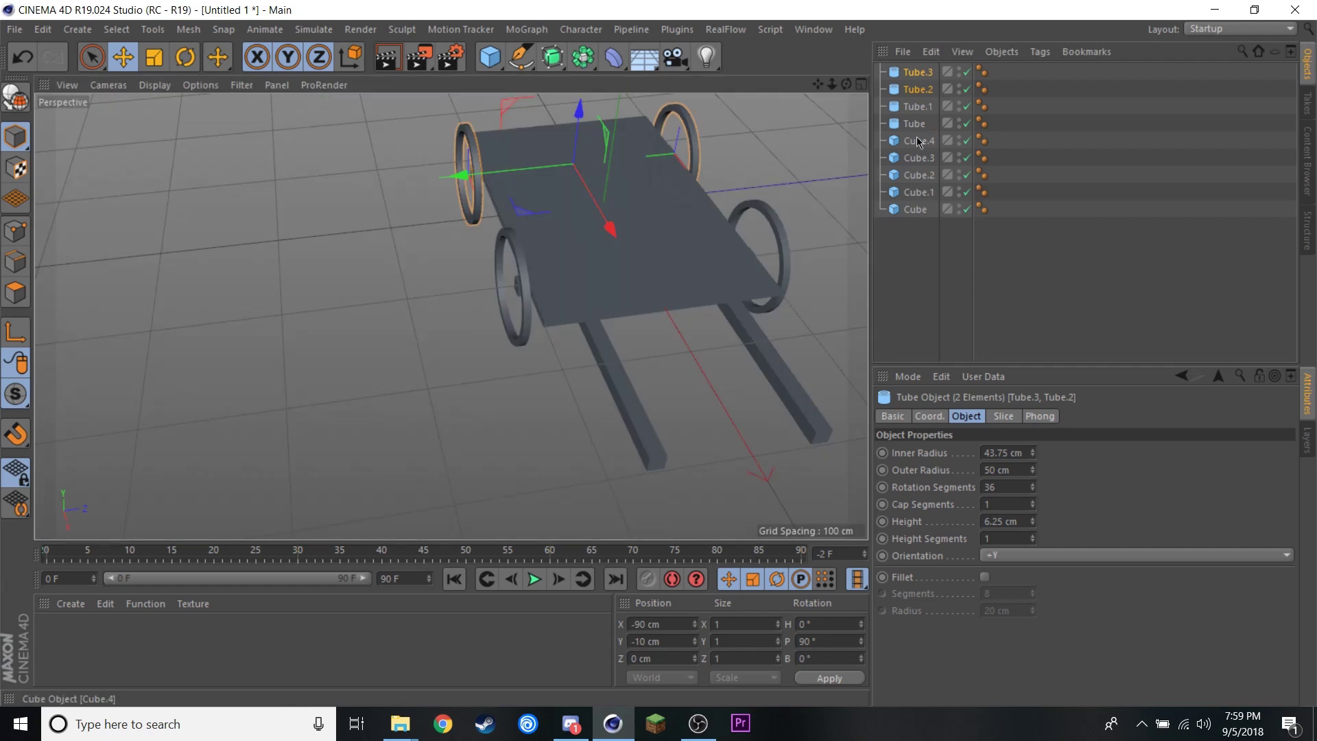
key("Delete")
left_click_drag(450, 312, 523, 304, "alt")
Enable fillet on the wheel rim for slightly rounded edges and inspect it up close
left_click(676, 322)
left_click_drag(610, 319, 691, 303, "alt")
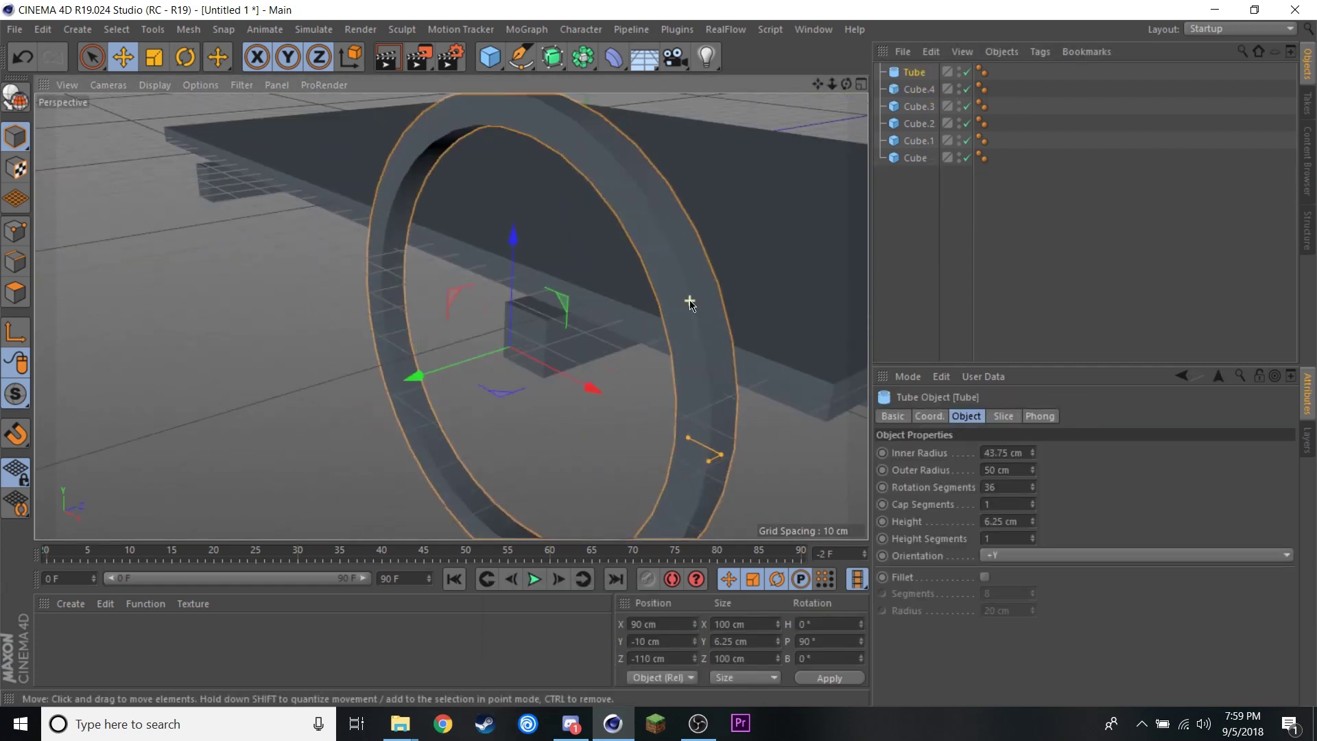
left_click(984, 576)
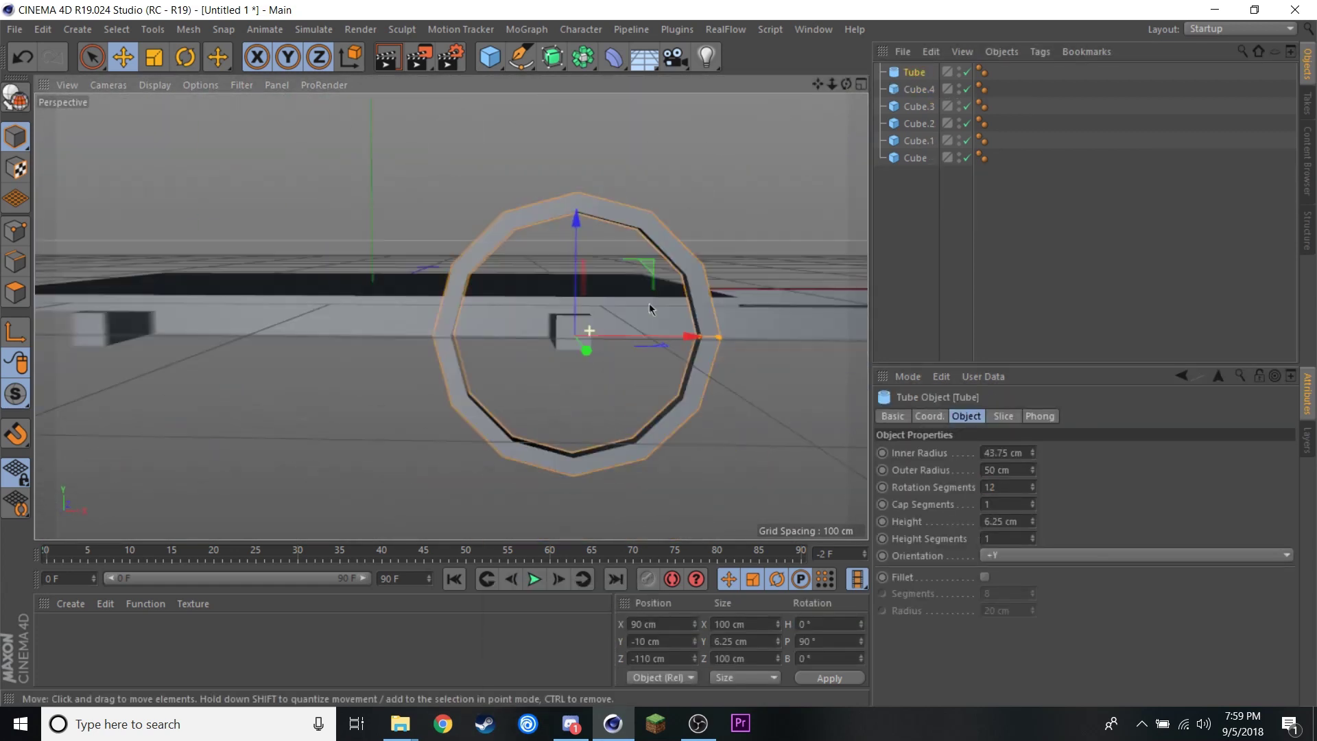
left_click_drag(651, 302, 686, 315, "alt")
scroll(835, 453, "up", 5)
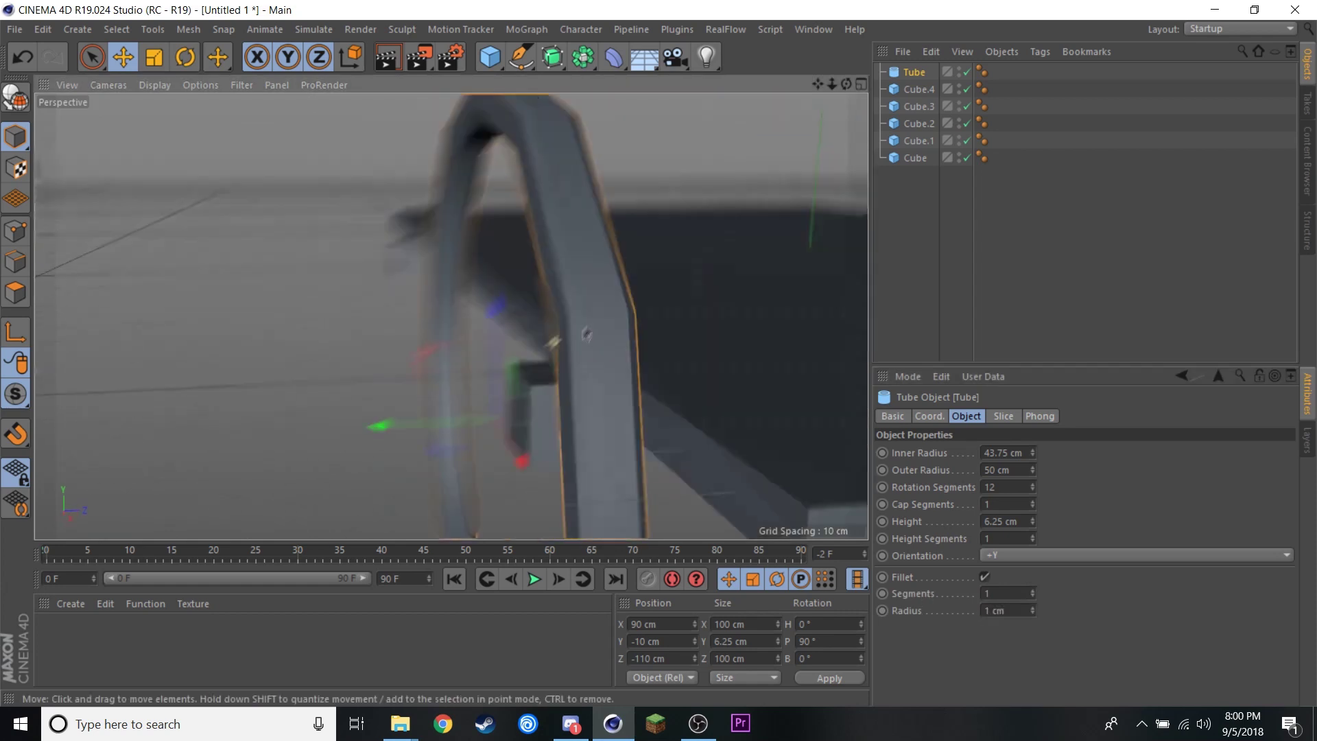
left_click_drag(836, 454, 836, 412, "alt")
scroll(835, 412, "down", 5)
left_click_drag(835, 360, 782, 425, "alt")
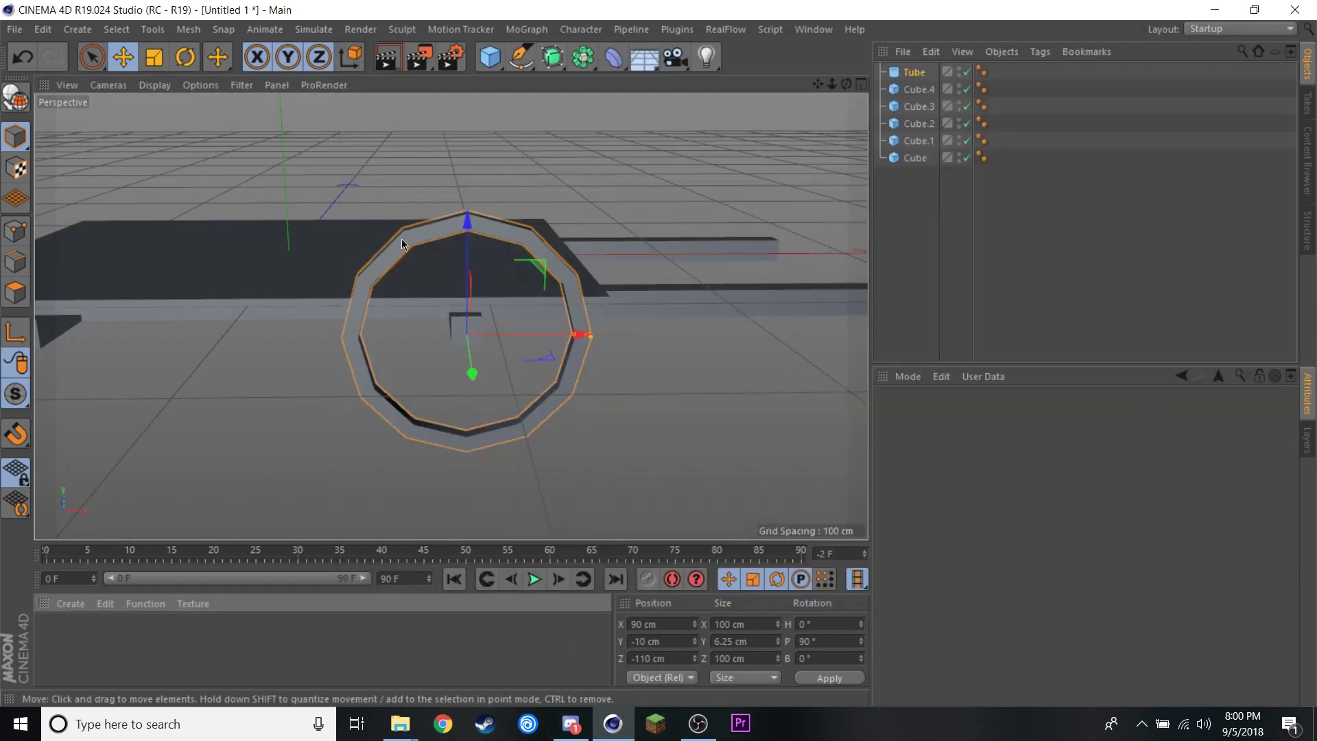
Add a 6.25 × 50 × 6.25 cm cube spoke and move it to the wheel's centre
left_click(490, 57)
left_click(927, 447)
type("6.25")
key("Tab")
type("50")
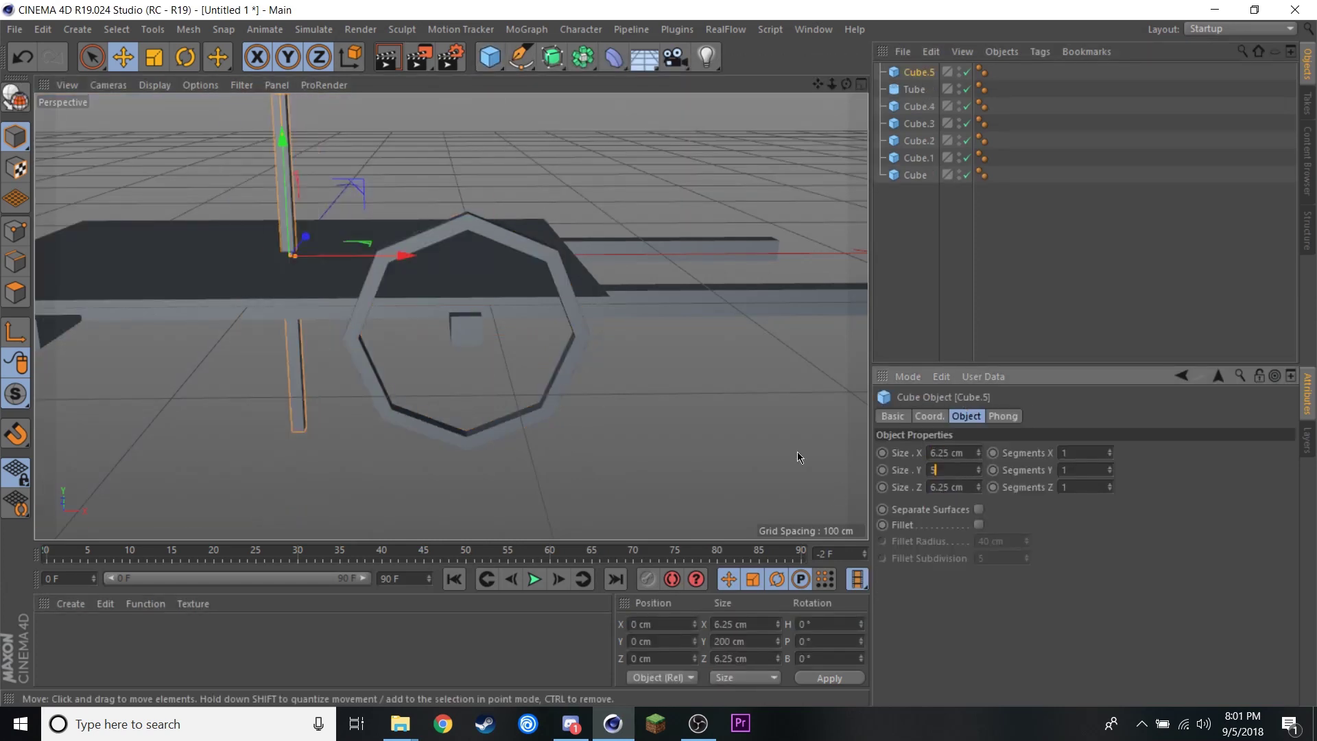
key("Tab")
type("6.25")
key("Return")
left_click_drag(480, 214, 479, 247)
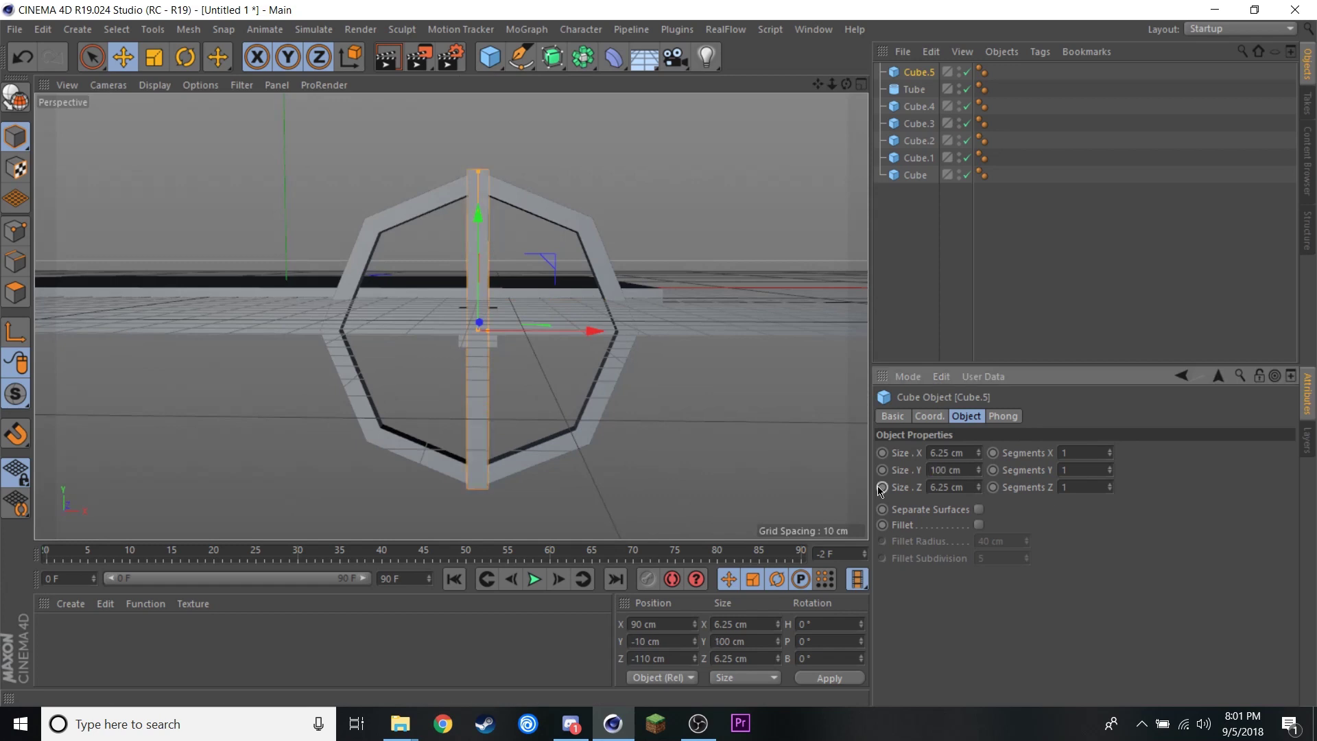
Orbit to a side view of the wheel and frame the spoke
left_click_drag(543, 431, 953, 466, "alt")
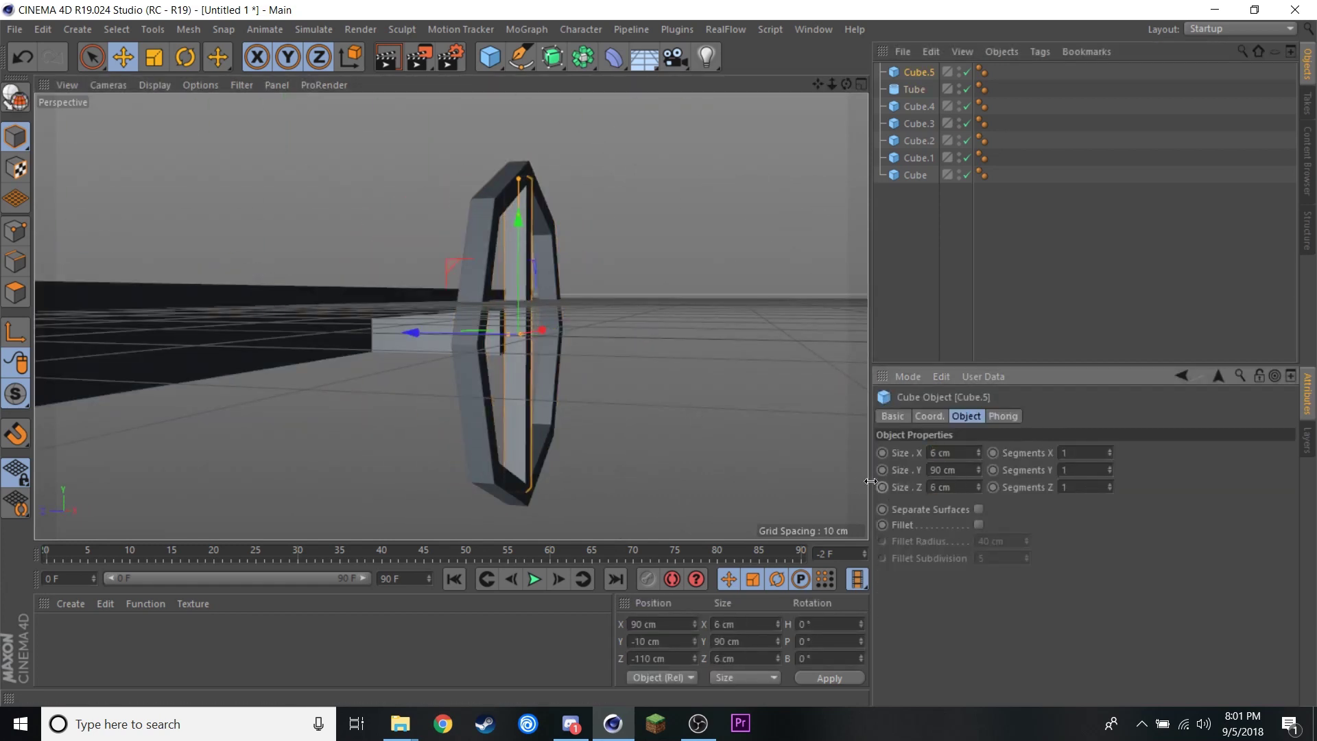
left_click(605, 508)
scroll(520, 470, "up", 5)
scroll(441, 491, "up", 3)
left_click(480, 473)
key("o")
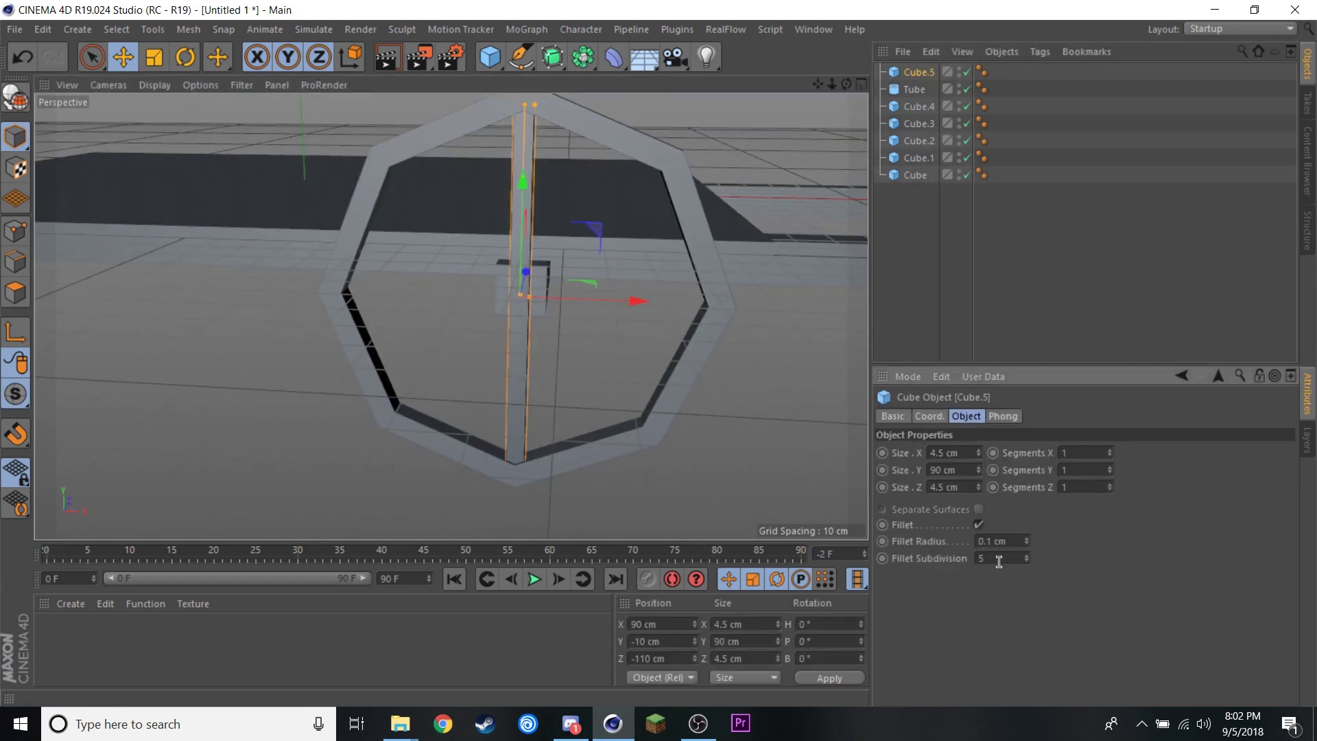
scroll(590, 429, "up", 5)
left_click(529, 435)
scroll(583, 382, "down", 5)
scroll(584, 400, "up", 2)
Duplicate the spoke, rotate the copy horizontal across the wheel, and paste another copy
key("ctrl+c")
key("ctrl+v")
key("r")
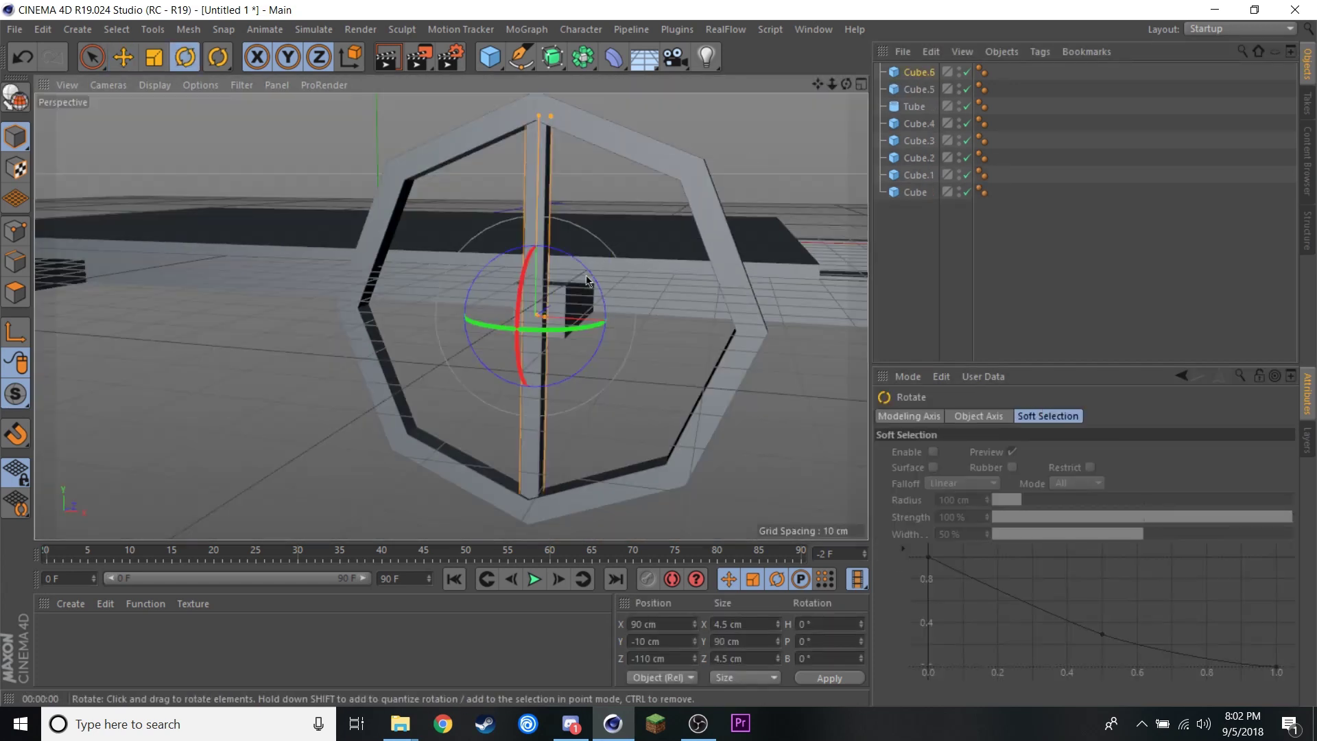
left_click_drag(586, 280, 542, 248)
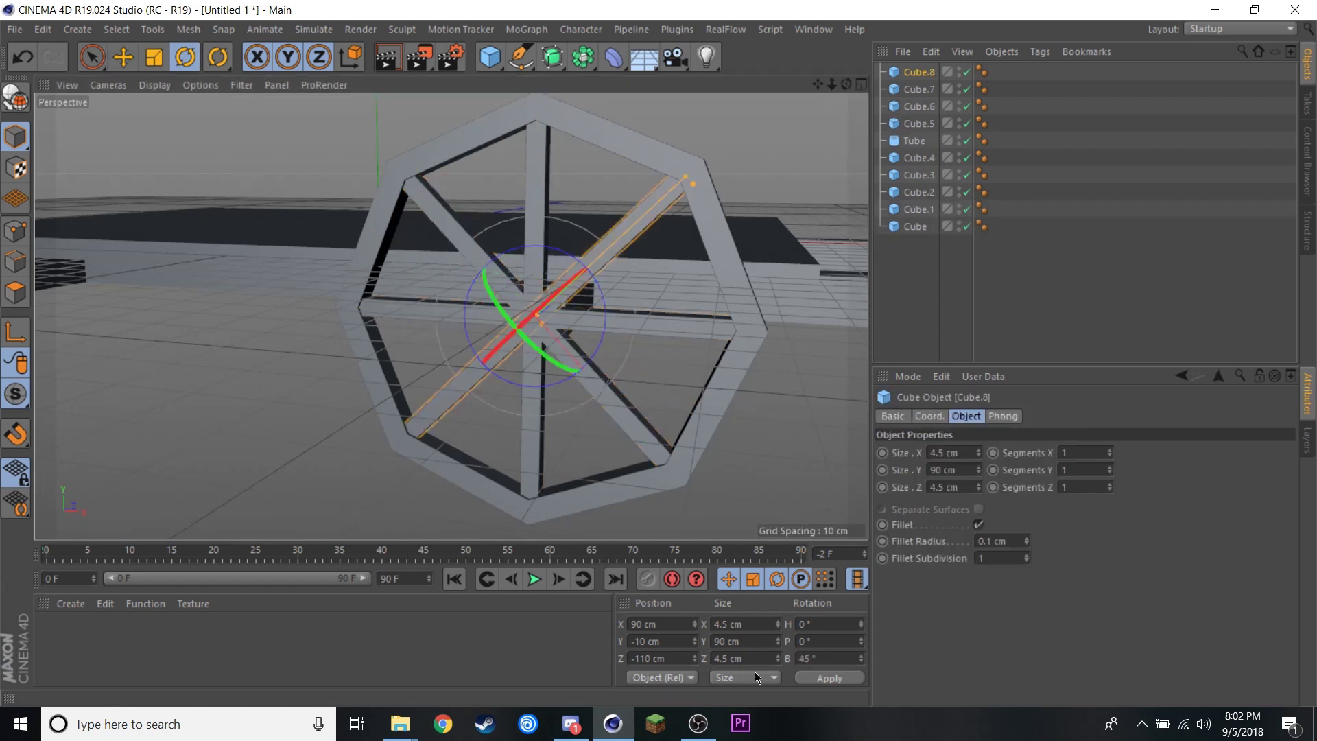
key("ctrl+c")
key("ctrl+v")
scroll(668, 299, "down", 3)
scroll(544, 336, "up", 5)
Select the vertical and horizontal spokes with the Move tool to check their placement
left_click(544, 336)
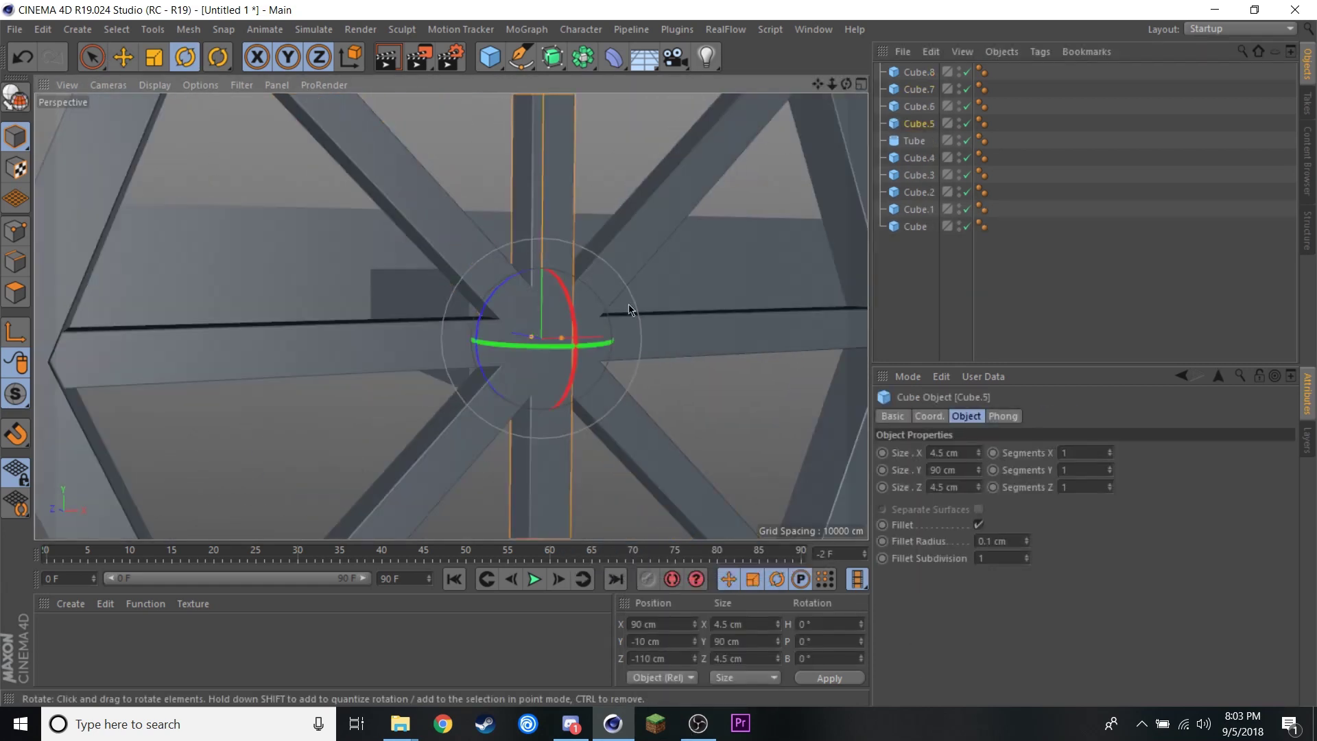
key("e")
scroll(491, 362, "down", 3)
left_click(491, 363)
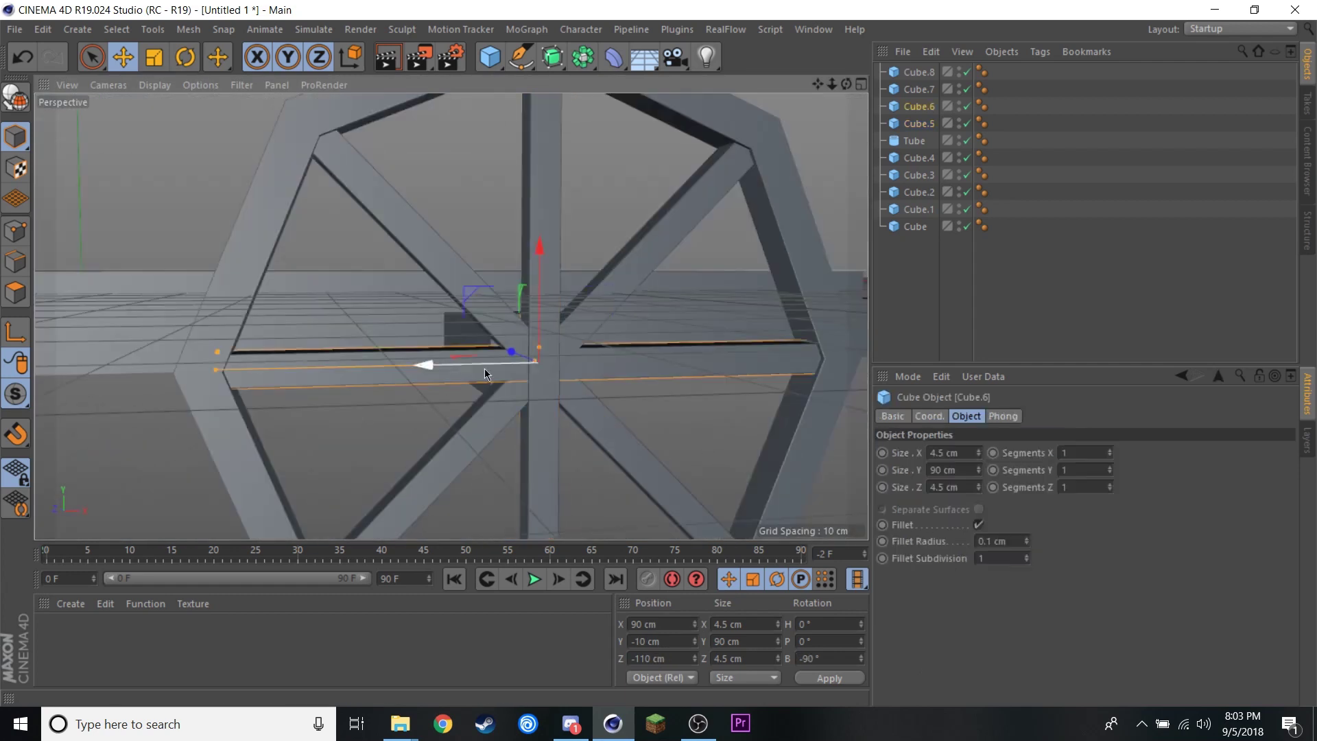
scroll(548, 356, "up", 3)
scroll(547, 350, "down", 5)
left_click(581, 375)
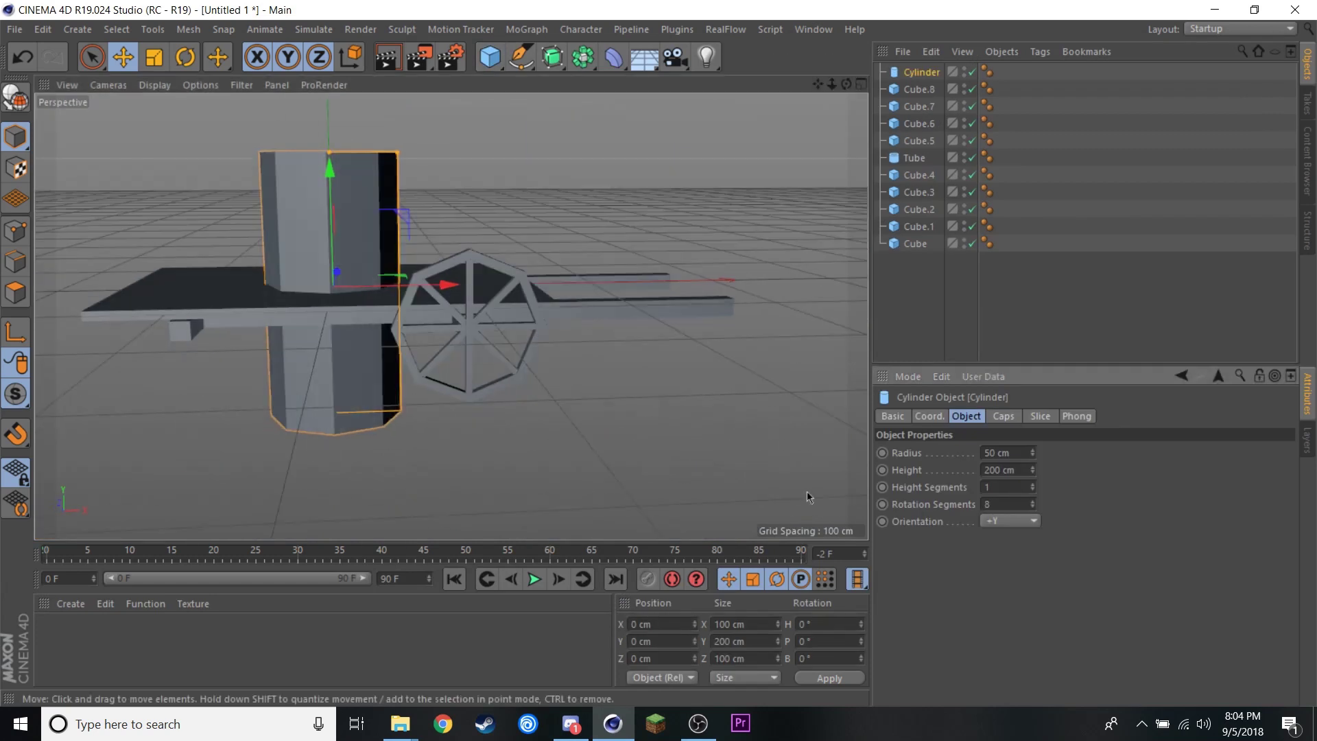
Tip the hub cylinder onto its side
key("r")
mouse_move(357, 295)
left_mouse_down()
mouse_move(374, 330)
mouse_move(480, 234)
mouse_move(481, 313)
mouse_move(1059, 654)
left_mouse_up()
key("e")
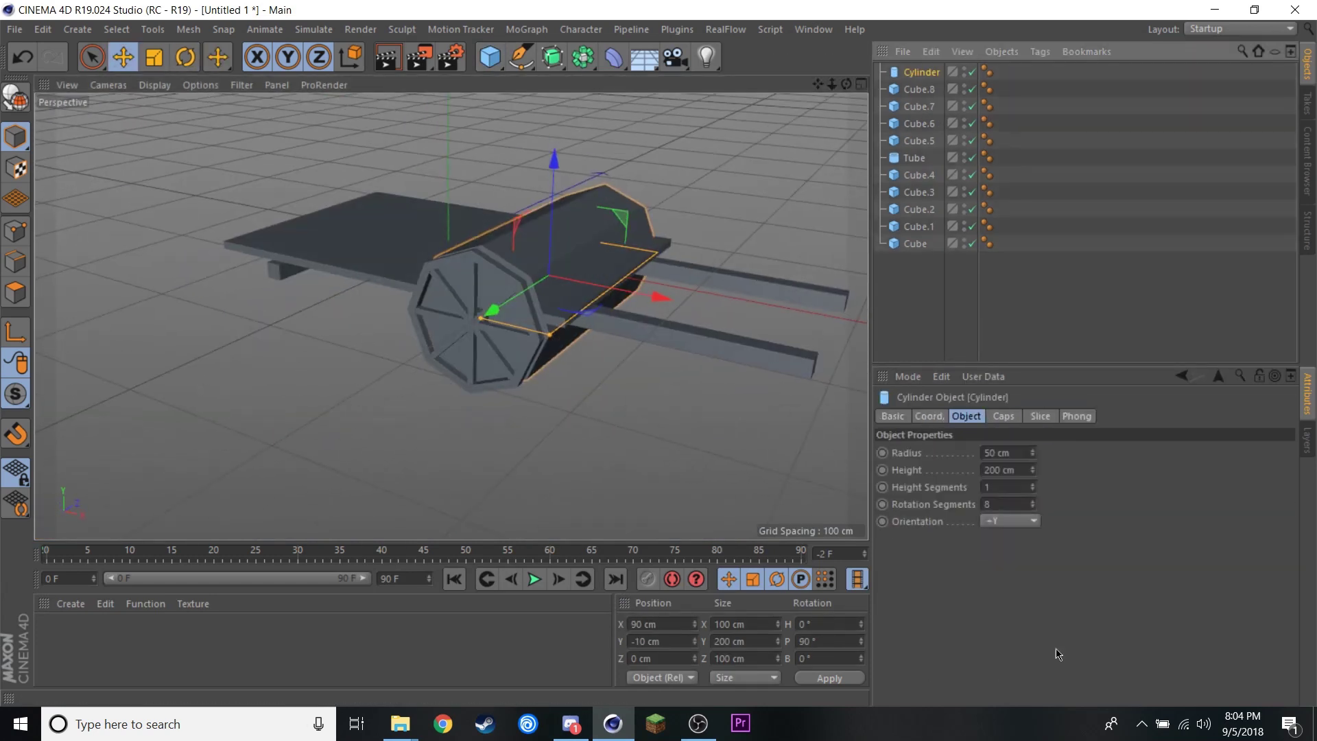
Size the hub cylinder to 9 cm and position it at the wheel's centre
type("7")
key("Return")
key("o")
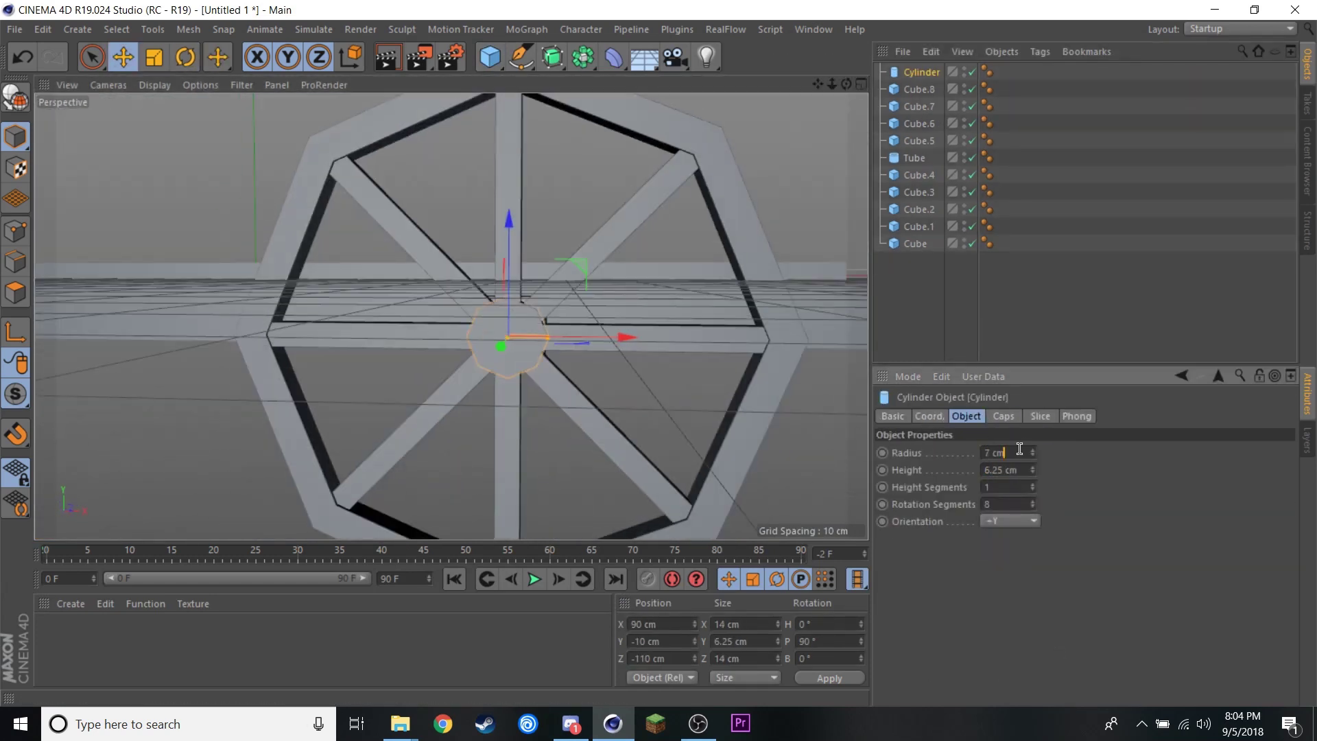
type("9")
key("Return")
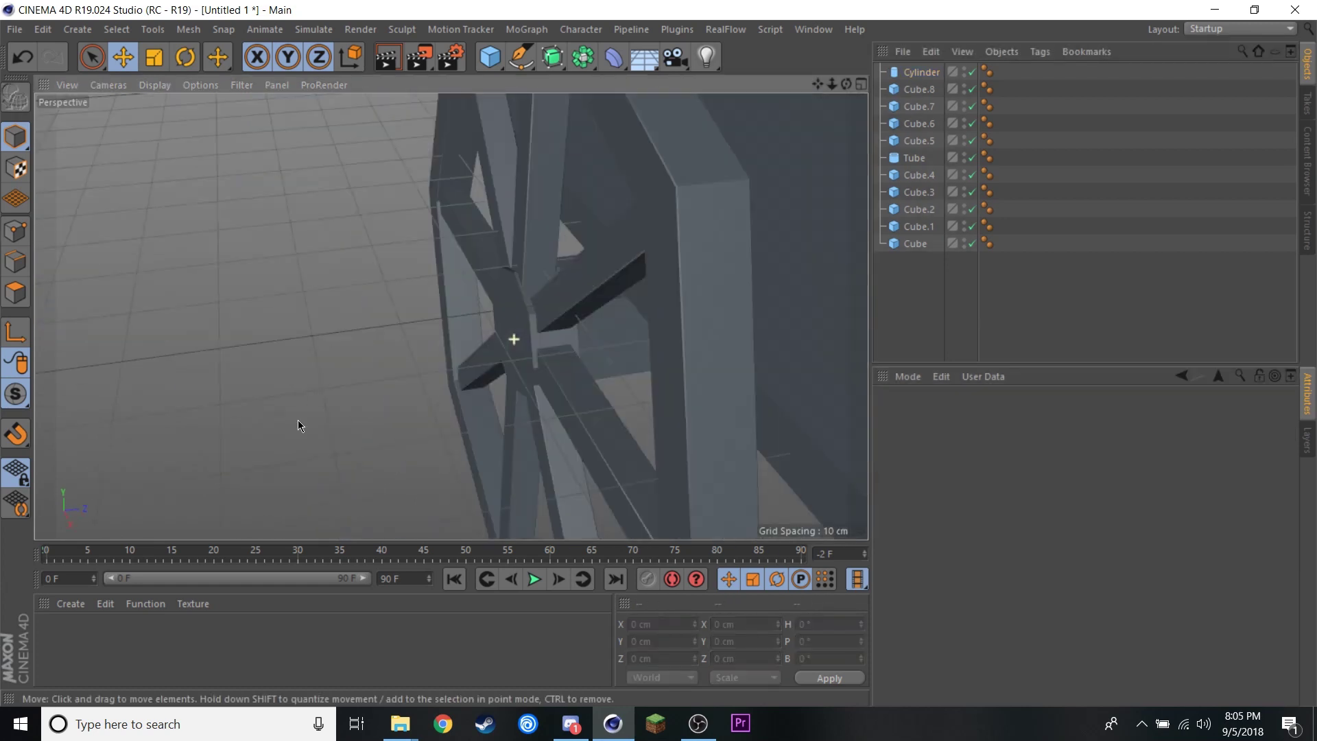
mouse_move(384, 363)
left_mouse_down()
mouse_move(321, 371)
mouse_move(464, 371)
left_mouse_up()
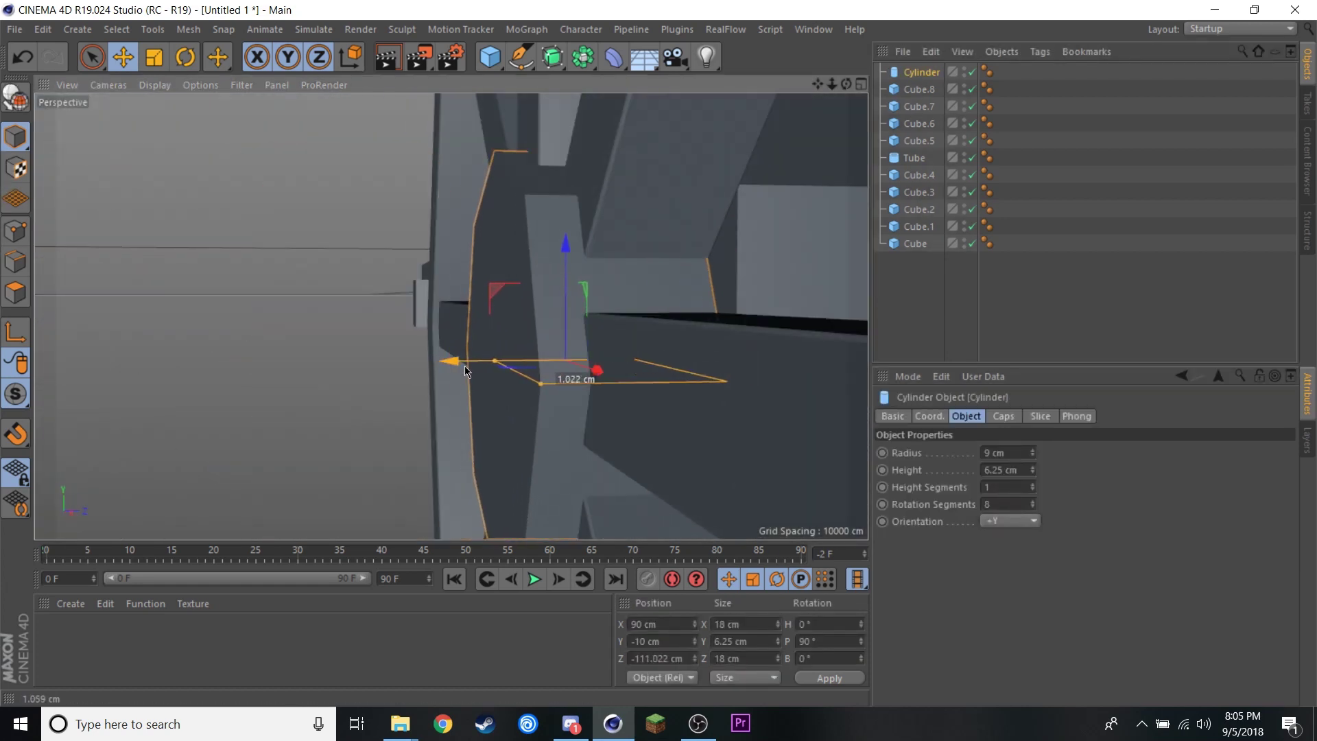
left_click_drag(515, 424, 603, 456, "alt")
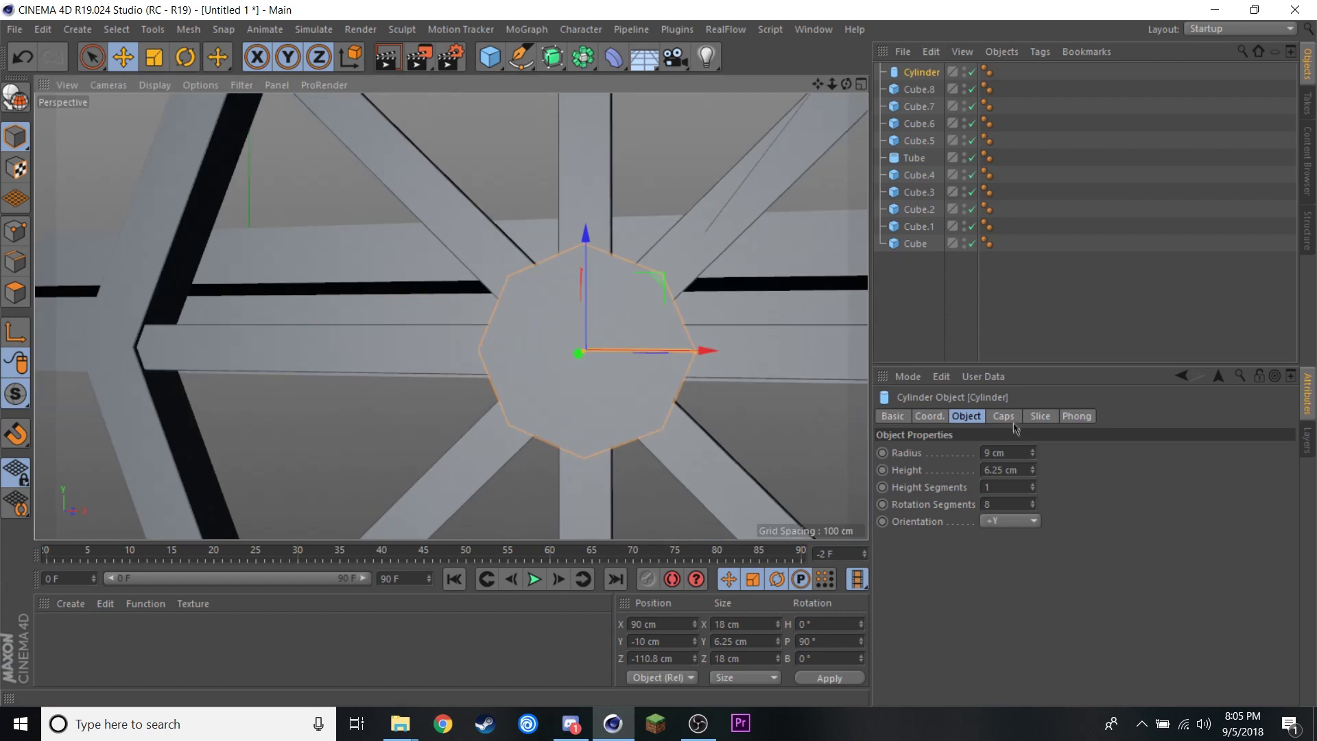
Enable fillet on the hub's caps and adjust the fillet segments
left_click(1003, 416)
left_click(943, 490)
double_click(963, 506)
Duplicate the hub and slide the copy to the wheel's other face
key("ctrl+c")
key("ctrl+v")
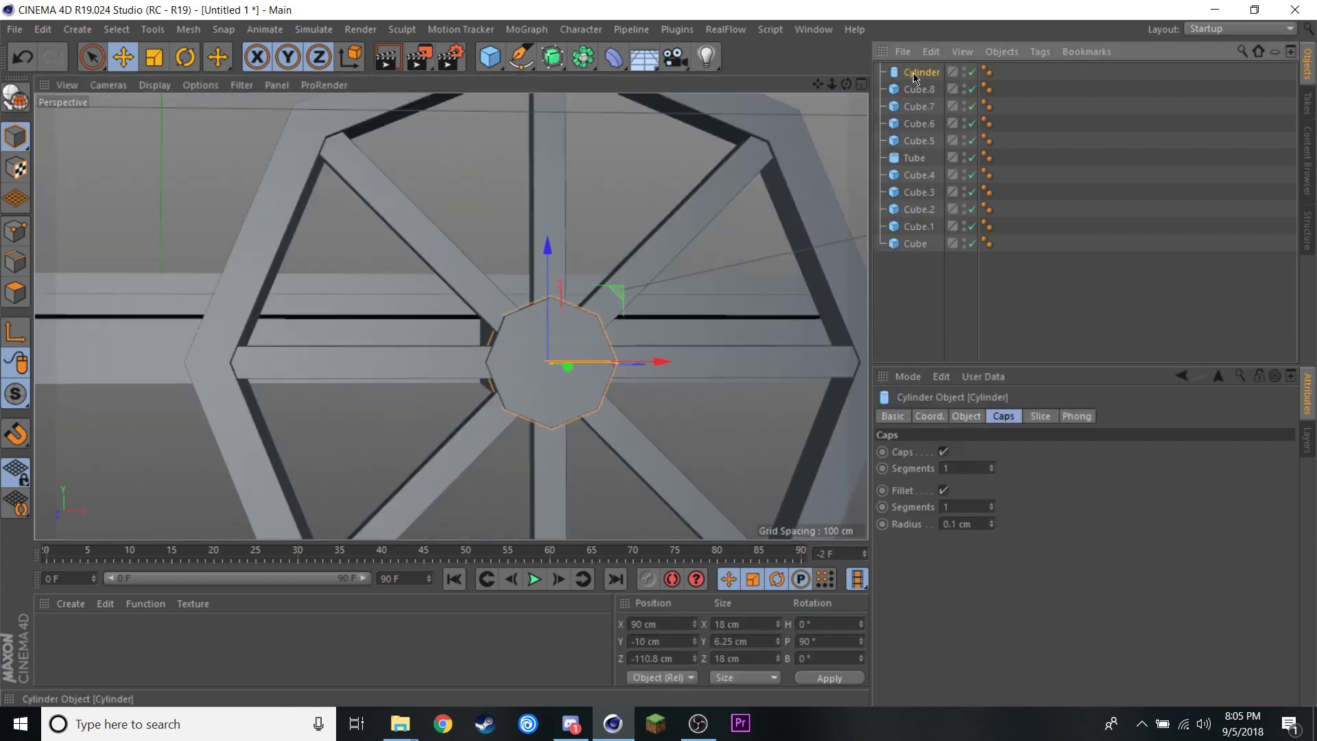
left_click(964, 416)
left_click_drag(480, 356, 556, 375, "alt")
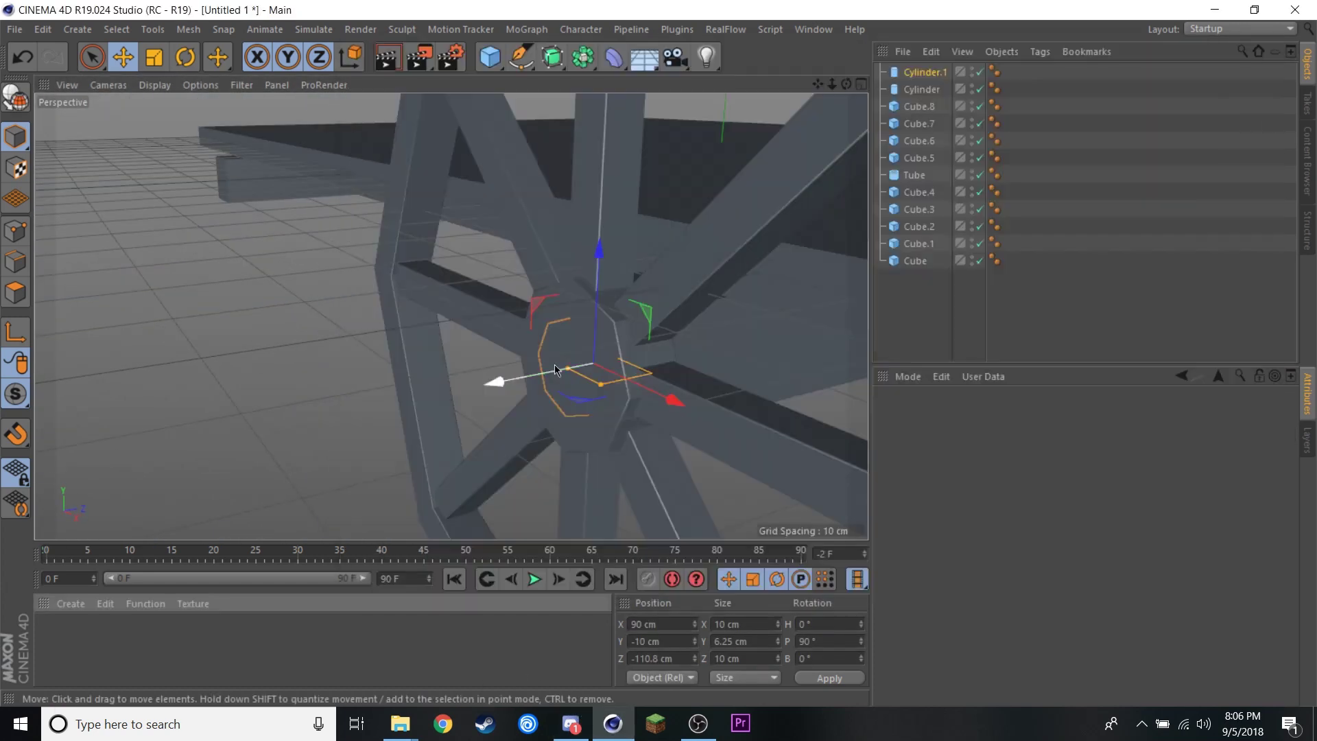
Orbit to check the hubs, then select the tube and both hub cylinders
mouse_move(754, 474)
left_mouse_down("alt")
mouse_move(795, 187)
mouse_move(634, 372)
mouse_move(576, 285)
mouse_move(459, 271)
mouse_move(762, 370)
mouse_move(578, 295)
mouse_move(721, 361)
mouse_move(538, 244)
mouse_move(542, 288)
mouse_move(591, 345)
left_mouse_up("alt")
scroll(634, 371, "up", 5)
left_click(574, 397)
left_click(914, 174)
left_click(923, 72, "shift")
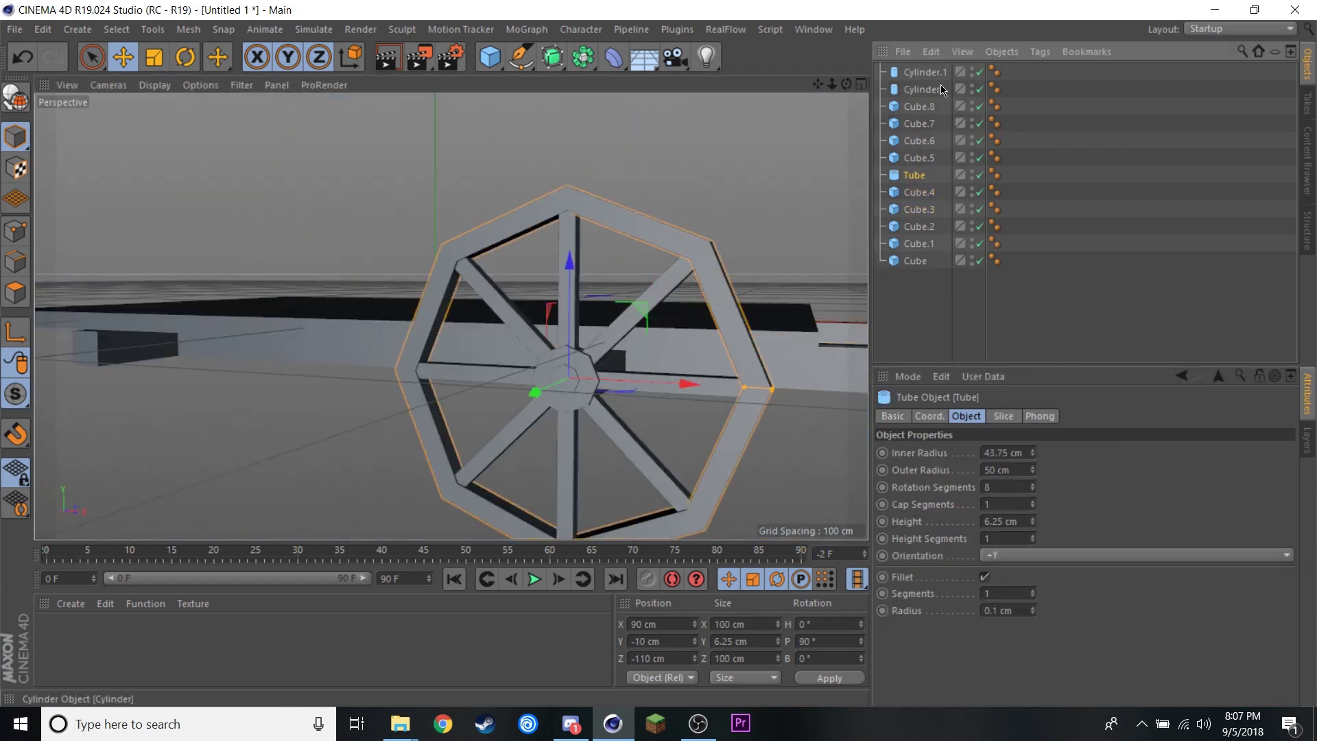
Connect the tube and hub cylinders into one object named Wheel
right_click(912, 86)
left_click(933, 621)
double_click(915, 72)
type("W")
Copy the wheel into place and spin the front wheel to vary its spokes
mouse_move(690, 317)
left_mouse_down("alt")
mouse_move(521, 384)
mouse_move(595, 418)
mouse_move(314, 418)
left_mouse_up("alt")
key("F2")
left_click(919, 89, "shift")
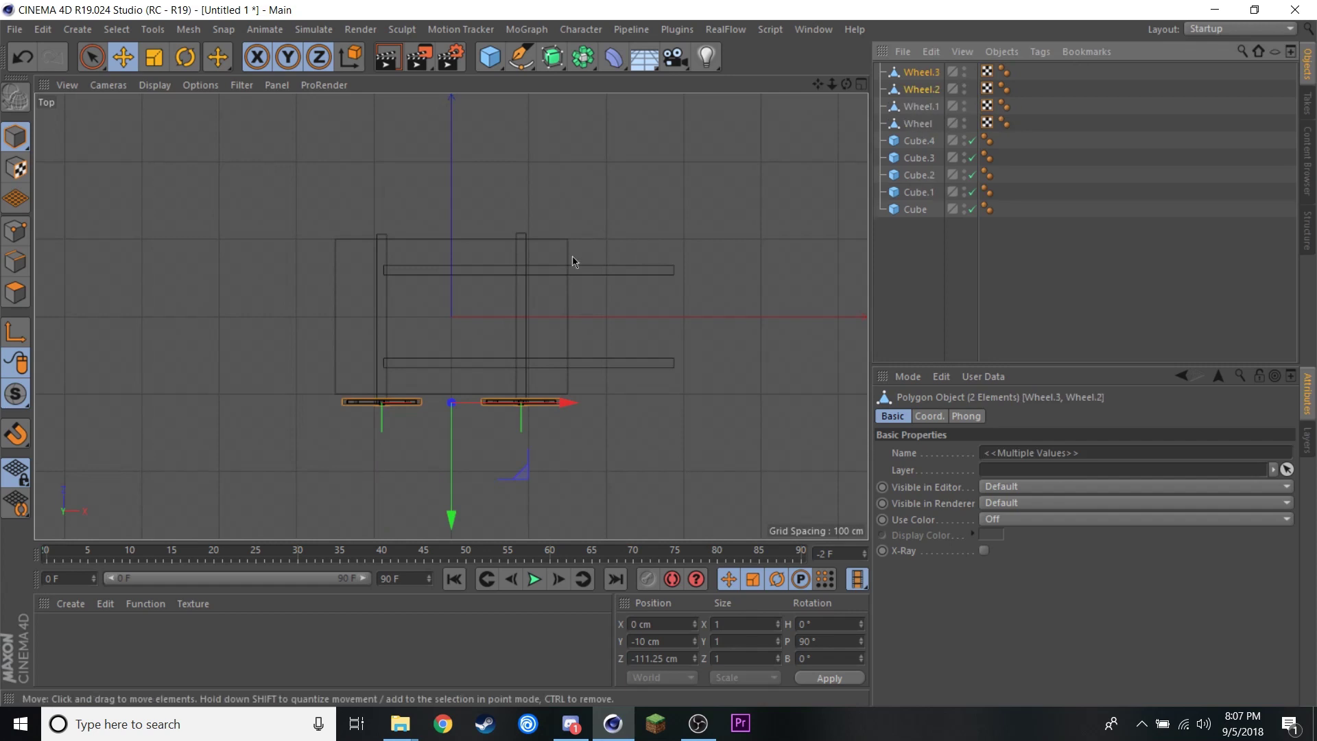
key("r")
key("F5")
key("F1")
left_click(510, 361)
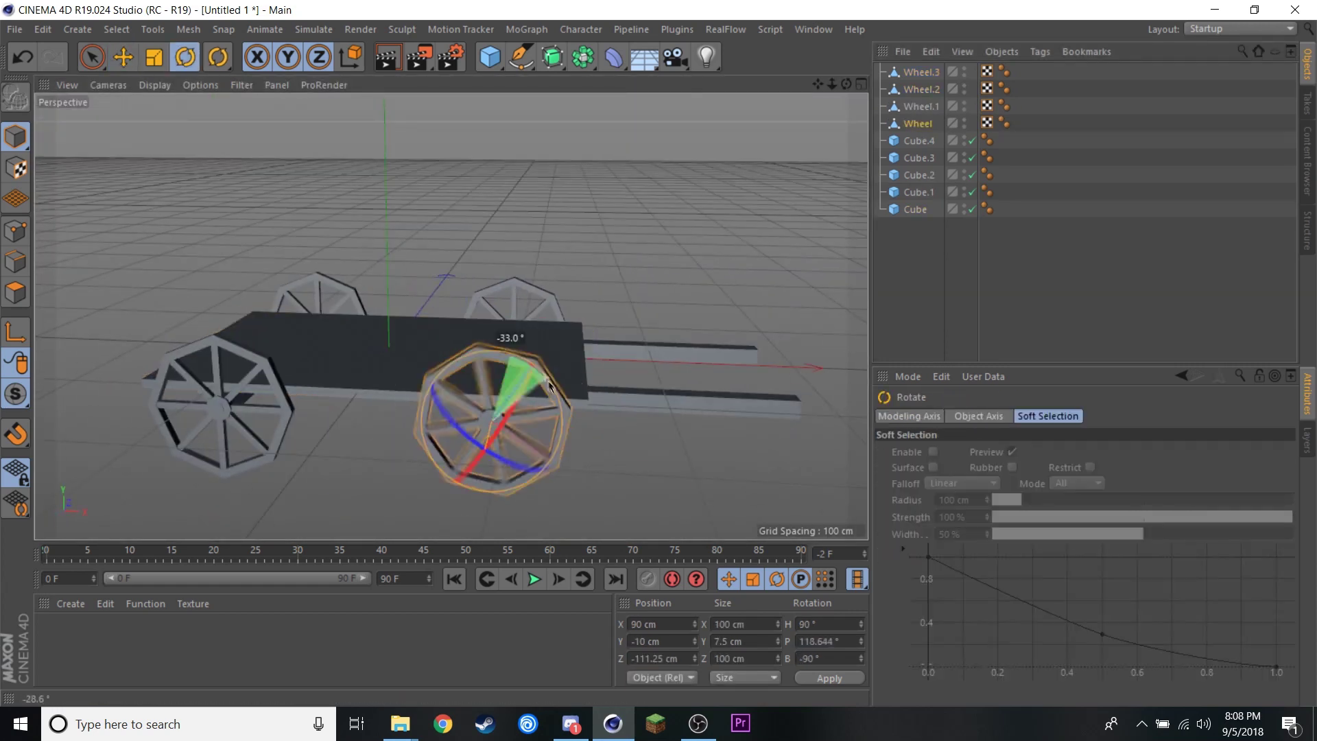
mouse_move(476, 307)
left_mouse_down("alt")
mouse_move(276, 287)
mouse_move(277, 335)
left_mouse_up("alt")
Save the scene as Cart.c4d and orbit to a front view of the cart
key("ctrl+s")
type("Cart")
key("Return")
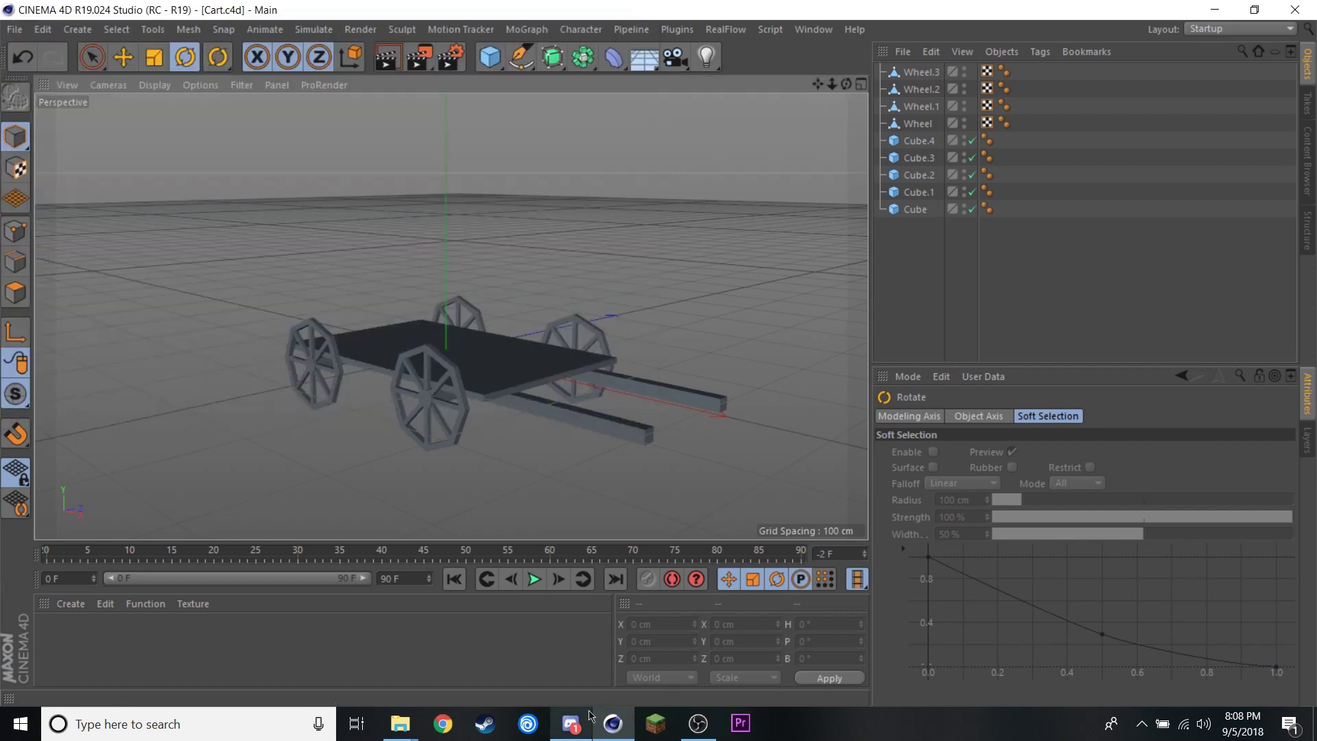
key("alt+Tab")
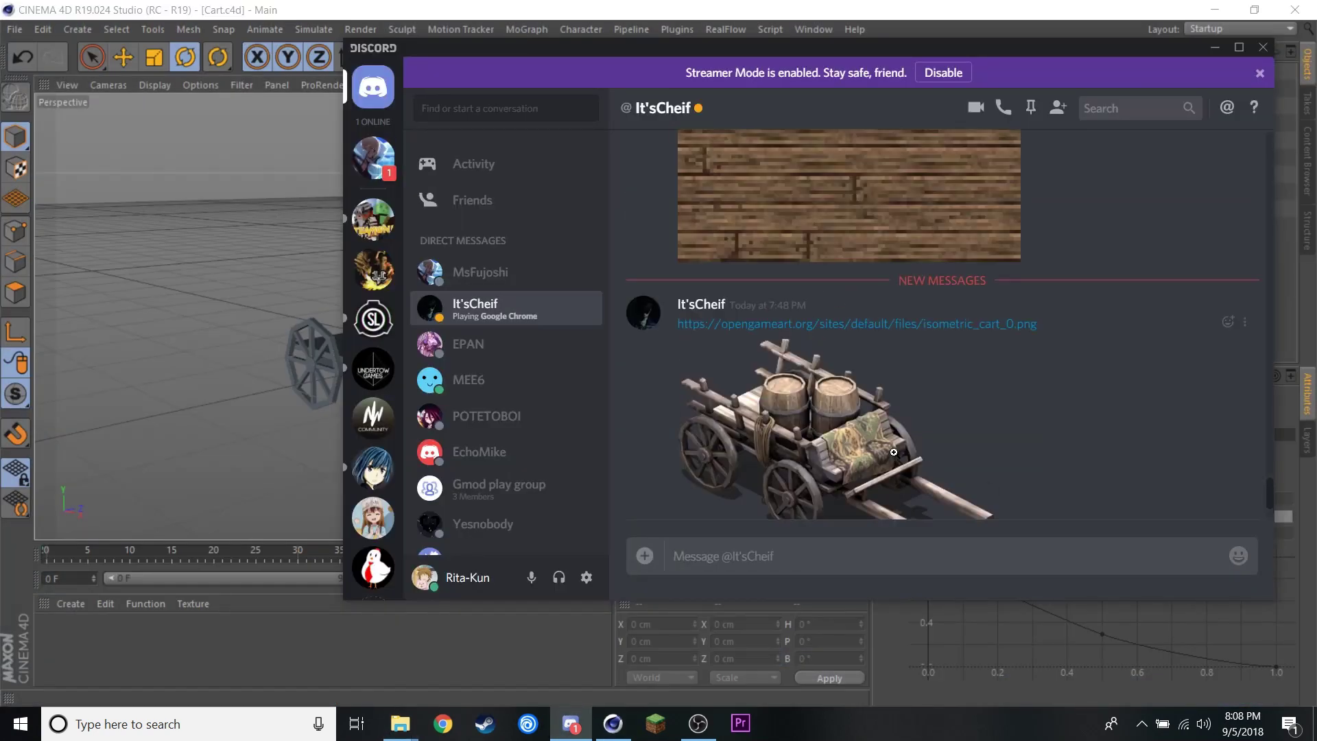
key("alt+Tab")
left_click_drag(359, 353, 324, 389, "alt")
left_click(490, 57)
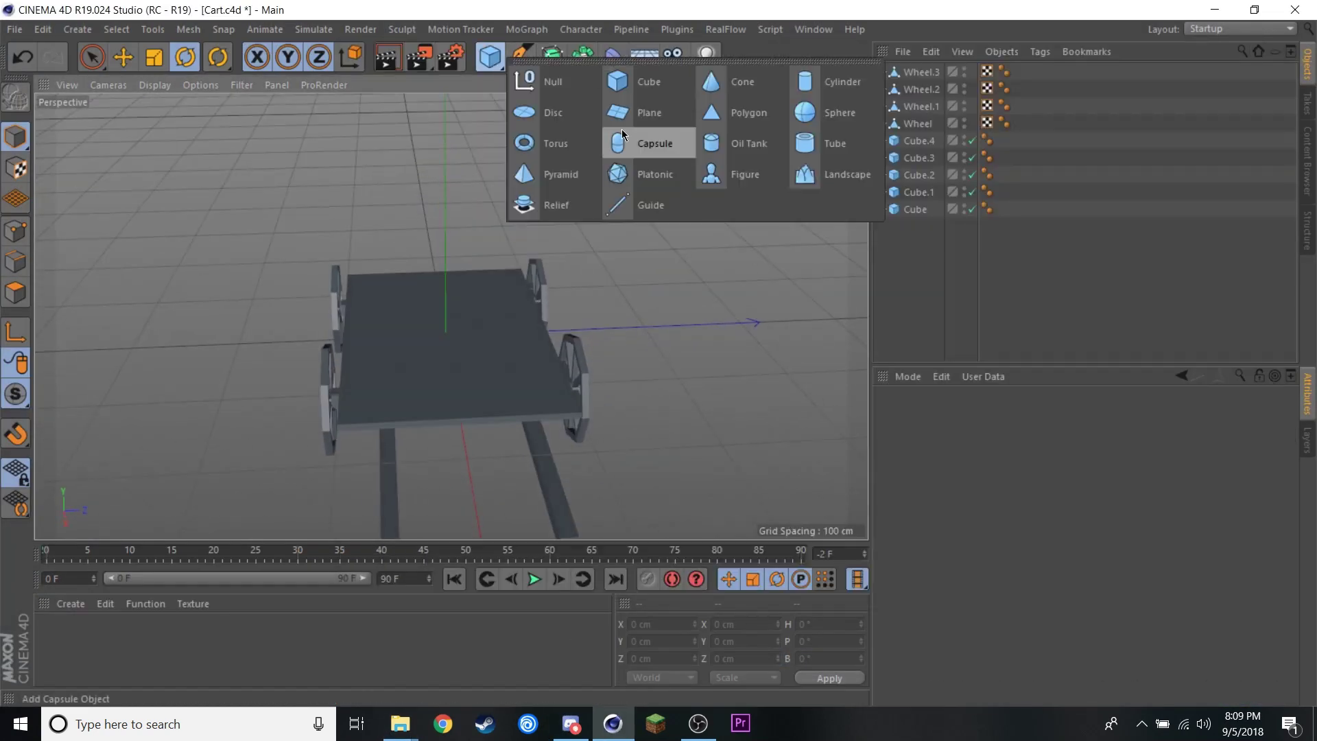
Add a thin post cube 6.25 cm wide and 6.25 cm deep
left_click(542, 110)
type("6.25")
key("Tab")
key("Tab")
type("6.25")
key("Return")
left_click_drag(446, 308, 480, 241, "alt")
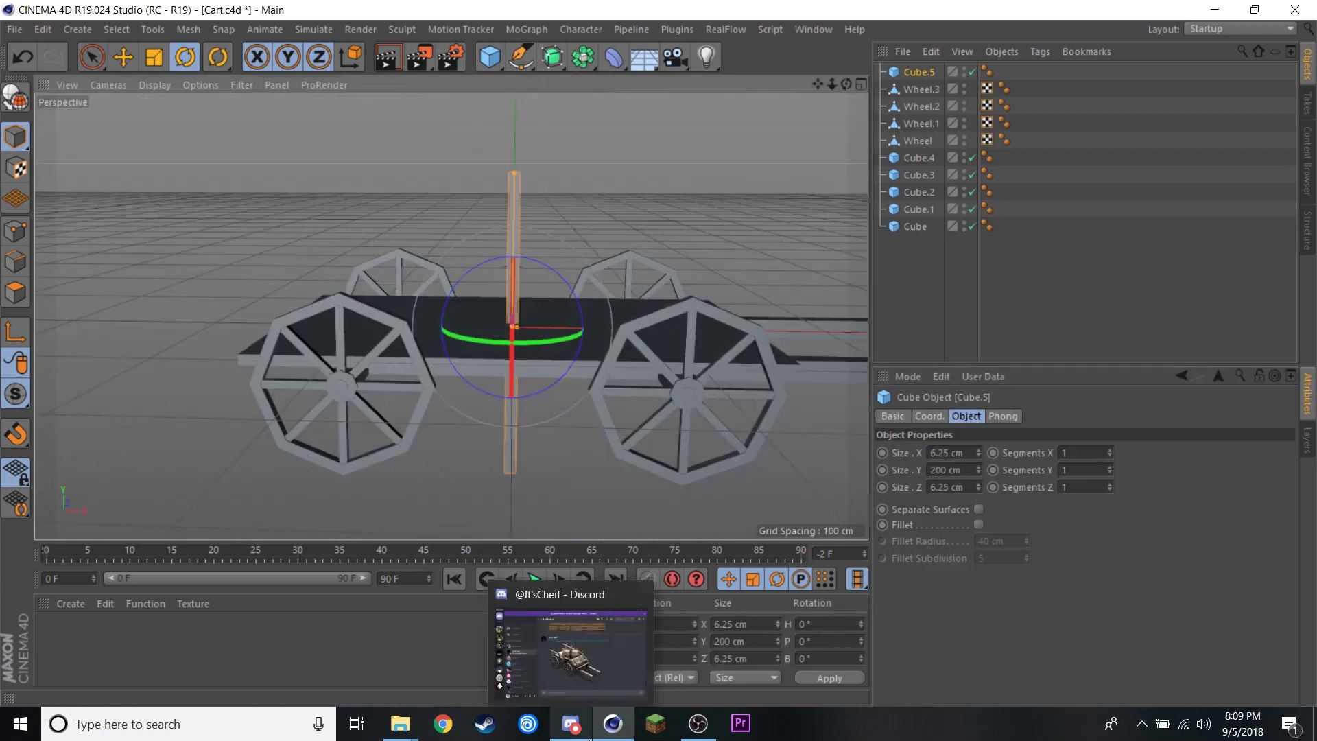
Raise the post above the cart bed and place it at one end, checking the reference
key("alt+Tab")
key("alt+Tab")
left_click_drag(516, 295, 471, 352, "alt")
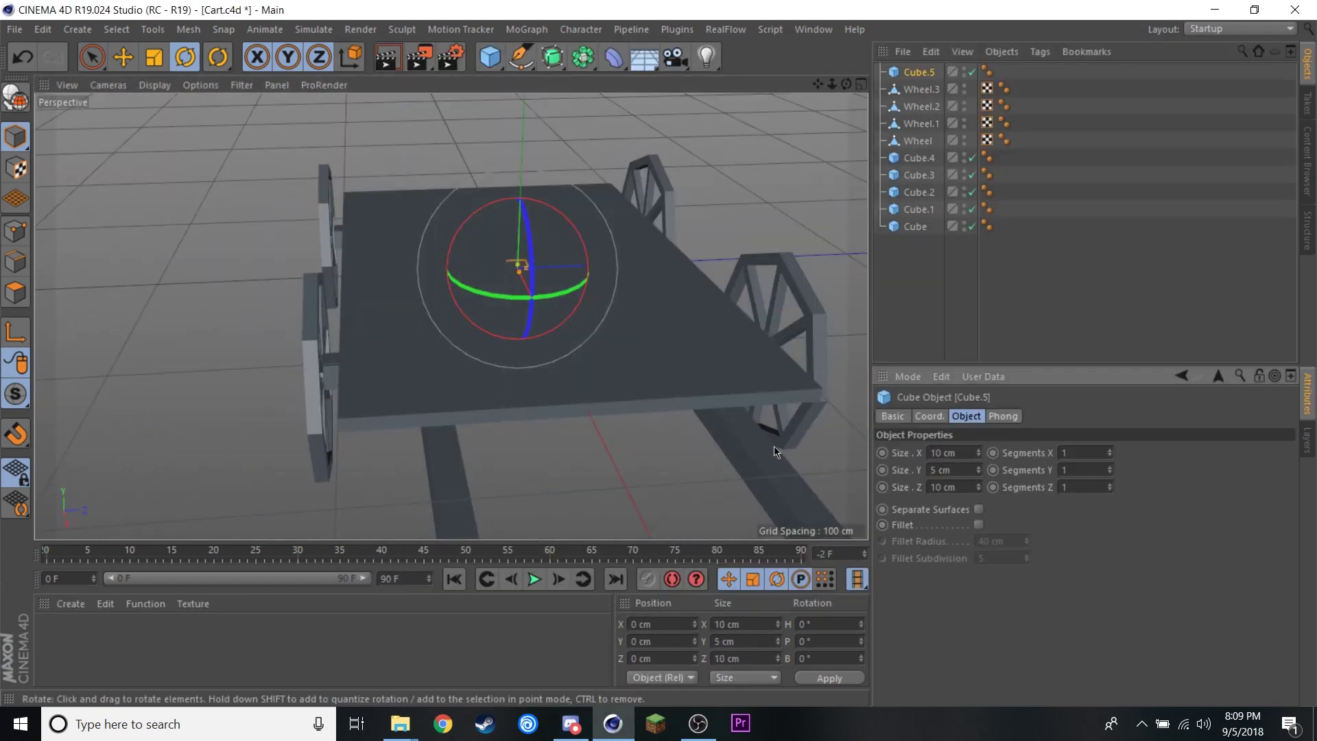
key("e")
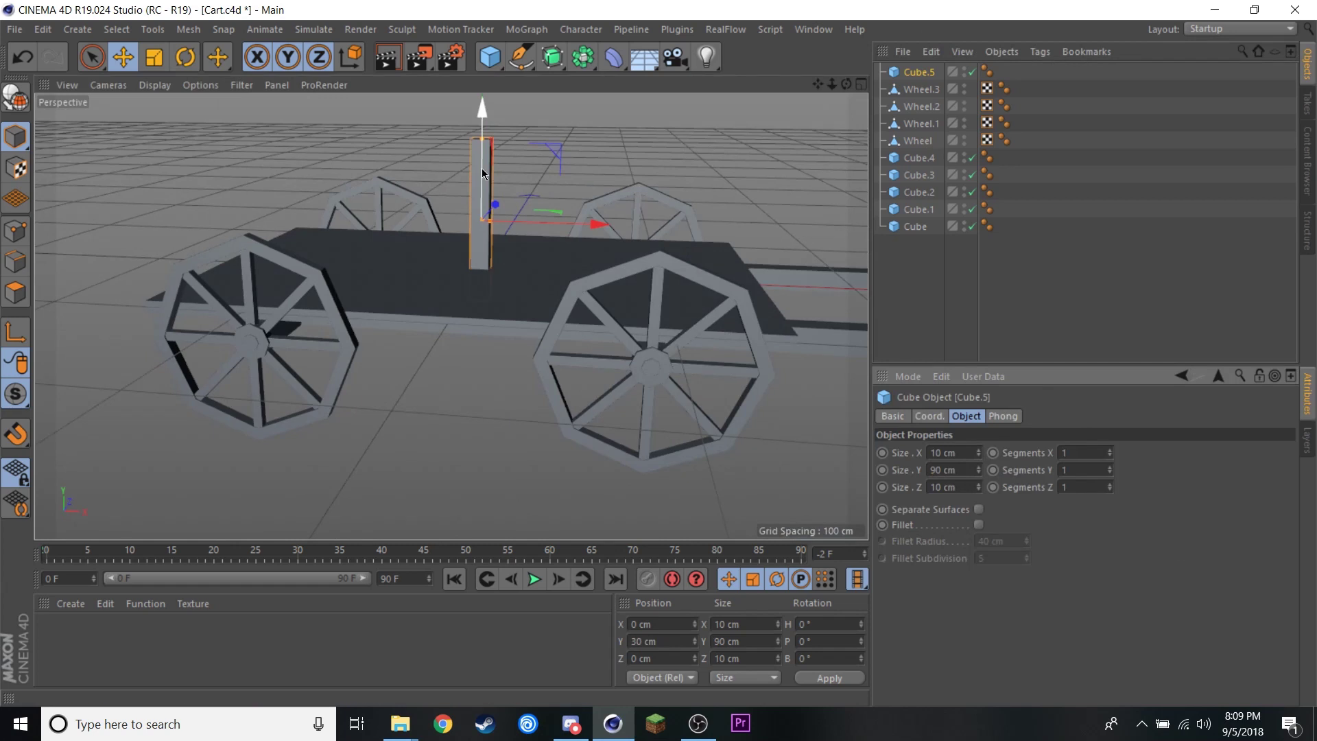
left_click_drag(482, 173, 446, 412, "alt")
left_click(571, 723)
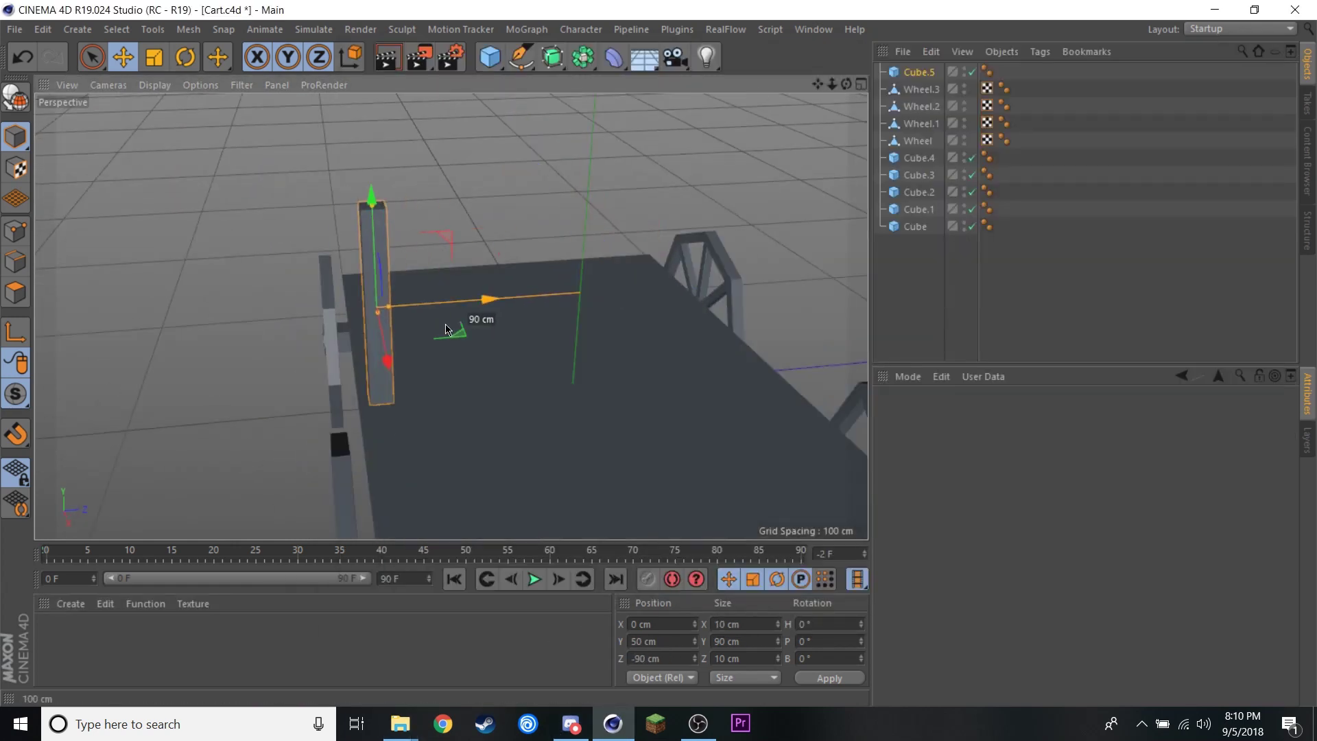
left_click_drag(446, 329, 228, 299)
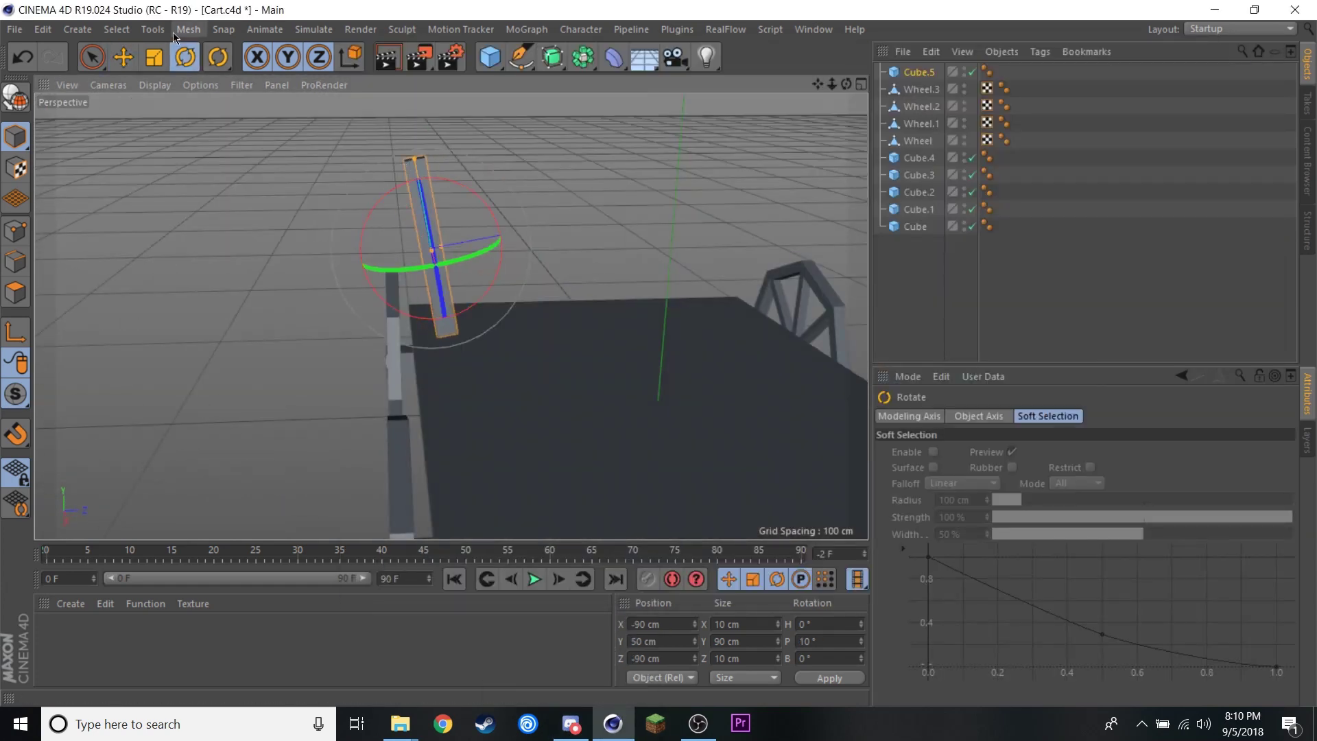
left_click_drag(770, 444, 566, 302, "alt")
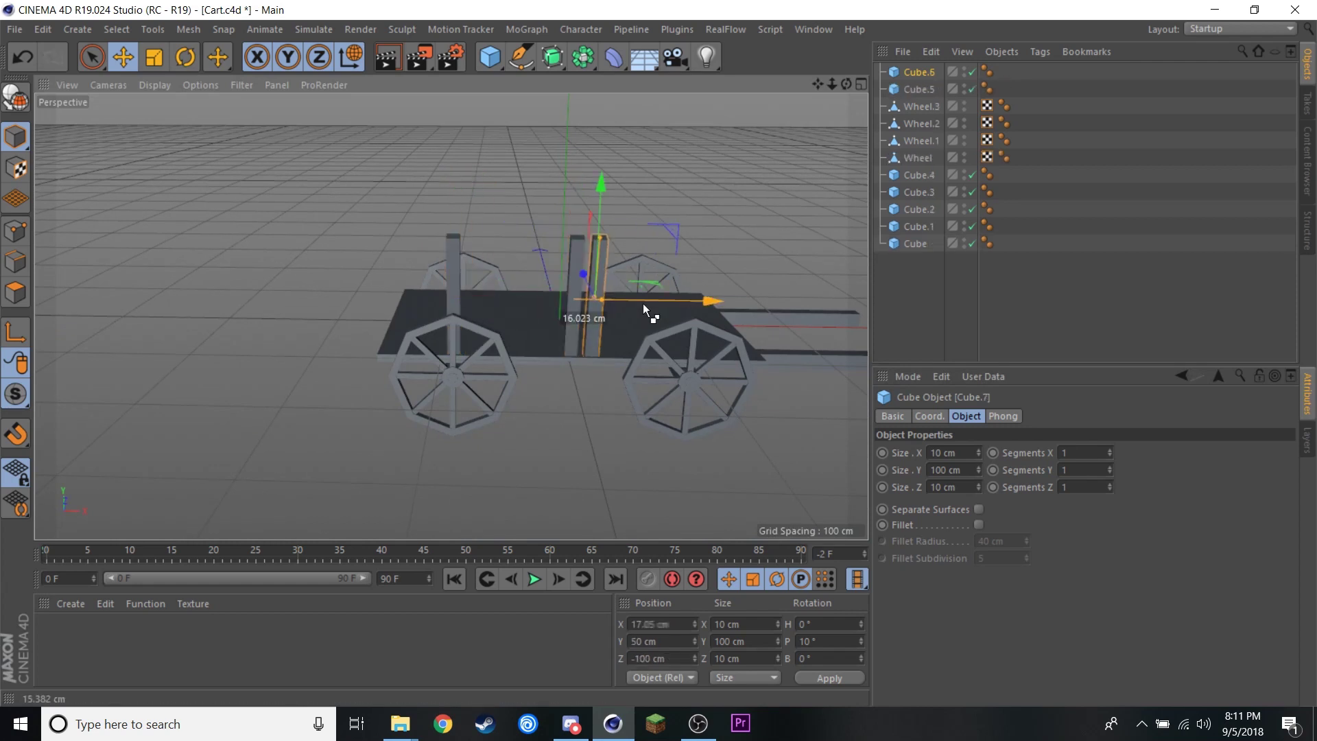
Place a post copy near the right wheel, then copy and paste all three side posts
left_click_drag(643, 303, 768, 301, "ctrl")
left_click(578, 309)
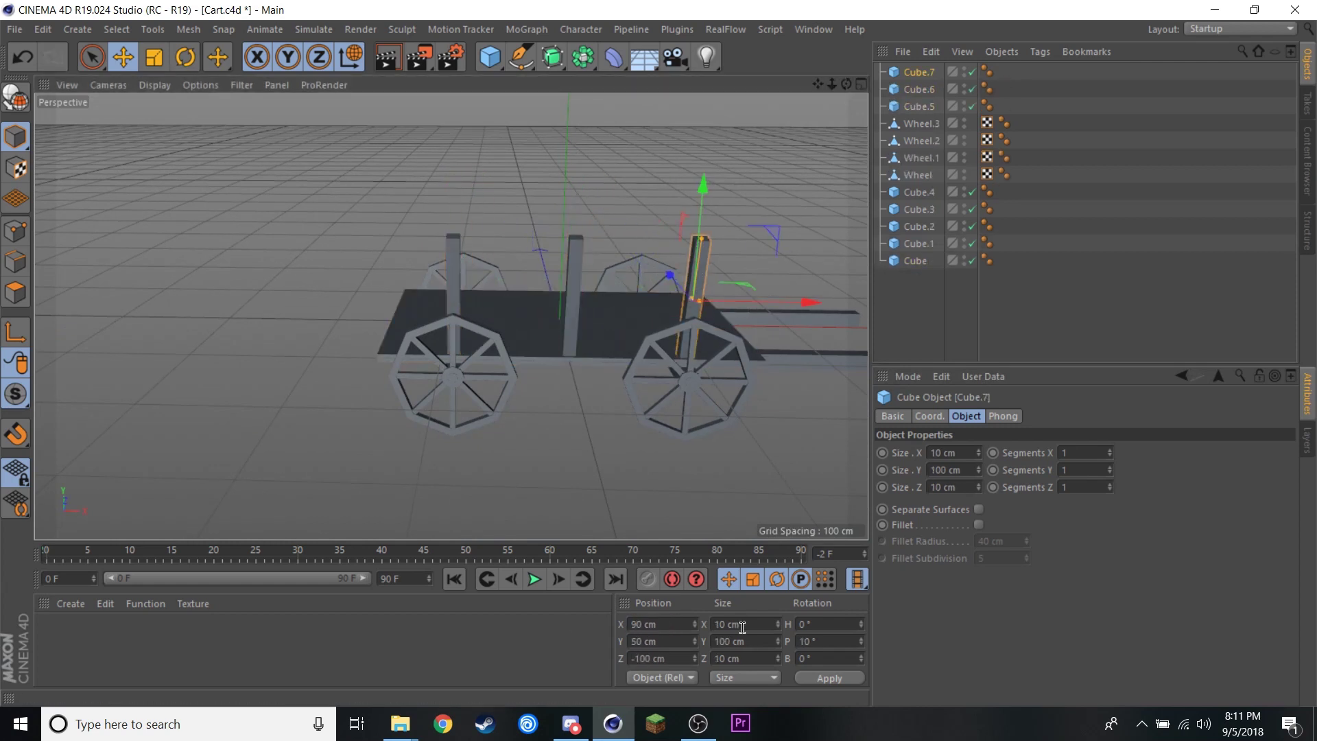
left_click_drag(627, 305, 624, 278, "alt")
right_click_drag(624, 279, 630, 442, "alt")
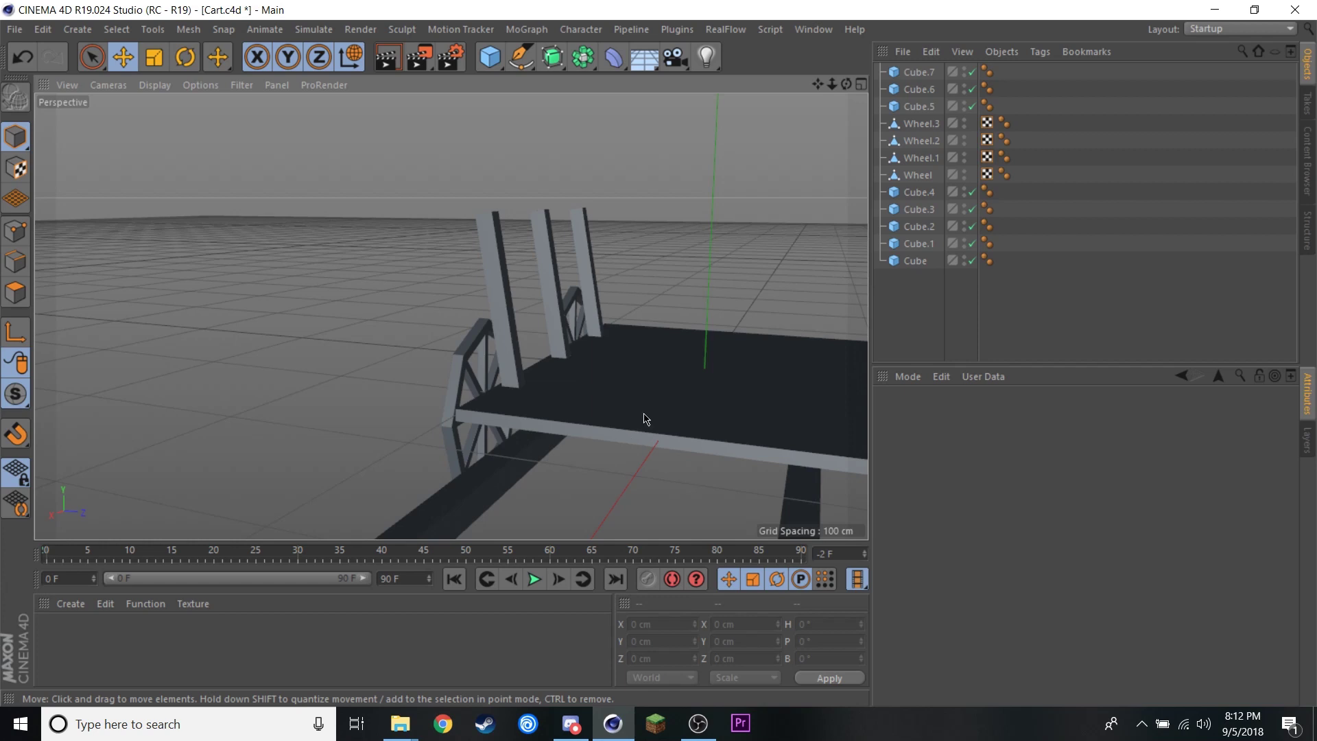
mouse_move(545, 214)
left_mouse_down("alt")
mouse_move(631, 326)
mouse_move(724, 323)
mouse_move(450, 314)
mouse_move(429, 332)
left_mouse_up("alt")
key("ctrl+c")
key("ctrl+v")
Move the pasted posts to the cart's opposite side and frame all the posts in view
key("r")
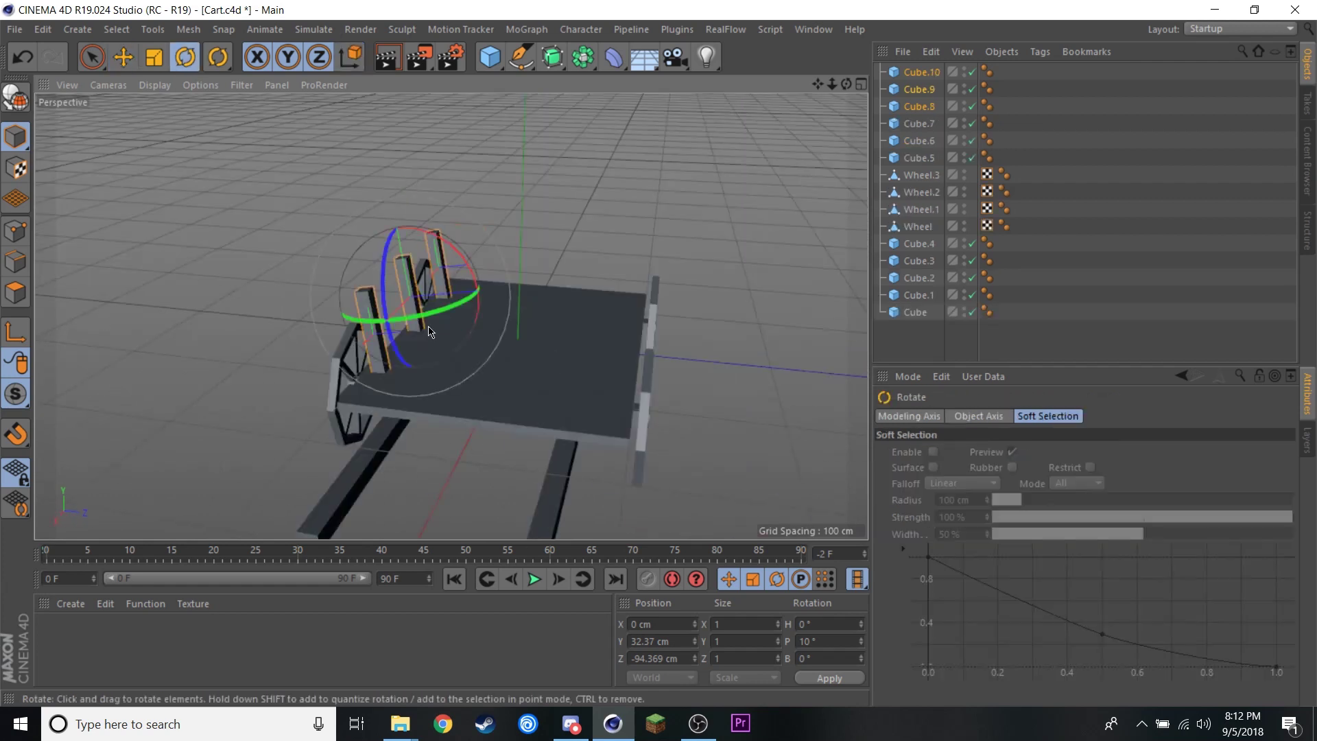
mouse_move(700, 321)
left_mouse_down()
mouse_move(545, 389)
mouse_move(532, 314)
mouse_move(479, 382)
mouse_move(450, 314)
mouse_move(365, 452)
left_mouse_up()
left_click(919, 123)
left_click(919, 158, "shift")
key("o")
left_click(449, 314)
scroll(450, 314, "down", 5)
Duplicate posts and rotate them B -90° into horizontal rails Cube.11–Cube.14 across the posts
key("ctrl+v")
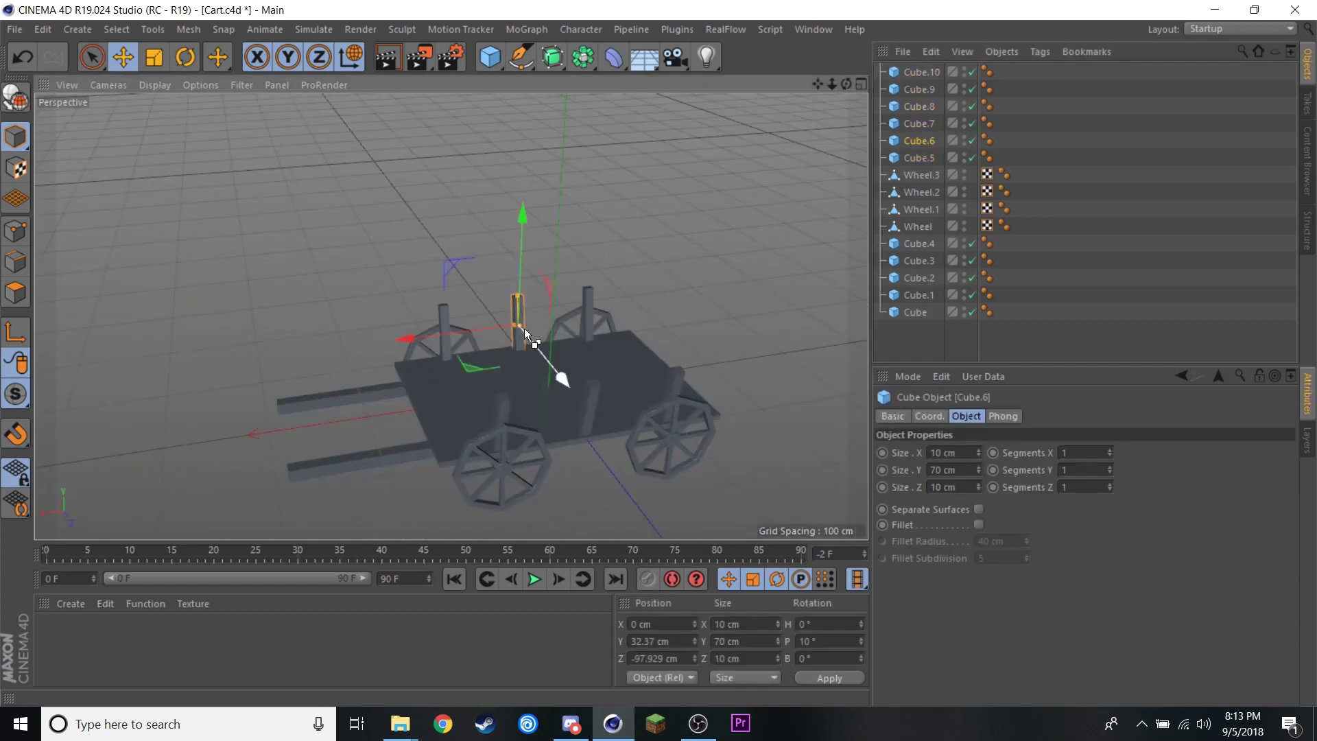
key("r")
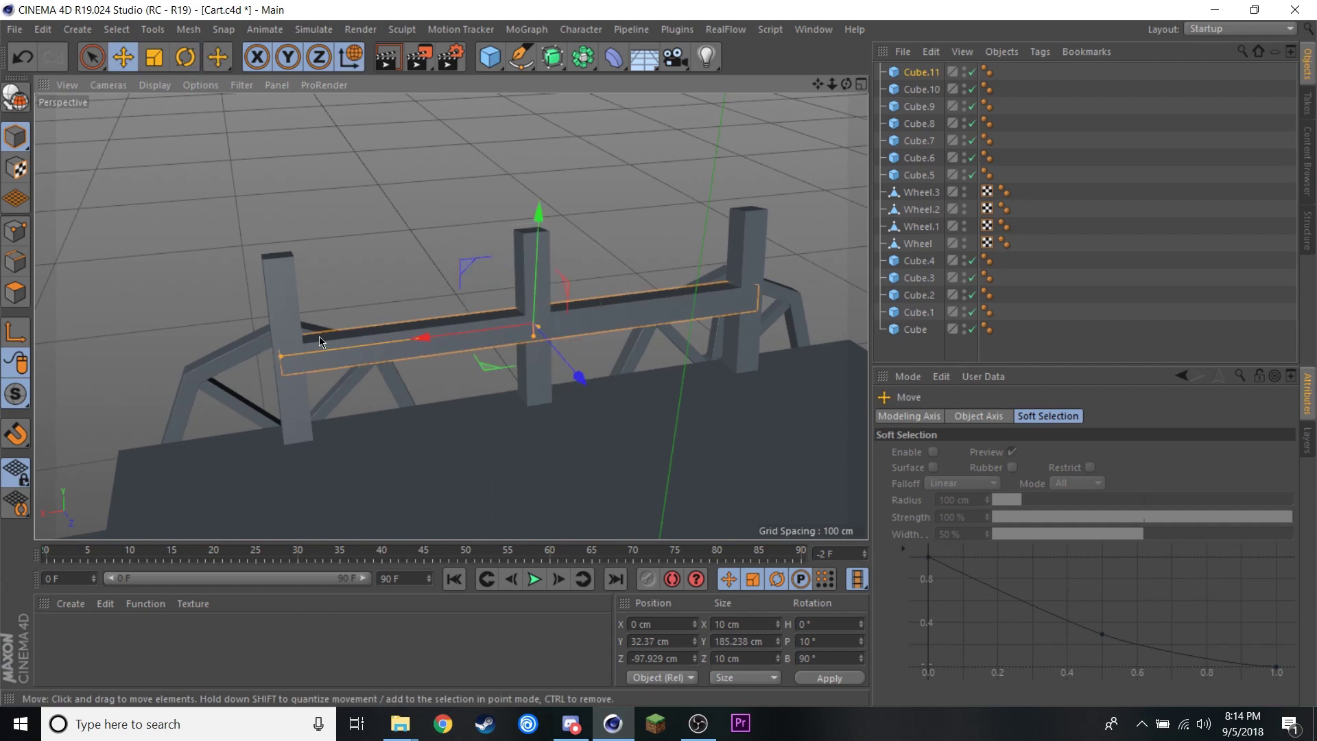
mouse_move(319, 337)
left_mouse_down()
mouse_move(545, 360)
mouse_move(764, 429)
left_mouse_up()
key("ctrl+v")
left_click(764, 430)
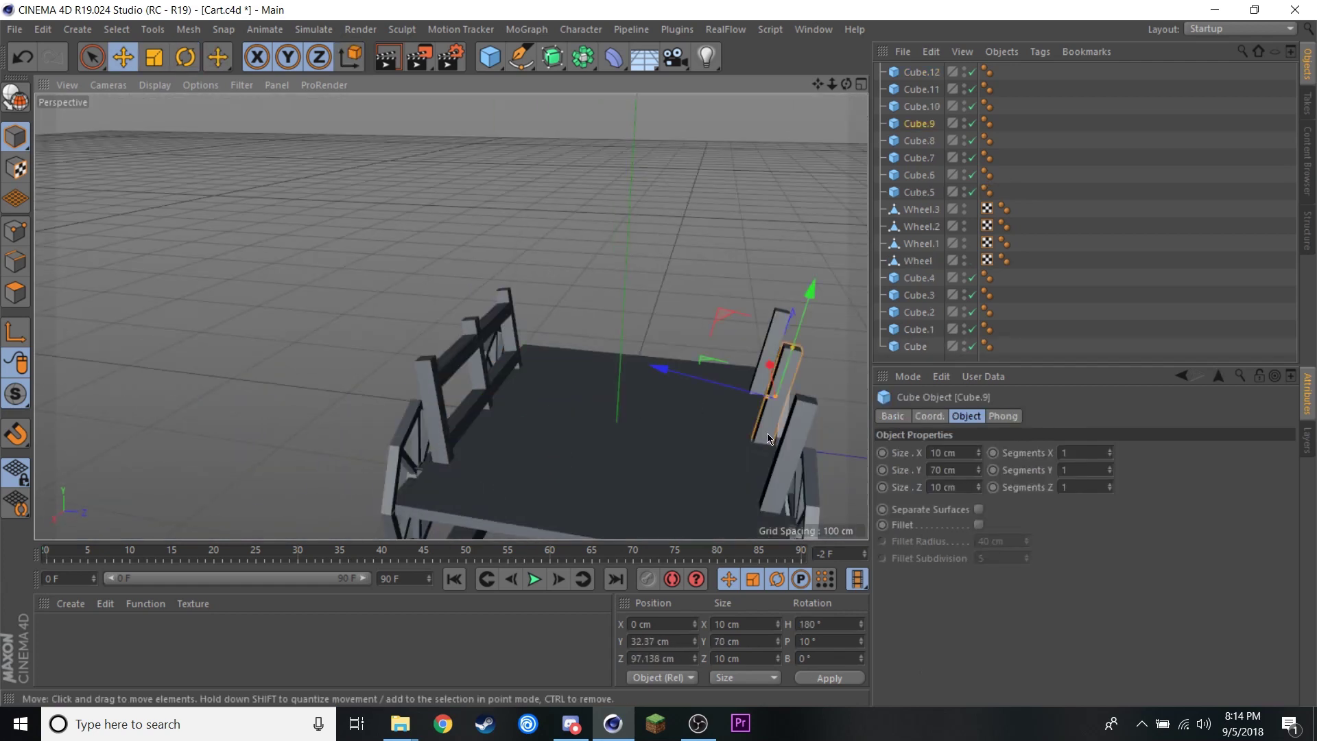
key("ctrl+c")
key("ctrl+v")
key("r")
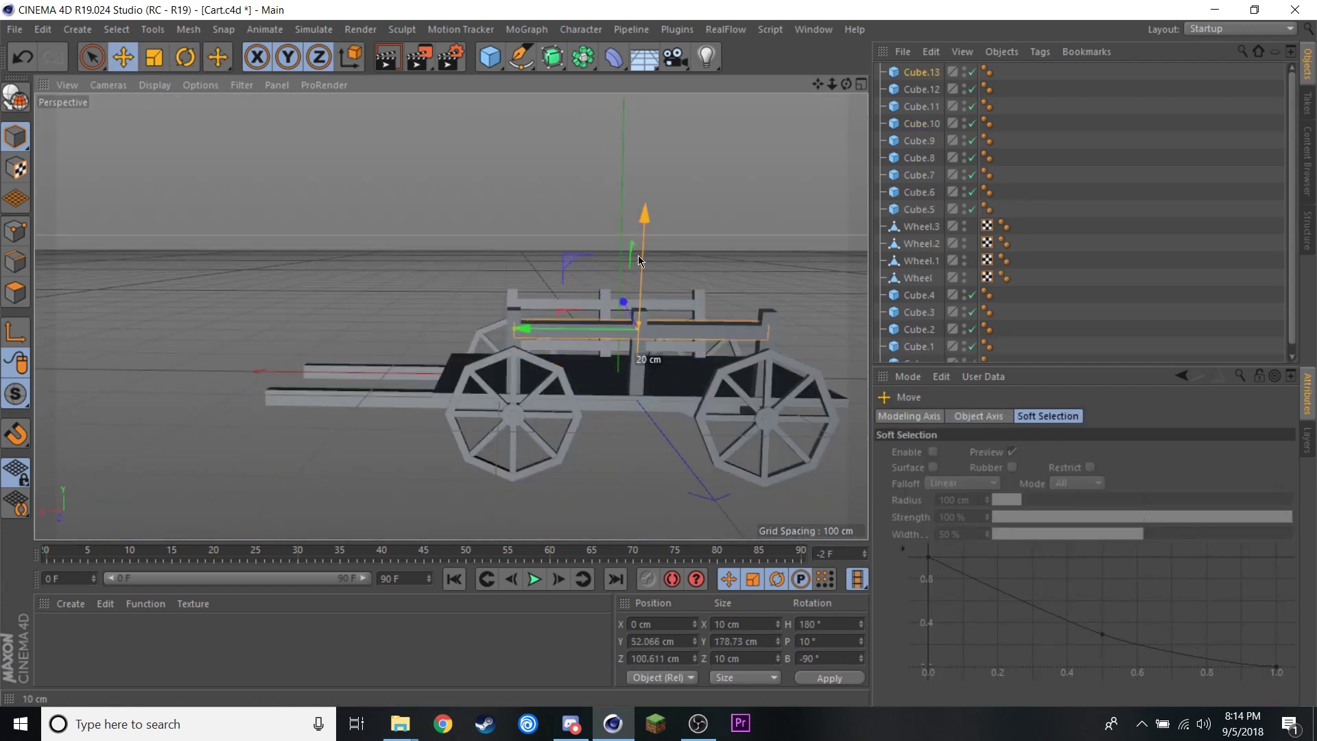
mouse_move(637, 355)
left_mouse_down("alt")
mouse_move(559, 415)
mouse_move(505, 297)
mouse_move(495, 484)
mouse_move(444, 402)
mouse_move(547, 294)
mouse_move(539, 244)
mouse_move(681, 198)
mouse_move(567, 285)
mouse_move(588, 280)
mouse_move(603, 226)
mouse_move(548, 314)
mouse_move(220, 217)
left_mouse_up("alt")
left_click(339, 196)
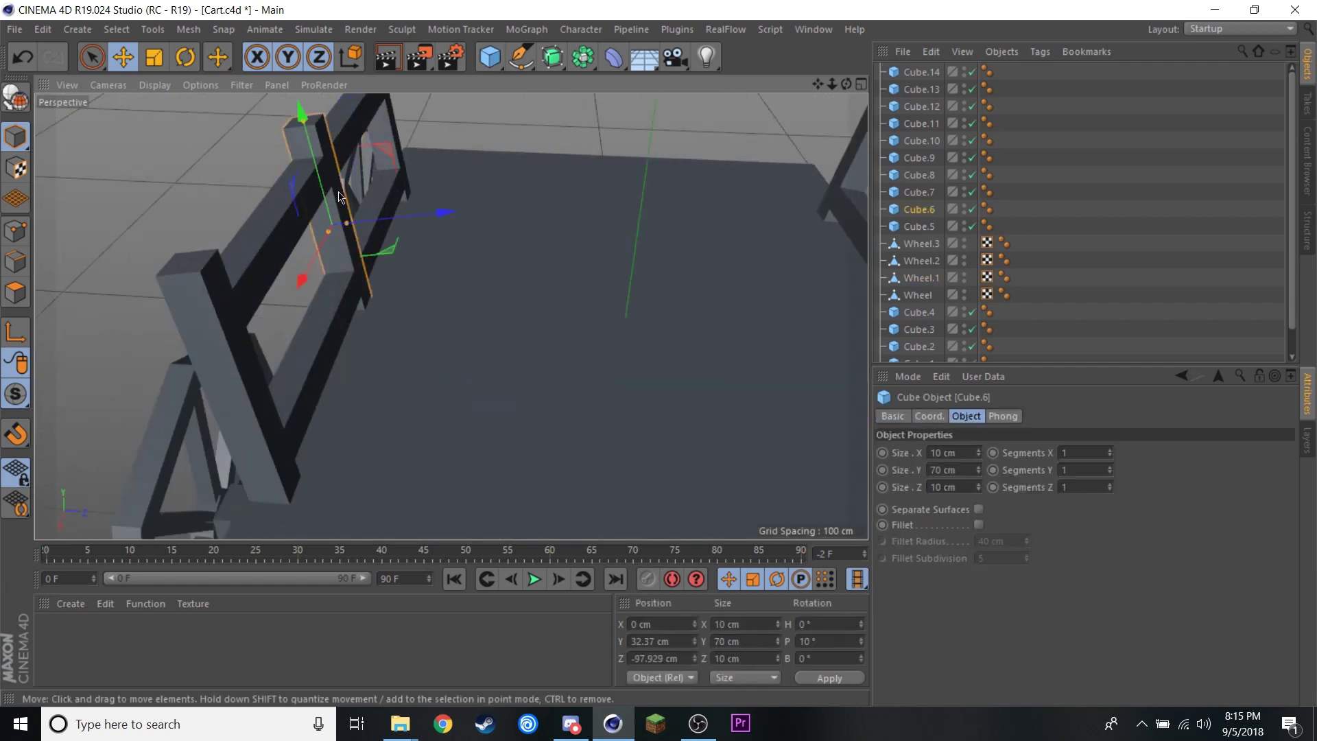
Scale a cube into a 248×70×6.25 cm side board set against the posts
mouse_move(395, 234)
left_mouse_down()
mouse_move(521, 236)
mouse_move(274, 326)
mouse_move(266, 369)
left_mouse_up()
left_click_drag(347, 325, 371, 322)
left_click_drag(370, 322, 480, 281, "alt")
mouse_move(480, 281)
left_mouse_down("alt")
mouse_move(550, 258)
mouse_move(587, 345)
mouse_move(485, 285)
left_mouse_up("alt")
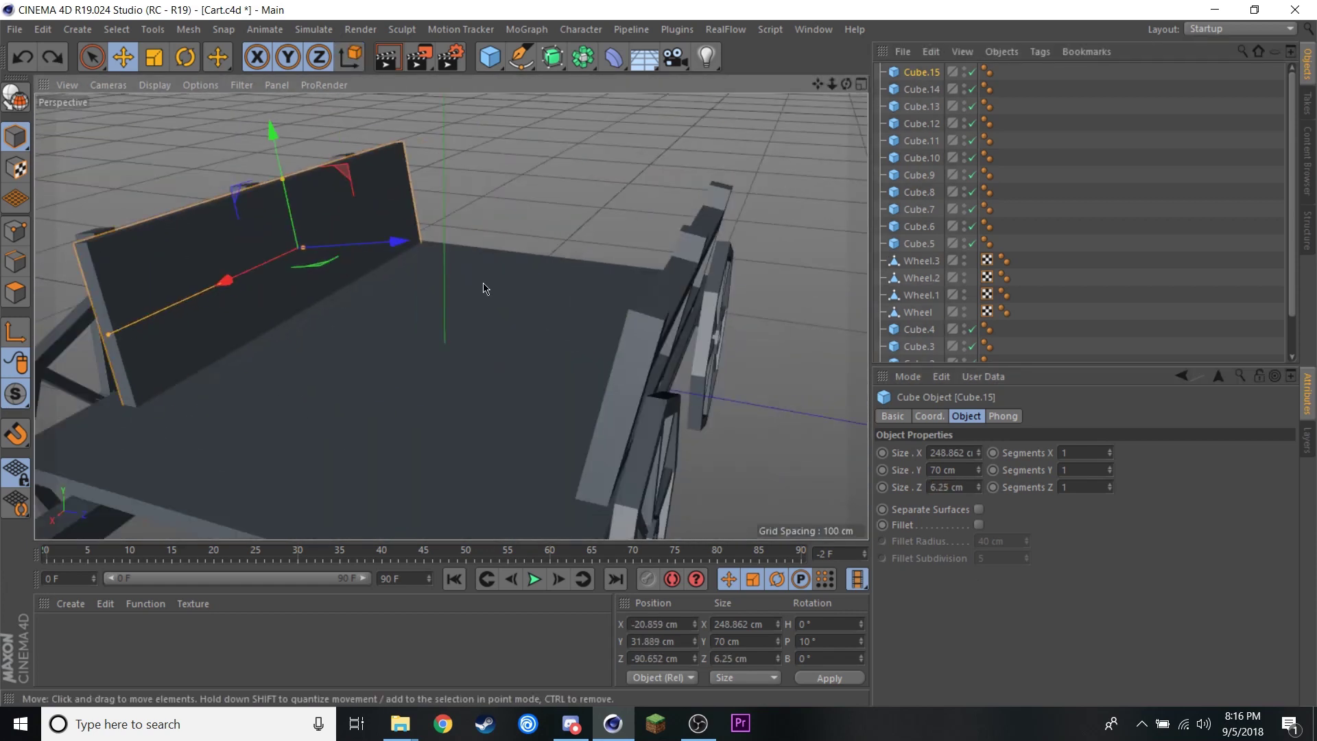
Copy the side board to the cart's other side and compare with the reference image
key("ctrl+c")
key("ctrl+v")
key("r")
mouse_move(277, 249)
left_mouse_down("alt")
mouse_move(541, 411)
mouse_move(710, 307)
left_mouse_up("alt")
left_click(710, 306)
left_click(577, 729)
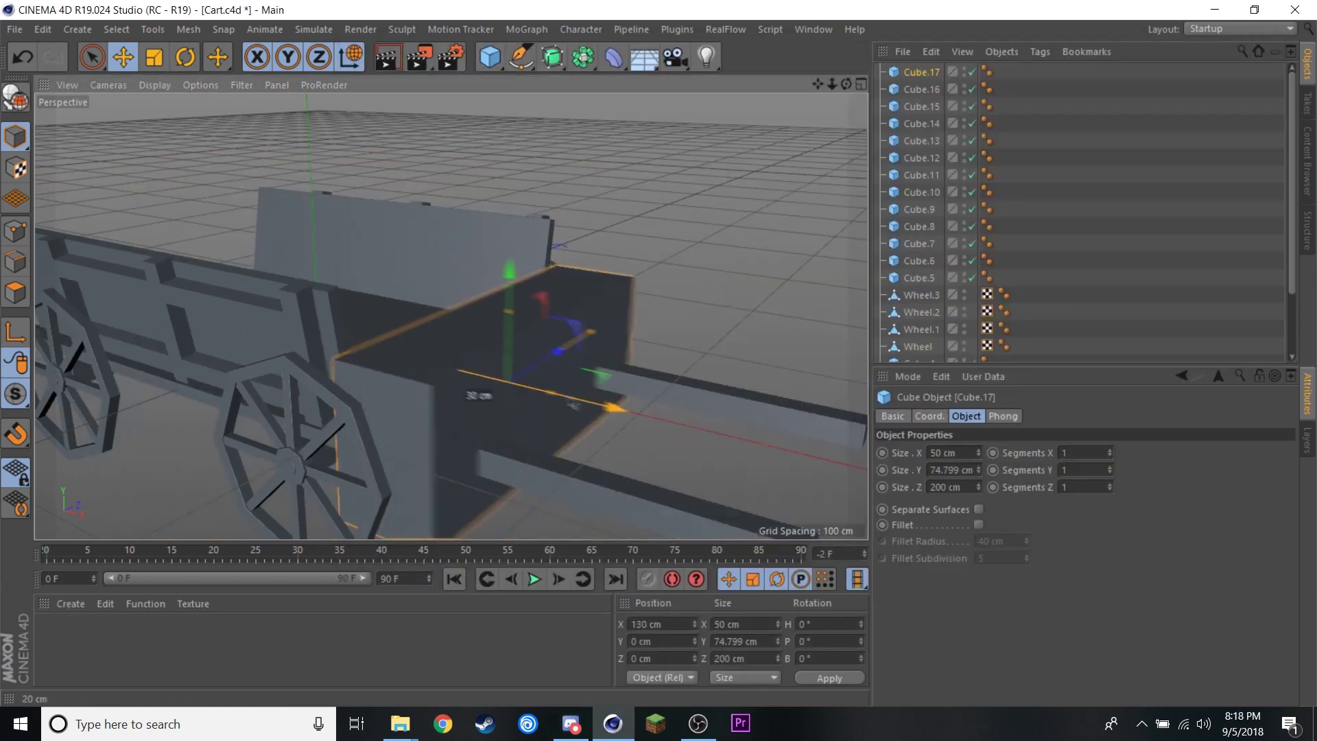
Make the 70 cm seat box editable and shift its top edges to slant the top
key("Return")
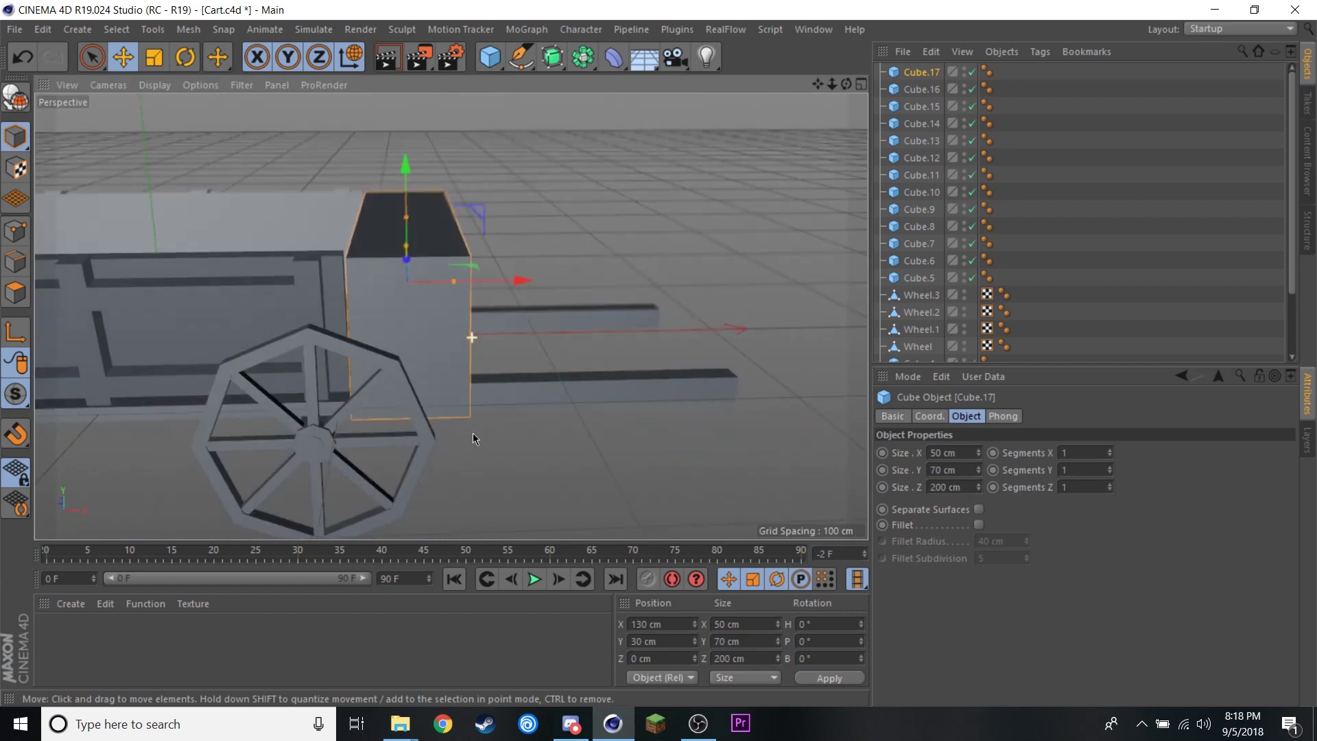
mouse_move(472, 434)
left_mouse_down("alt")
mouse_move(356, 356)
mouse_move(497, 311)
mouse_move(630, 353)
left_mouse_up("alt")
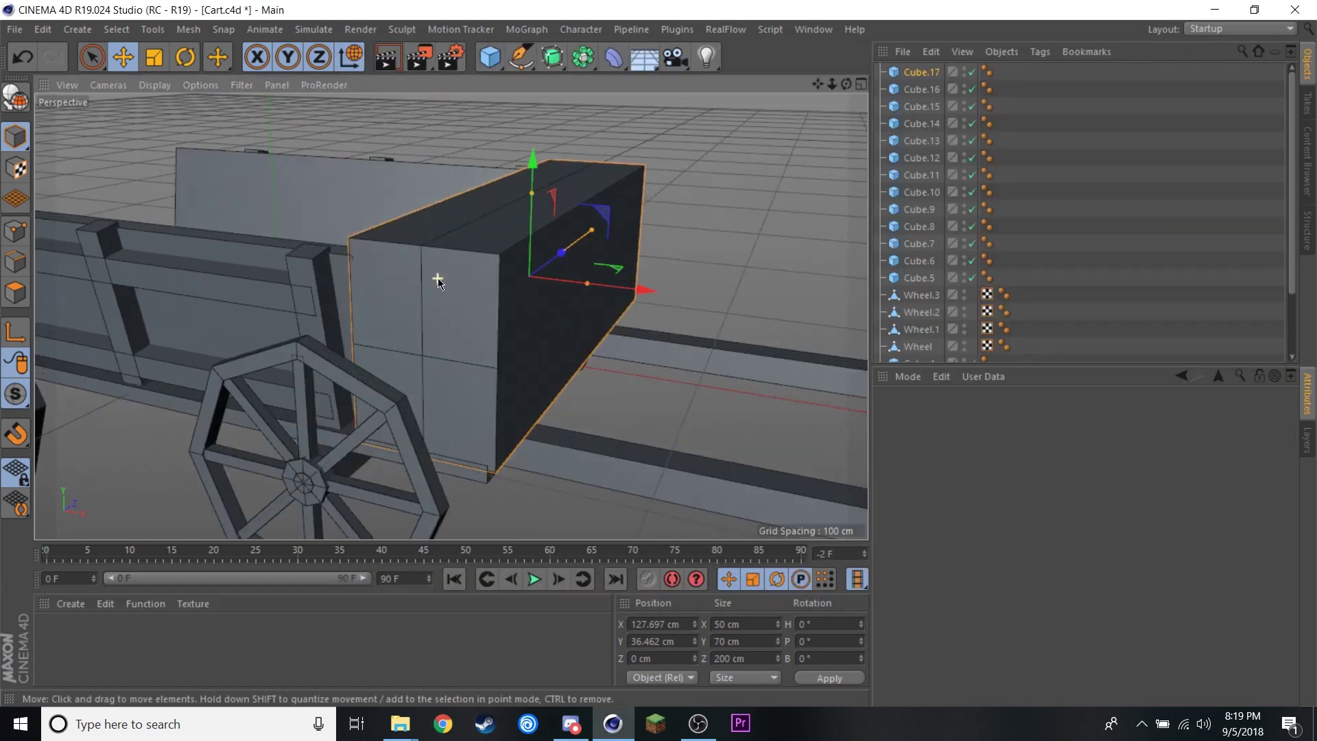
key("c")
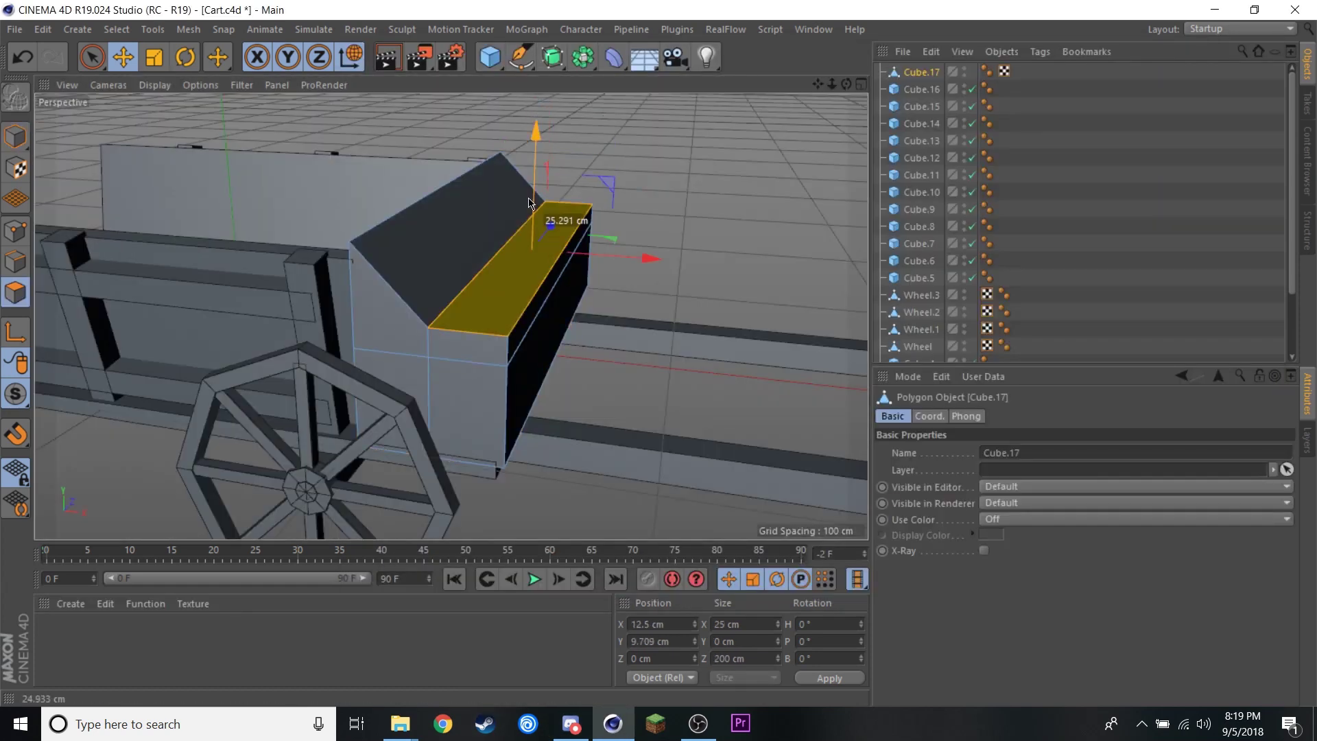
key("ctrl+z")
key("ctrl+z")
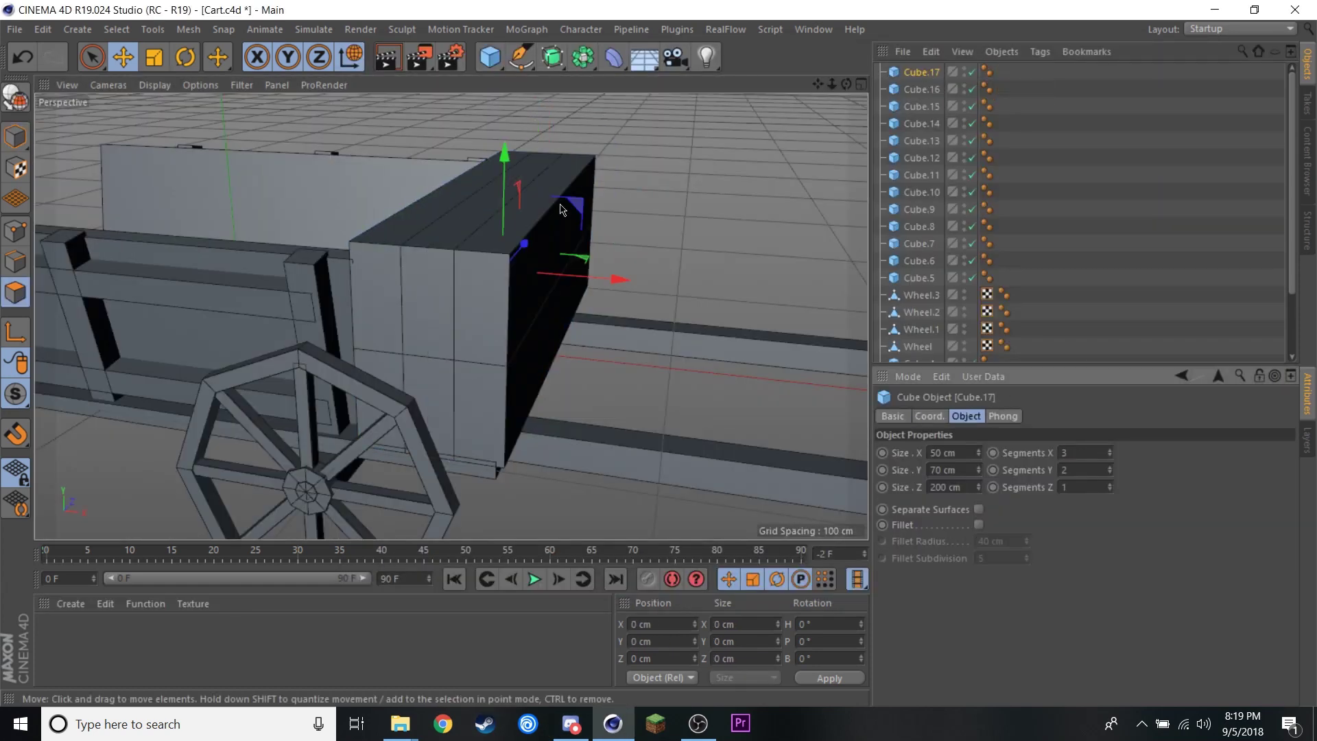
key("c")
mouse_move(544, 194)
left_mouse_down("alt")
mouse_move(587, 280)
mouse_move(507, 318)
left_mouse_up("alt")
left_click(535, 282)
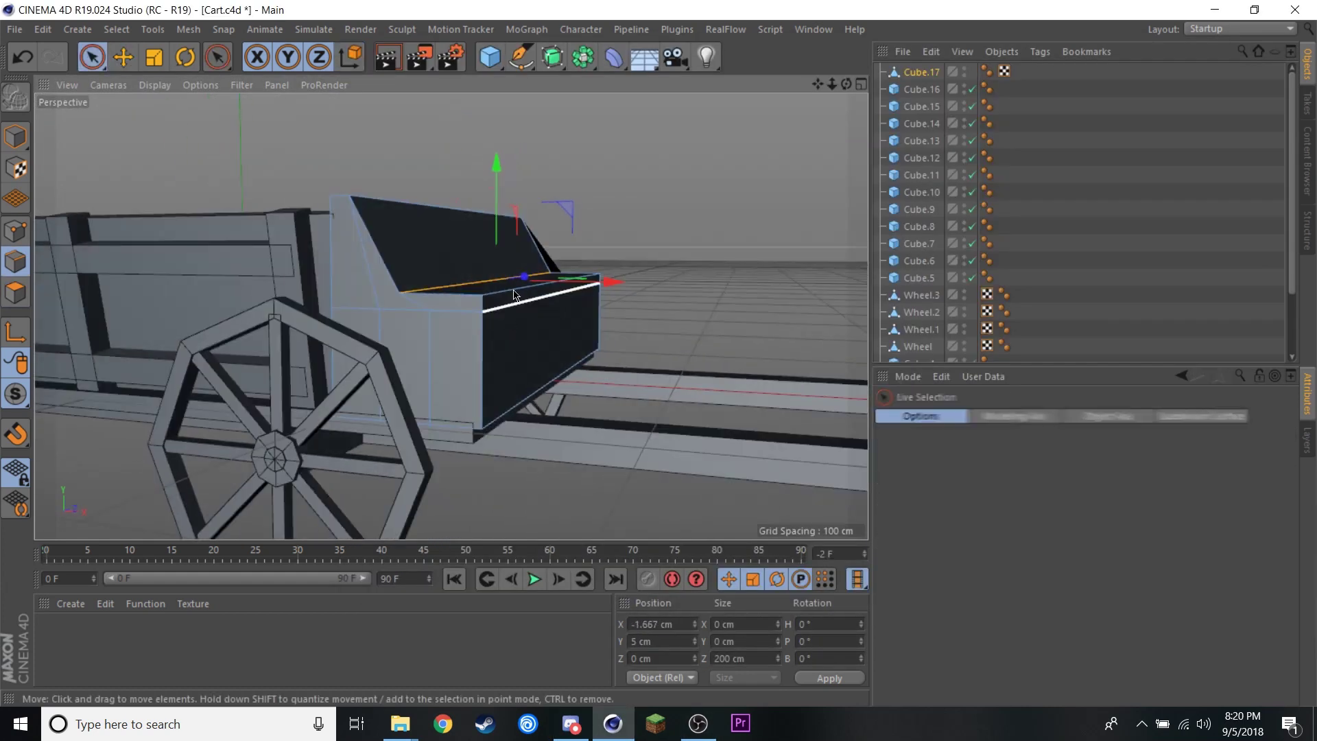
left_click(443, 303, "shift")
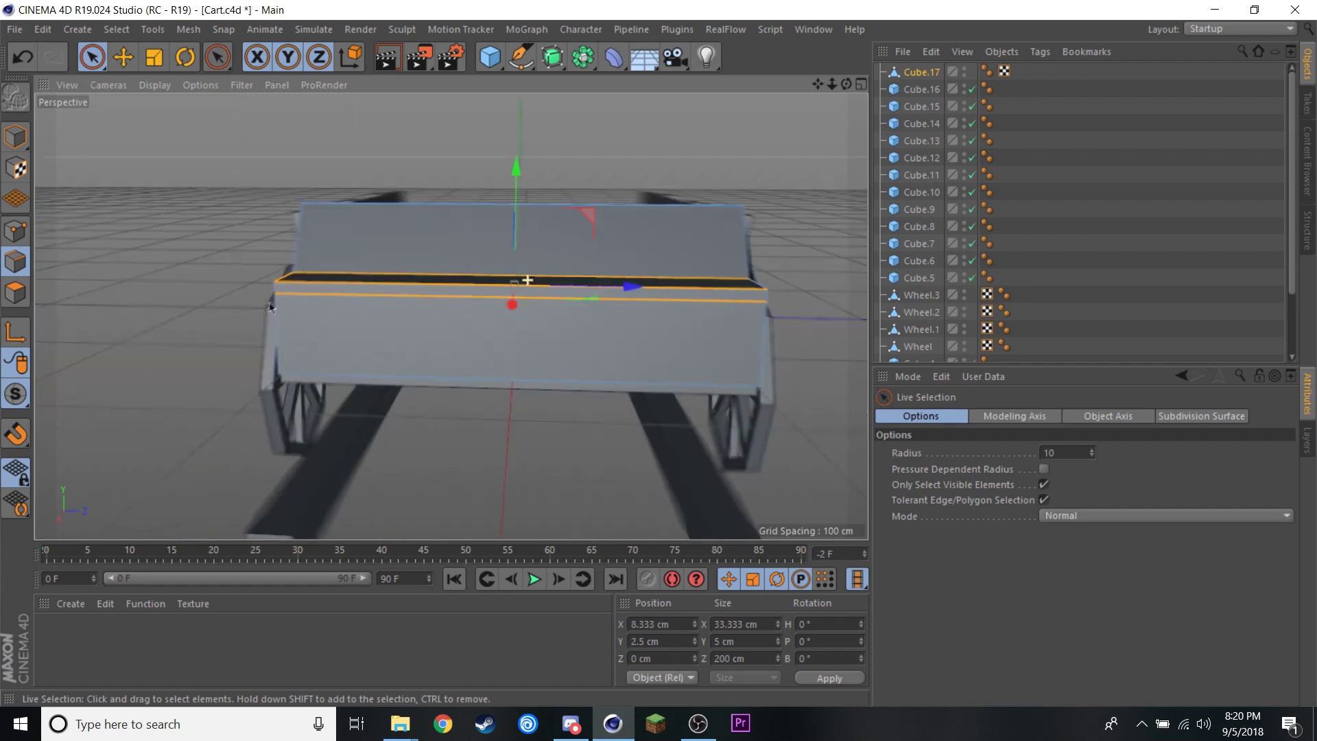
left_click_drag(443, 302, 590, 296, "alt")
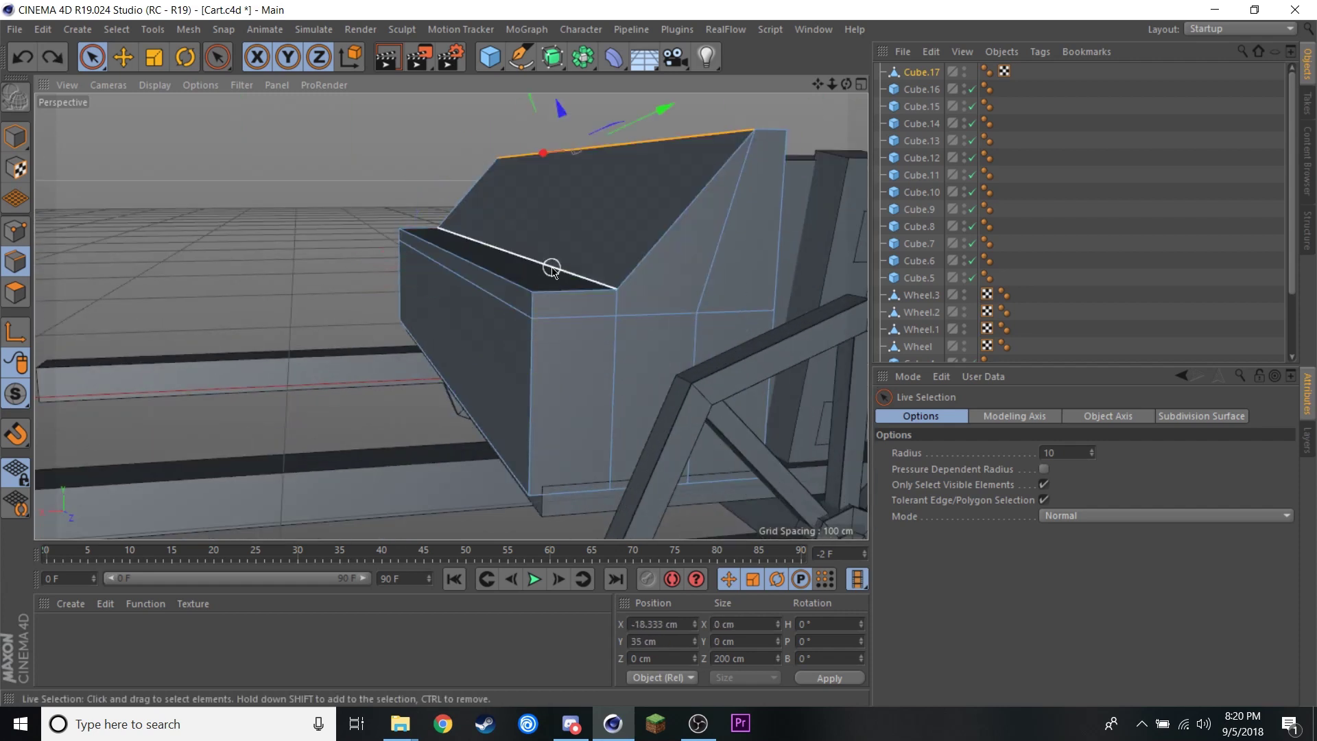
mouse_move(430, 249)
left_mouse_down()
mouse_move(446, 313)
mouse_move(504, 258)
mouse_move(648, 327)
mouse_move(521, 322)
mouse_move(514, 356)
left_mouse_up()
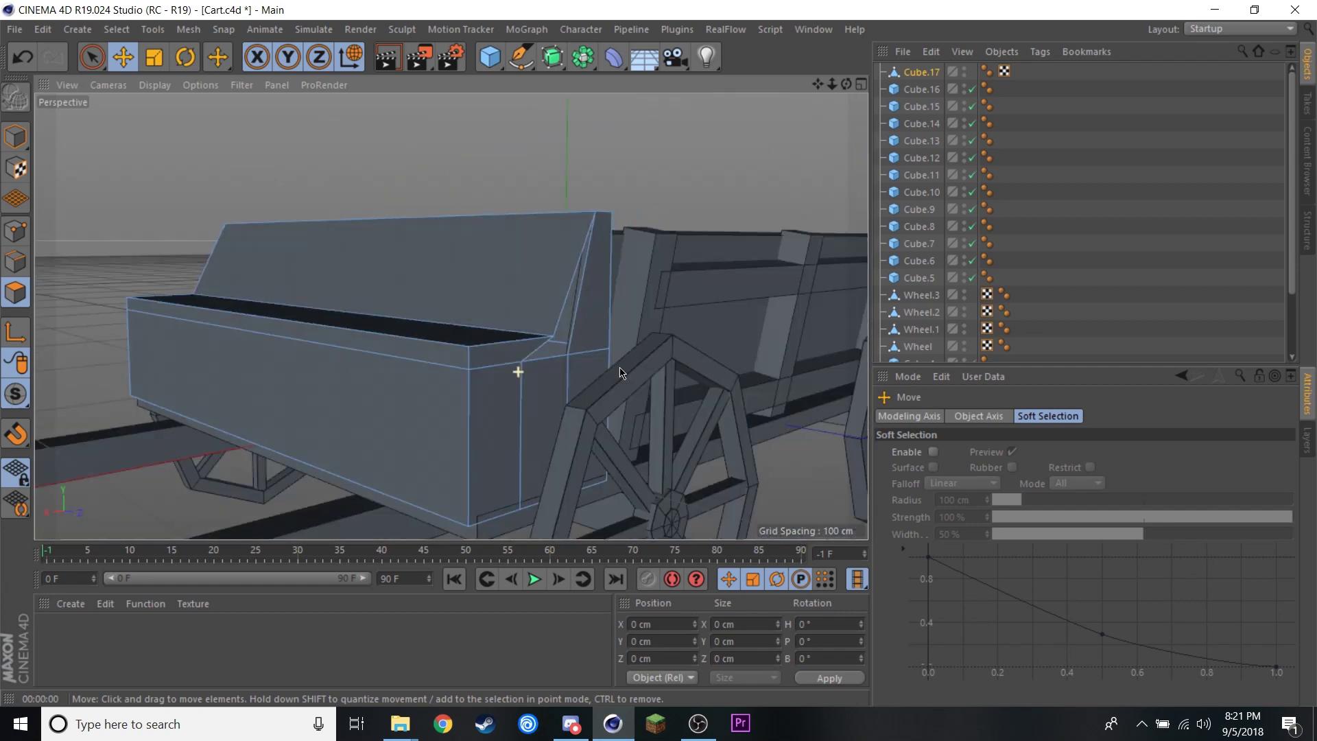
Bridge the seat box's top face to the slanted backrest and check against the reference
key("space")
left_click(447, 315)
left_click_drag(447, 315, 204, 410, "alt")
left_click_drag(351, 327, 226, 206, "alt")
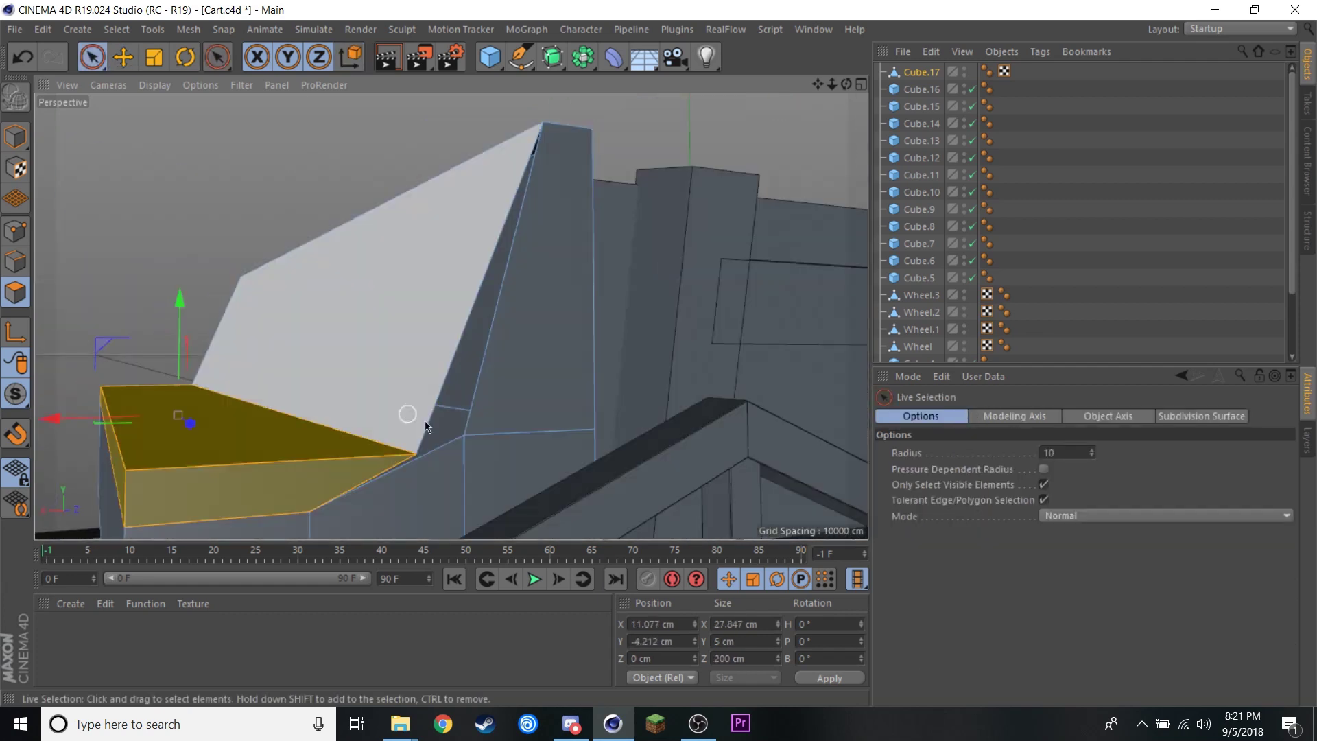
left_click(188, 29)
mouse_move(499, 437)
left_mouse_down("alt")
mouse_move(638, 381)
mouse_move(384, 260)
left_mouse_up("alt")
key("e")
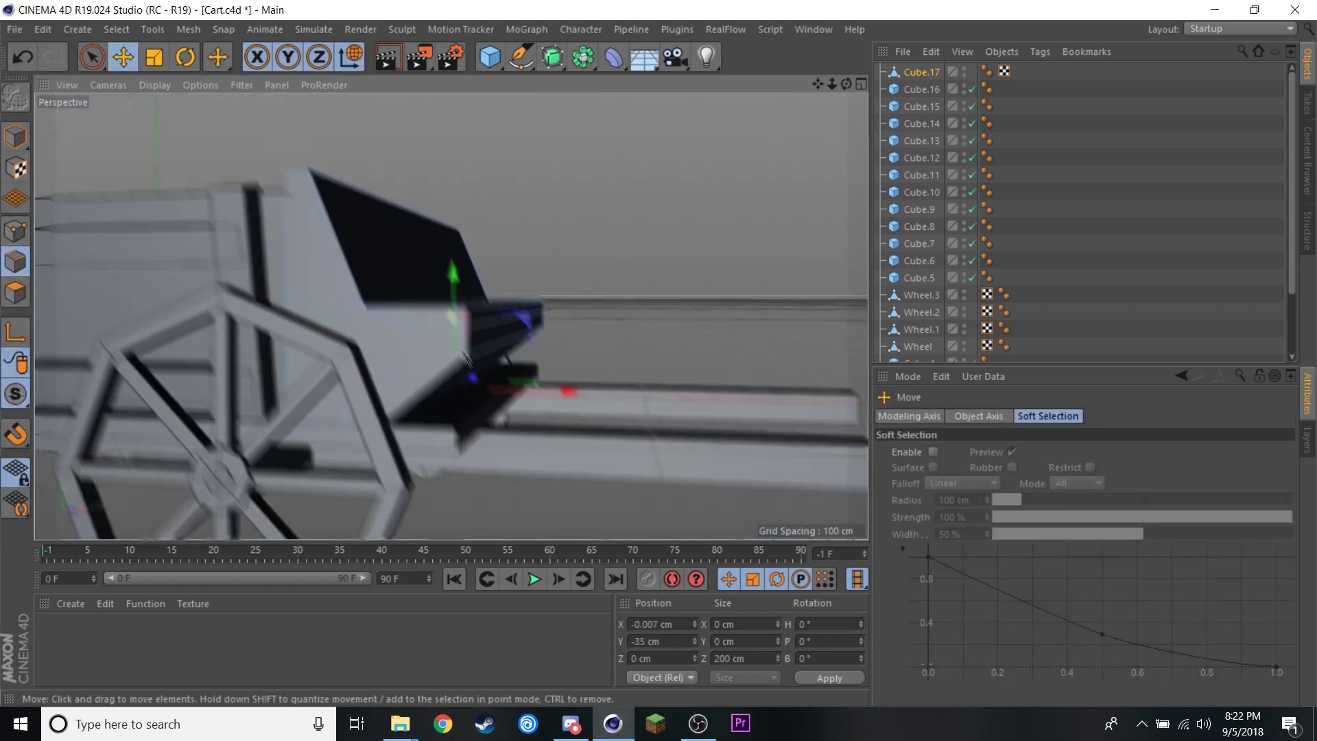
left_click(566, 729)
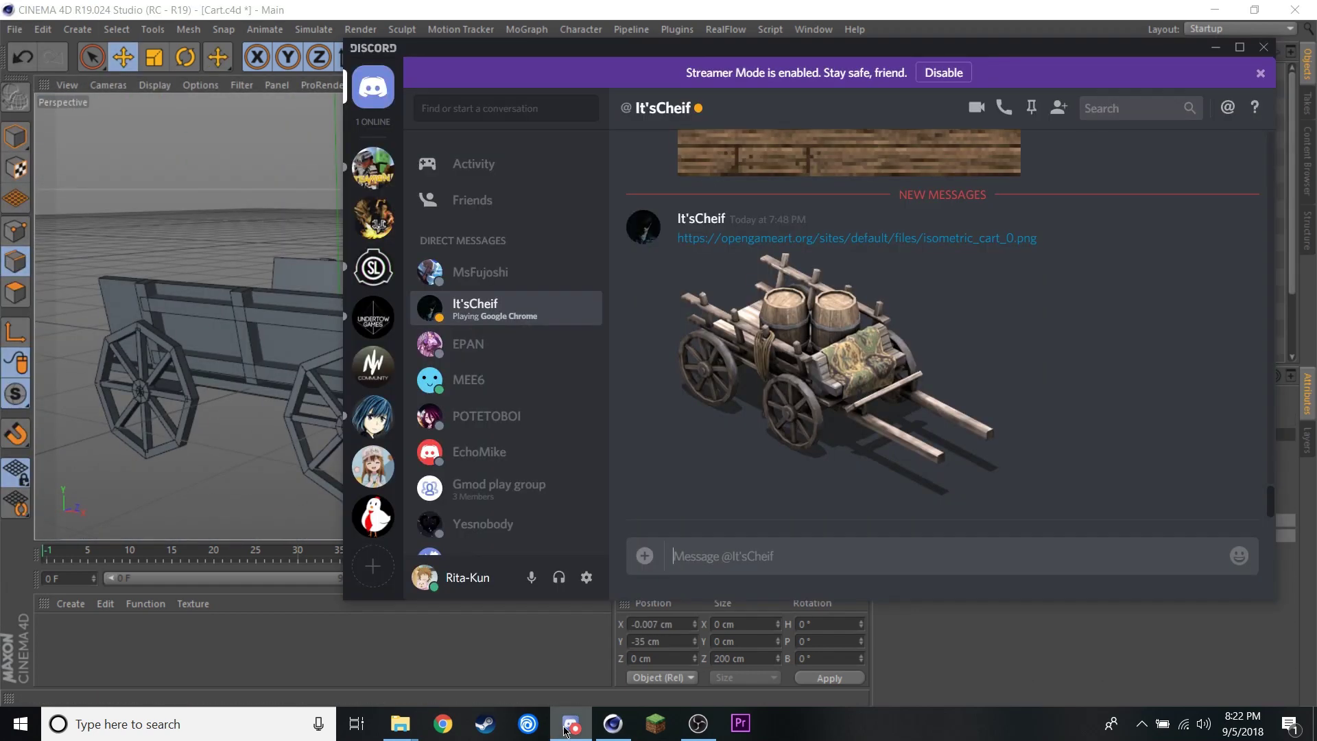
left_click(523, 630)
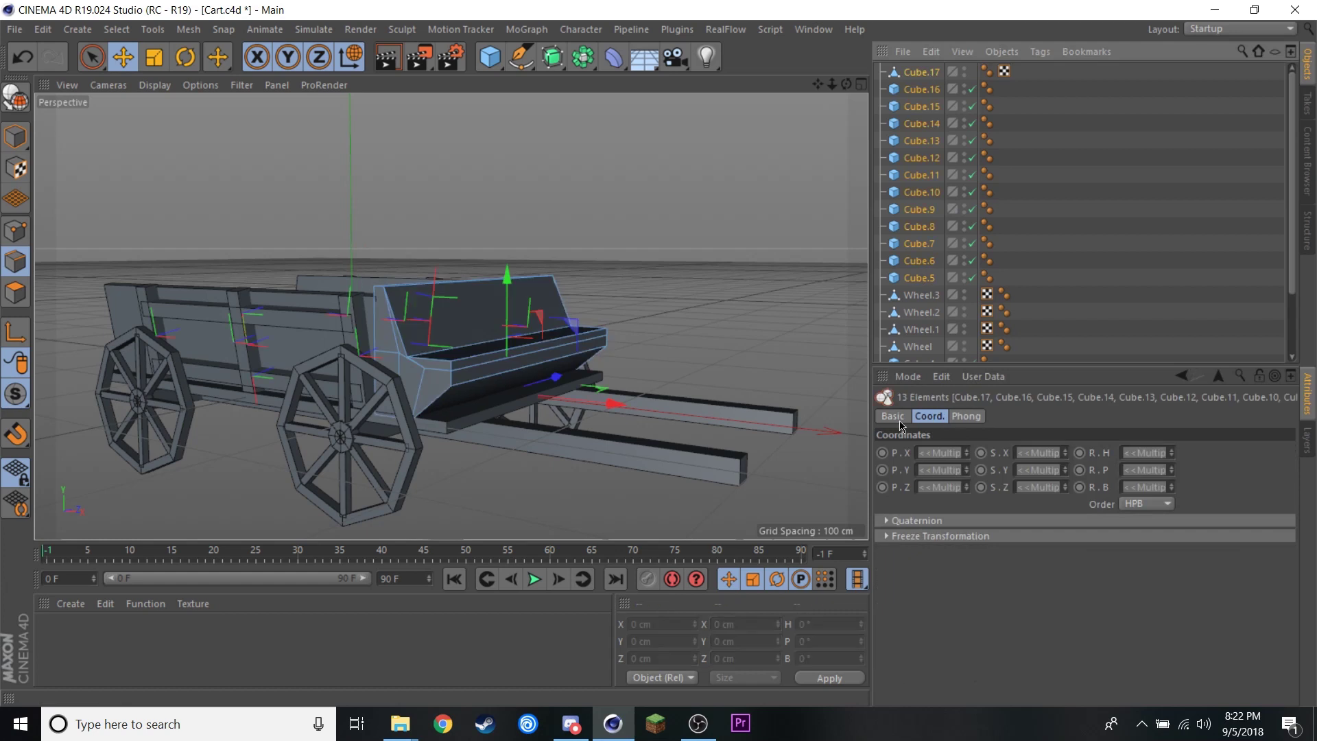
Turn off Fillet on the bottom cubes and edit the fourth wood material
left_click(921, 89)
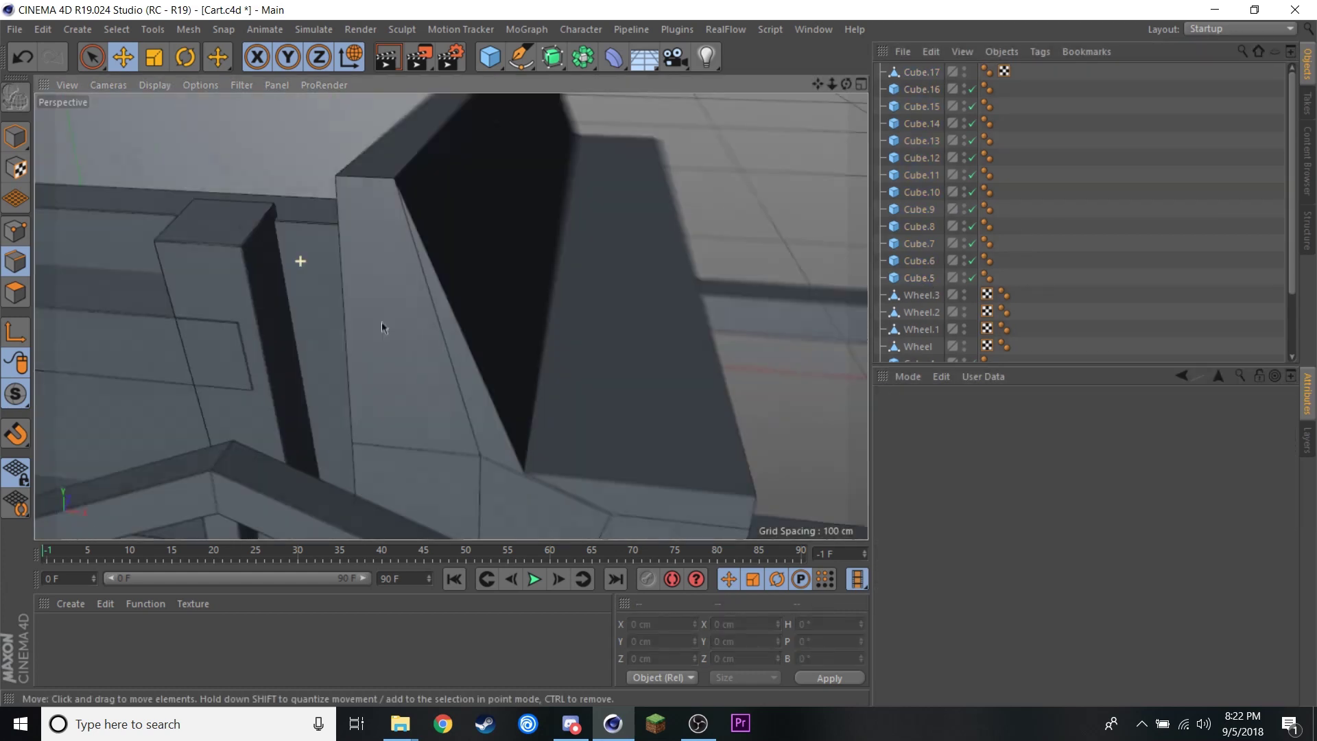
left_click(979, 525)
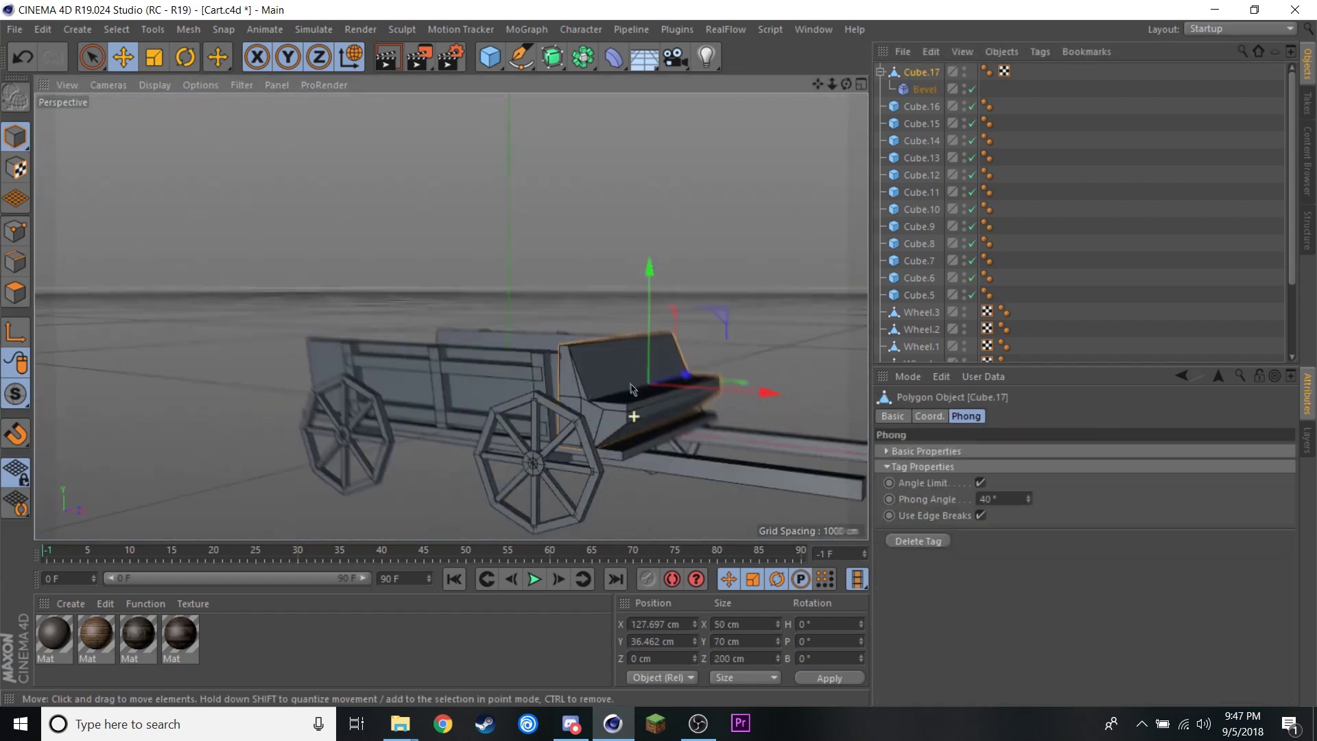
double_click(177, 638)
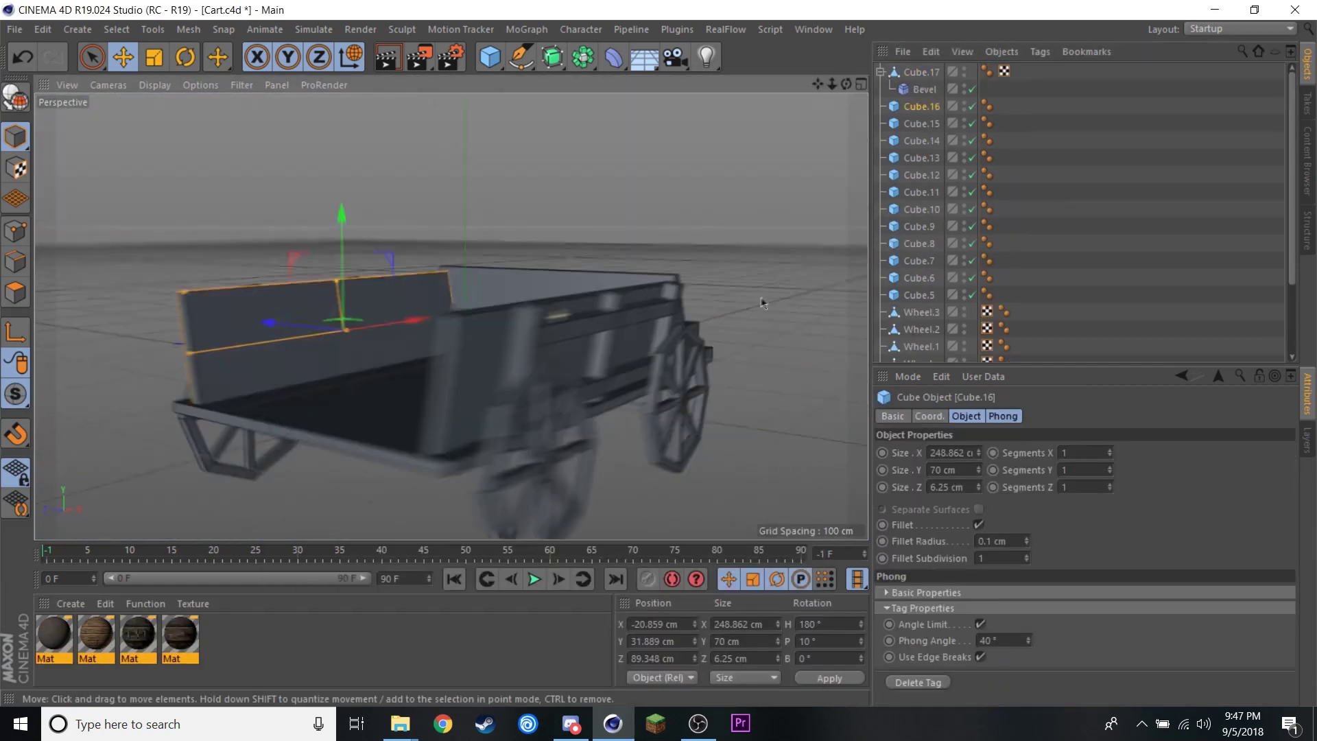
Rename the seat box and group the left-side planks with L.plank as L.panel
double_click(923, 72)
left_click(919, 109)
type("L.plank")
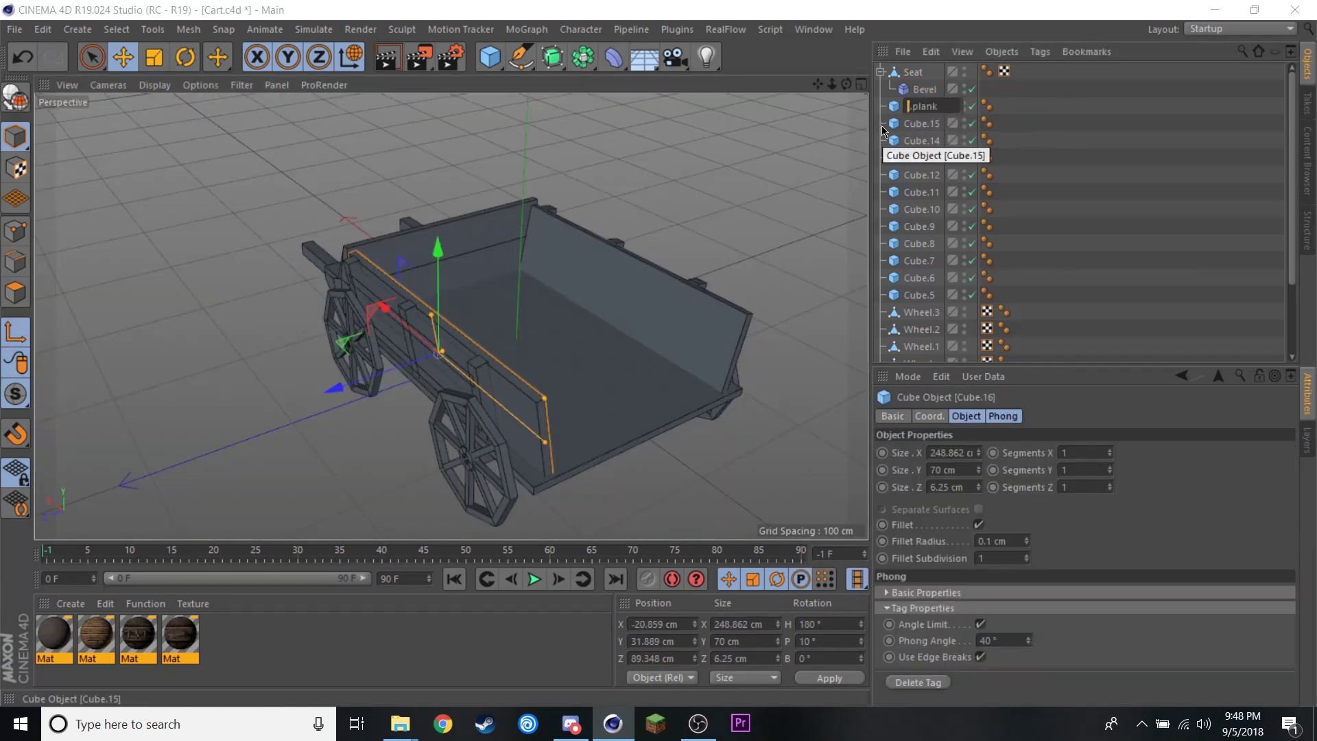
left_click(921, 175)
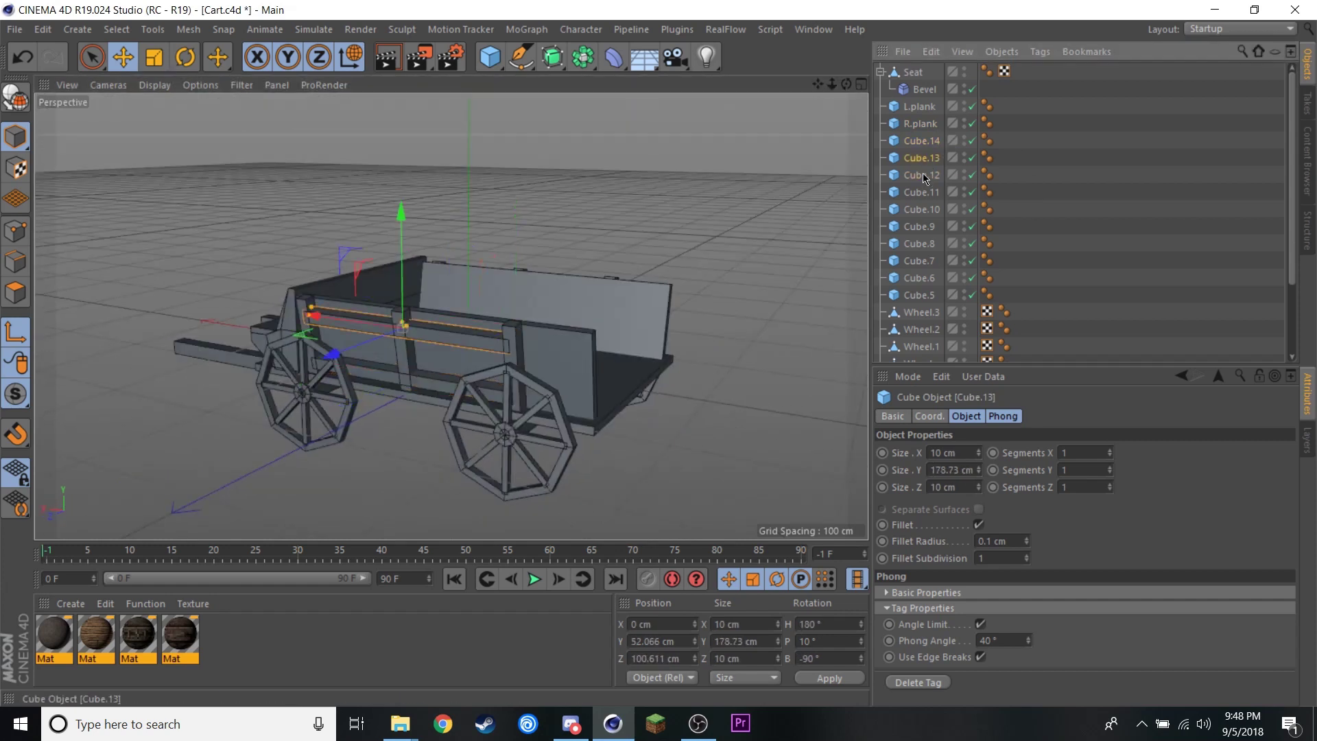
key("alt+g")
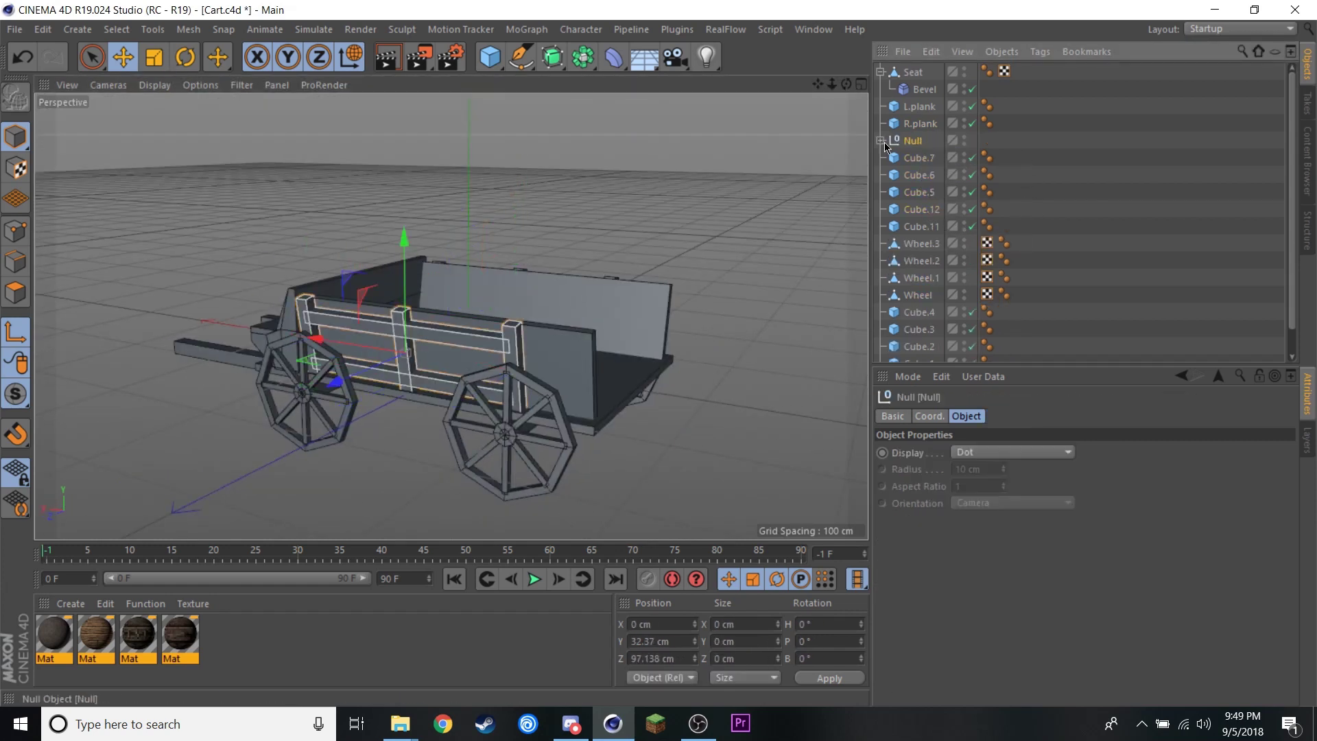
key("ctrl+z")
left_click(487, 348, "shift")
key("alt+g")
key("BackSpace")
key("BackSpace")
key("BackSpace")
type(".panel")
Group the right-side cubes with R.plank into an R.panel group
left_click(880, 123)
left_click(919, 141)
left_click(921, 209, "shift")
left_click_drag(480, 343, 624, 340, "alt")
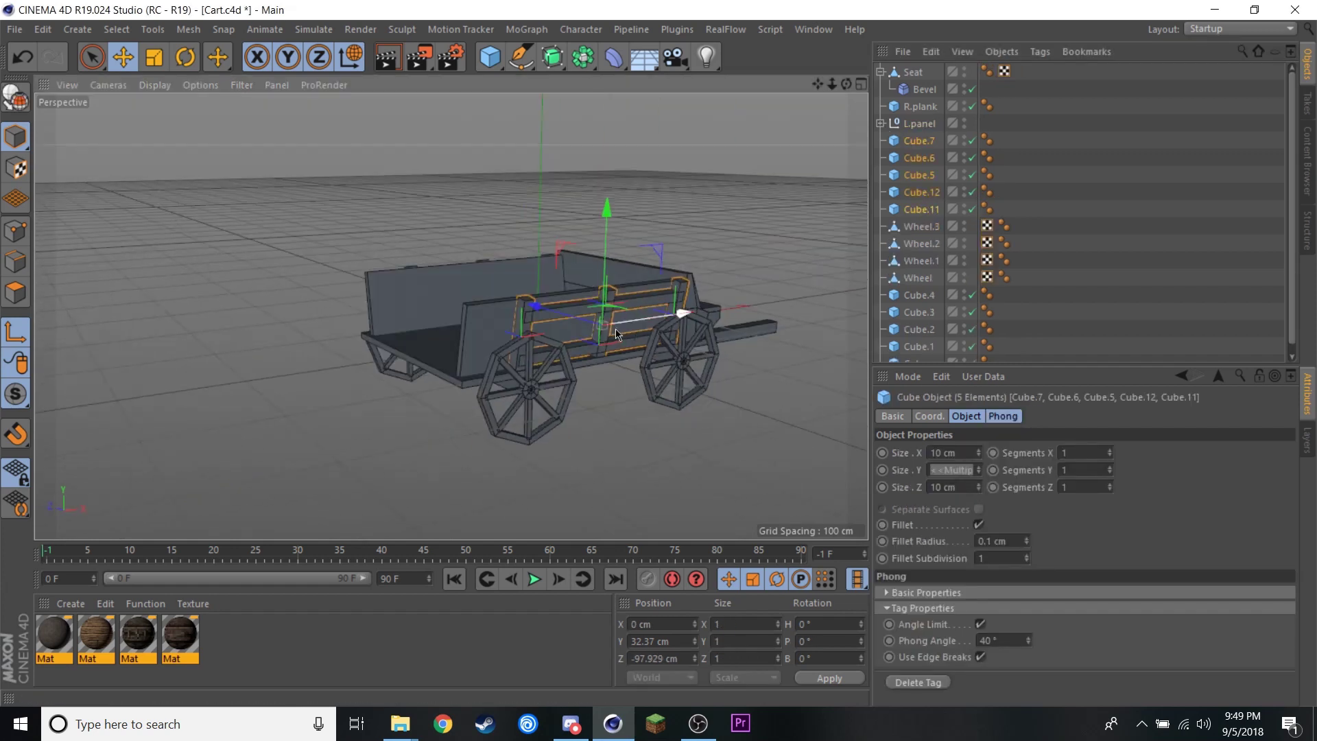
left_click(920, 106, "shift")
key("alt+g")
double_click(916, 123)
Select the floor and underside cubes and group them as Bottom
left_click_drag(786, 241, 494, 305, "alt")
left_click(485, 243)
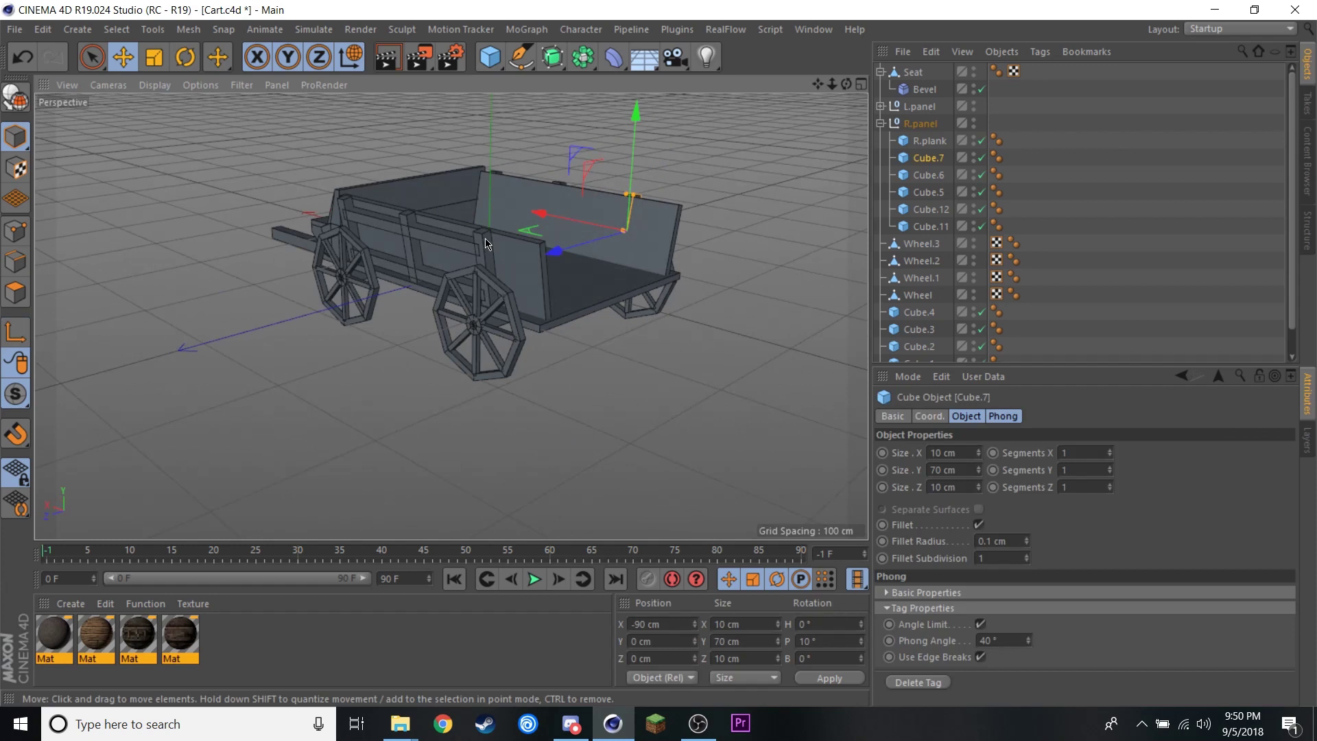
mouse_move(554, 256)
left_mouse_down("alt")
mouse_move(470, 295)
mouse_move(494, 215)
mouse_move(498, 343)
left_mouse_up("alt")
left_click(499, 344)
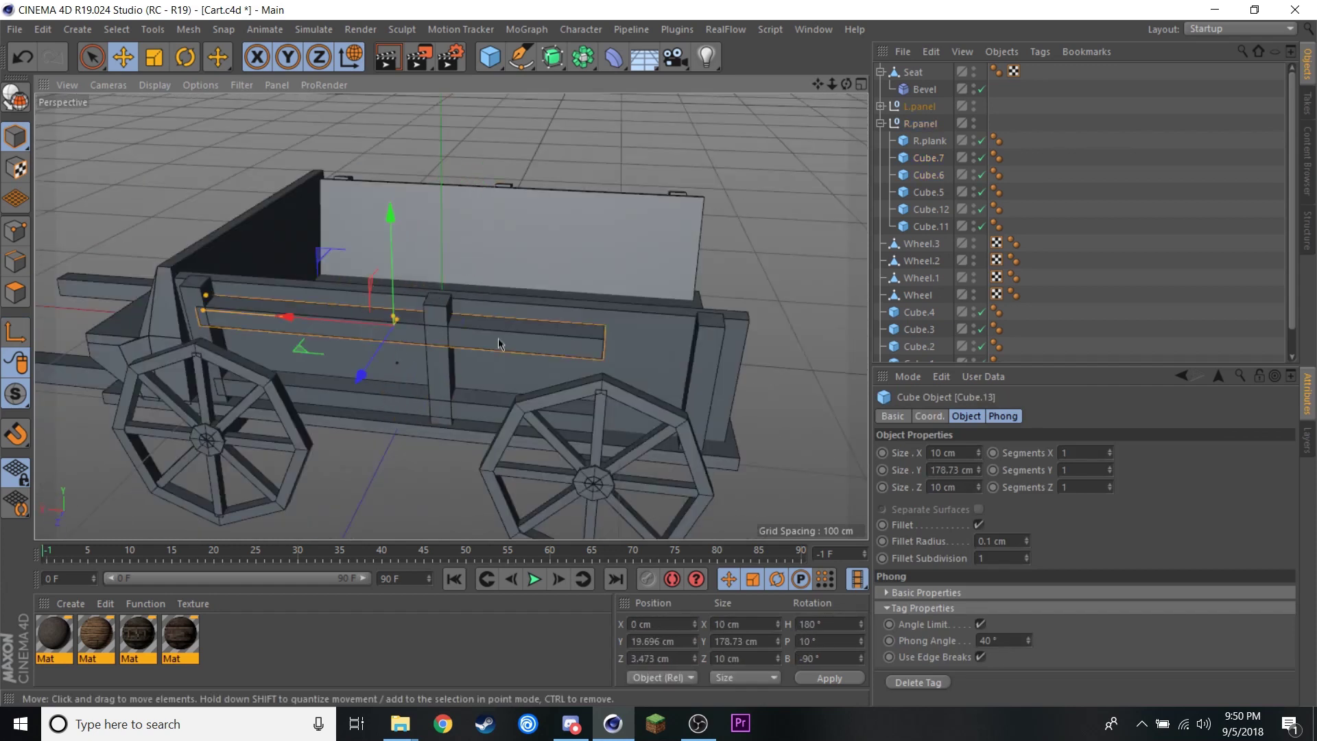
mouse_move(302, 384)
left_mouse_down("alt")
mouse_move(508, 290)
mouse_move(663, 336)
left_mouse_up("alt")
left_click(507, 289)
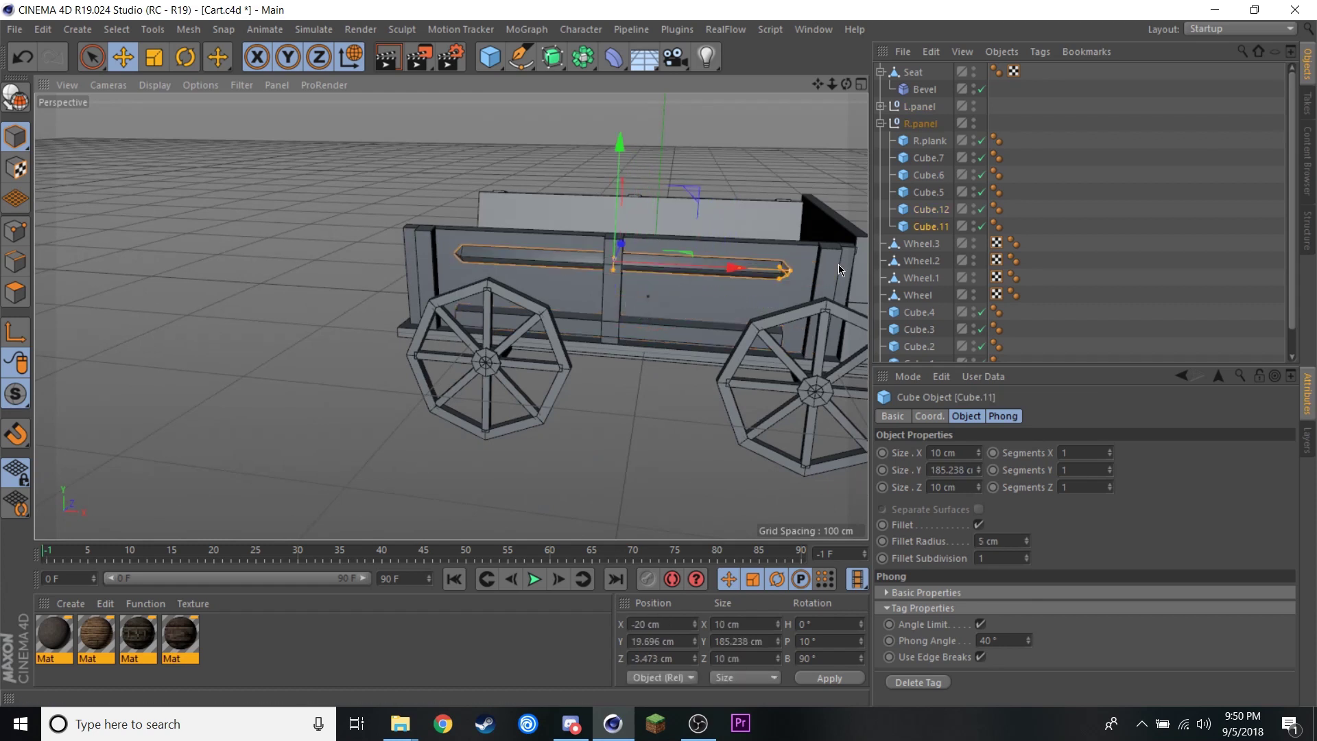
mouse_move(838, 264)
left_mouse_down("alt")
mouse_move(738, 303)
mouse_move(743, 248)
mouse_move(850, 261)
left_mouse_up("alt")
left_click(739, 303)
left_click(919, 209, "shift")
key("alt+g")
type("ottom")
left_click(919, 192)
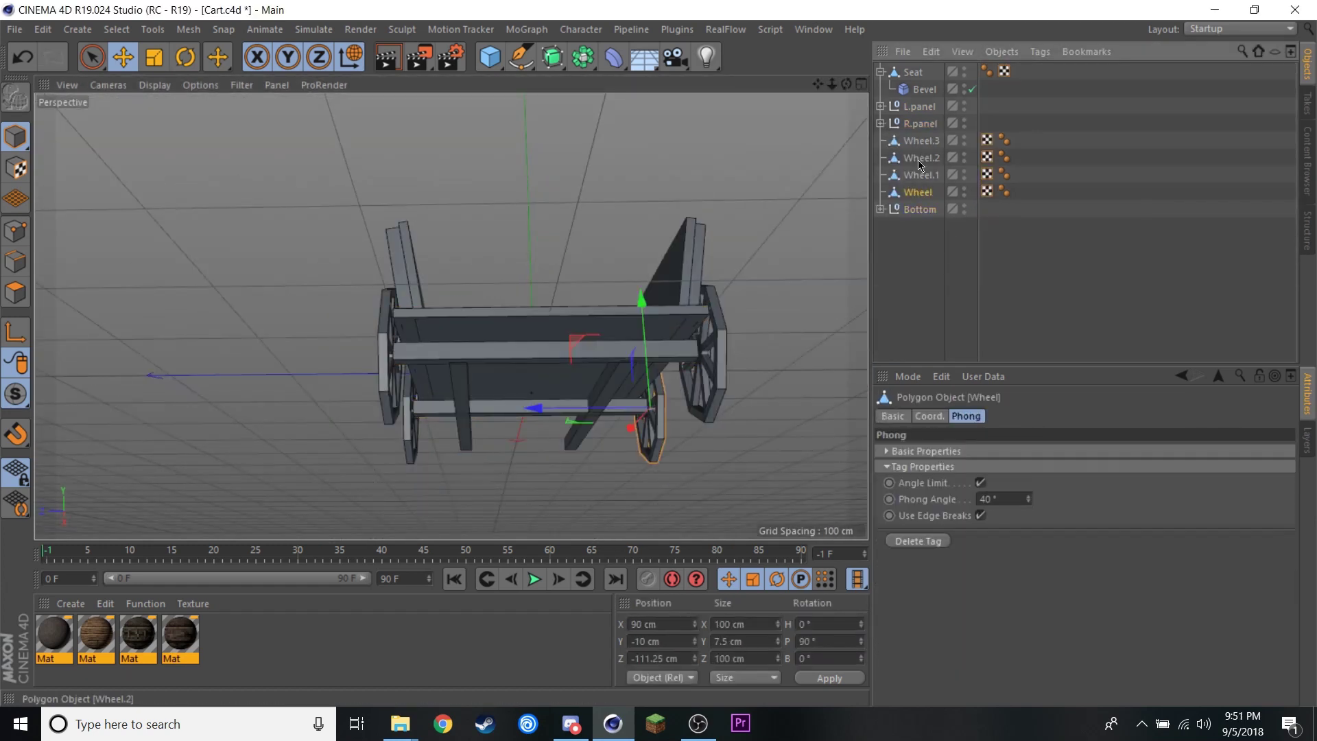
Group all parts into a Cart null and apply a wood material to it
key("alt+g")
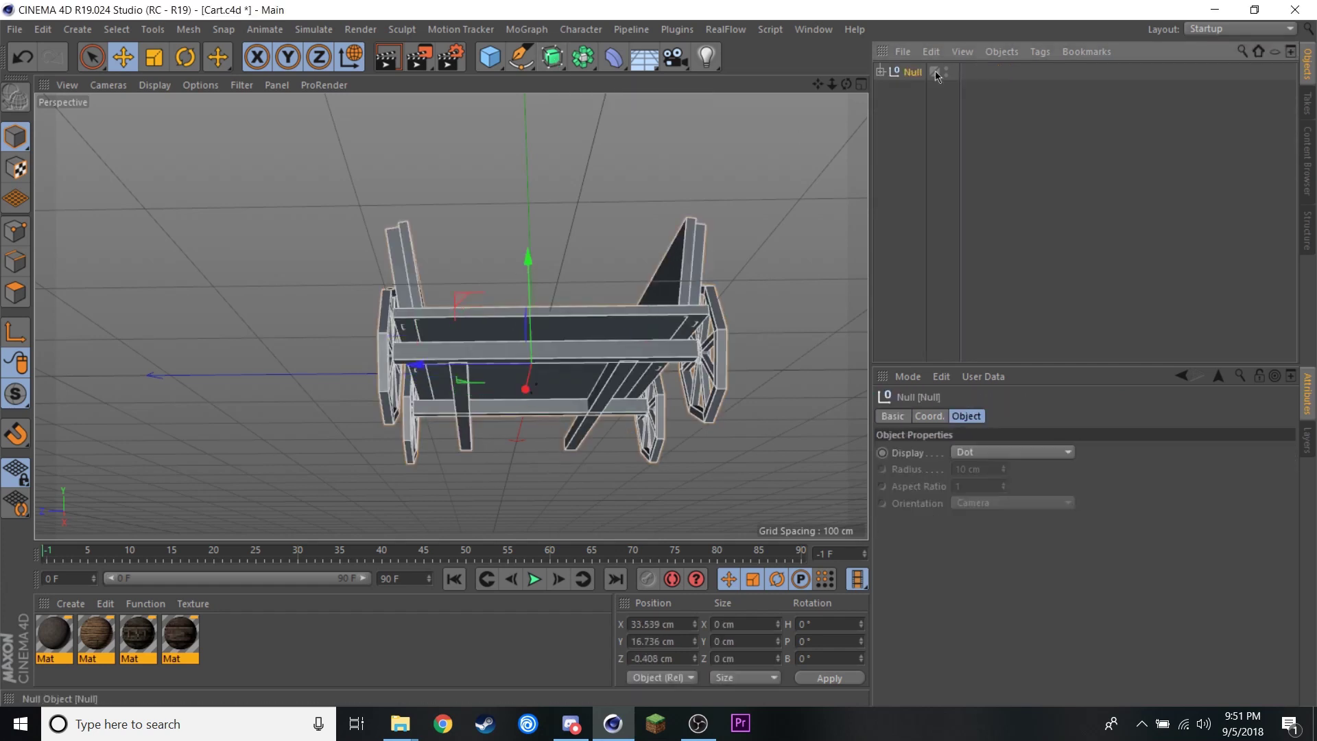
left_click_drag(755, 274, 396, 431, "alt")
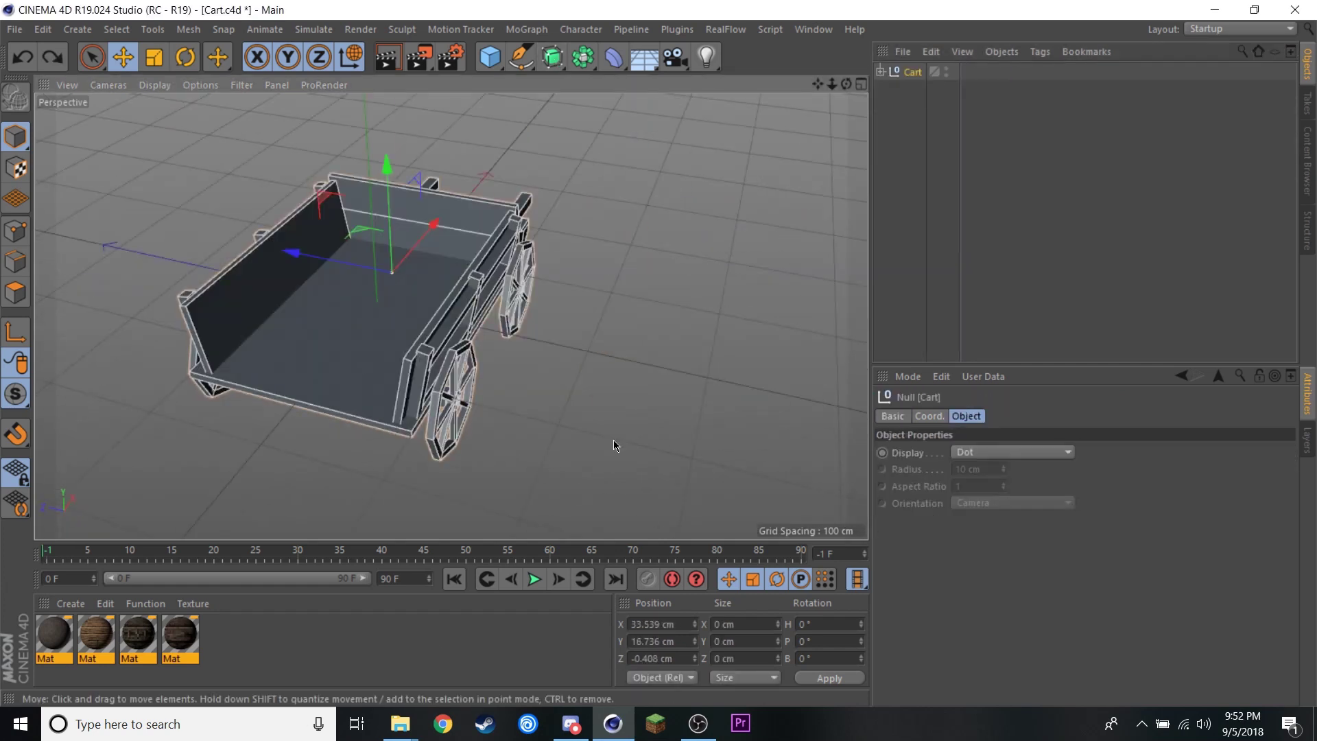
left_click_drag(96, 635, 912, 71)
mouse_move(411, 308)
left_mouse_down("alt")
mouse_move(487, 292)
mouse_move(626, 409)
left_mouse_up("alt")
left_click(881, 71)
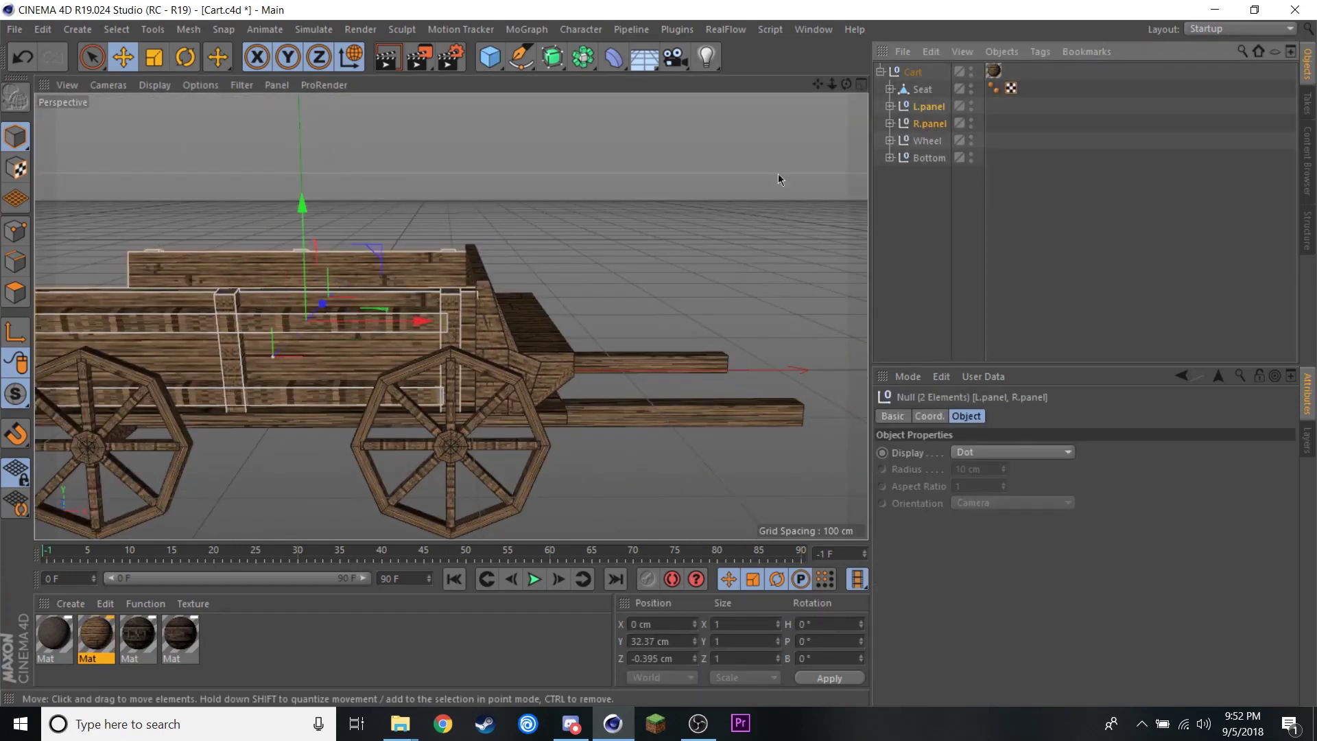
Apply wood materials to the L.panel and R.panel side groups
left_click(890, 106)
left_click(928, 124)
left_click(889, 243)
left_click(889, 124)
left_click_drag(138, 634, 995, 123)
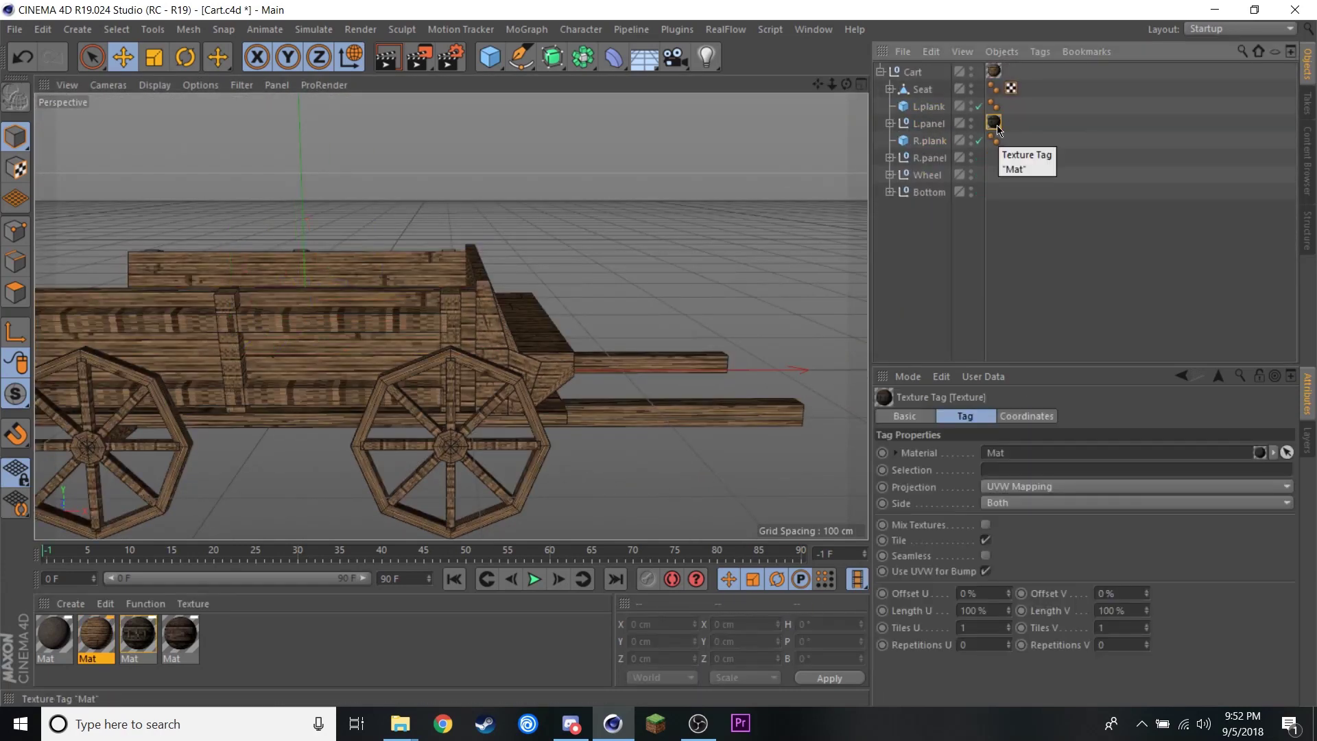
left_click_drag(425, 279, 370, 323, "alt")
left_click(379, 404)
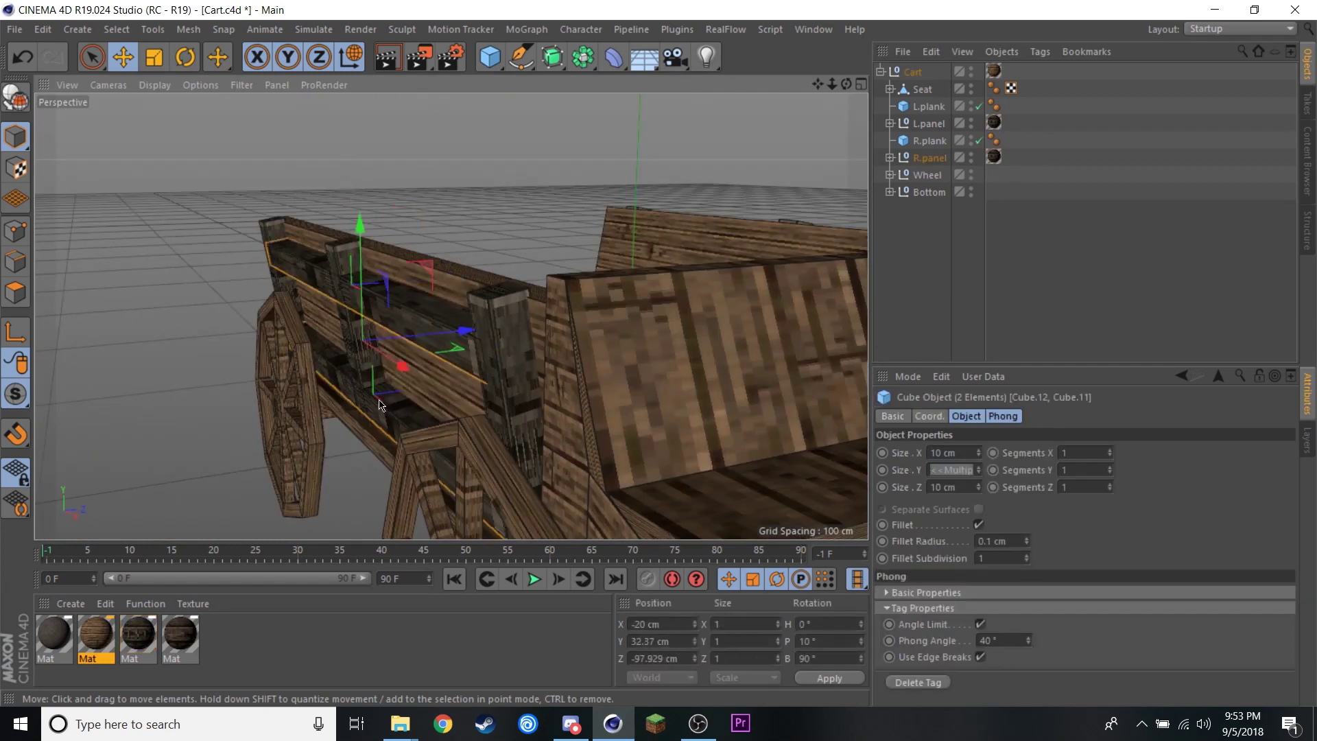
left_click_drag(401, 333, 685, 323, "alt")
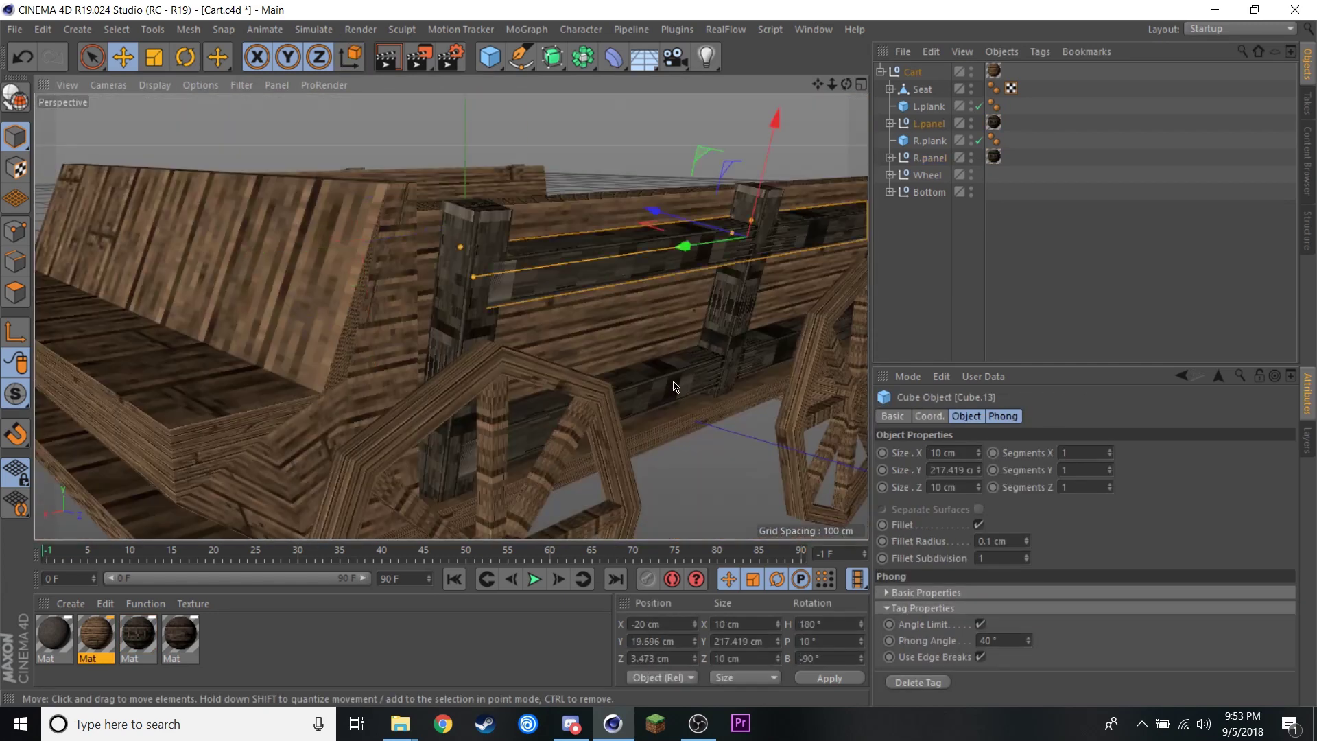
left_click(712, 333)
scroll(712, 333, "down", 5)
left_click_drag(480, 309, 583, 295, "alt")
Apply a wood material to Bottom and the fourth wood material to Seat
left_click(890, 192)
left_click(919, 208)
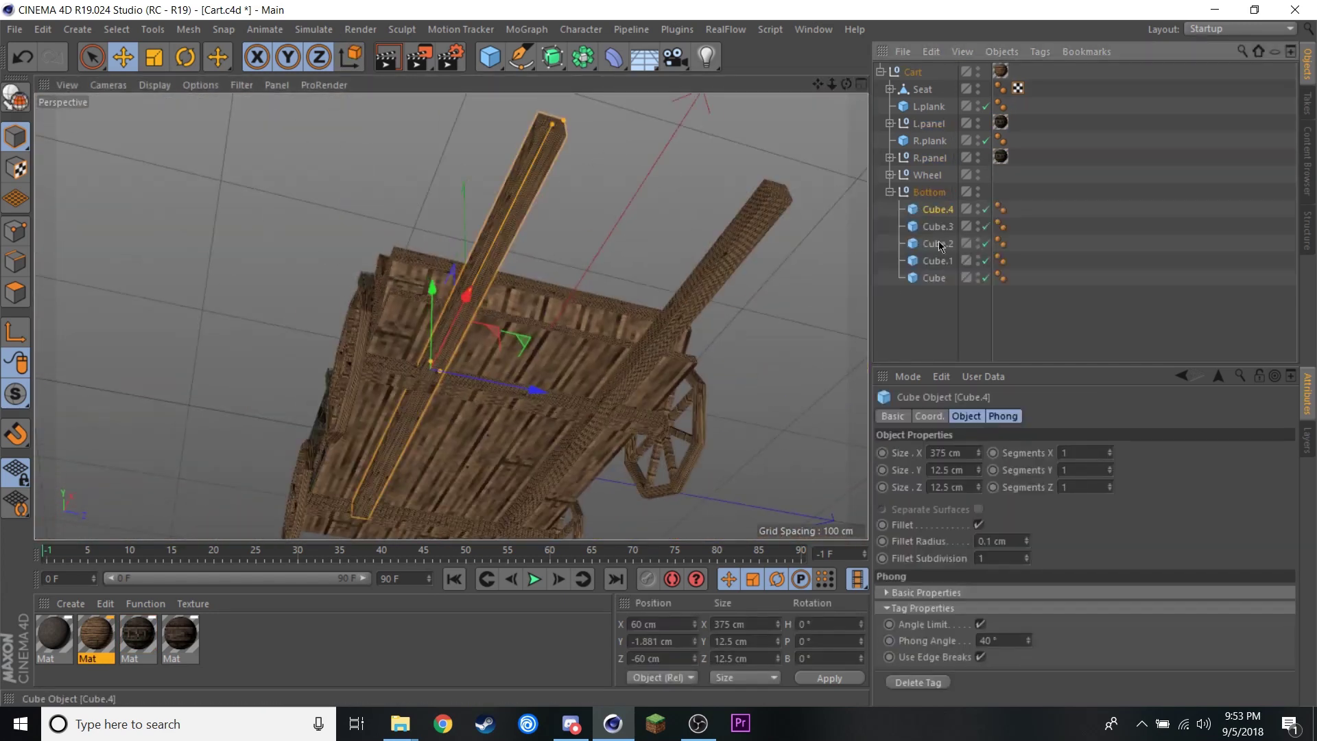
left_click(1000, 156)
left_click_drag(1001, 156, 1001, 208, "ctrl")
left_click_drag(480, 309, 488, 347, "alt")
scroll(489, 347, "up", 5)
scroll(488, 347, "down", 5)
left_click(180, 638)
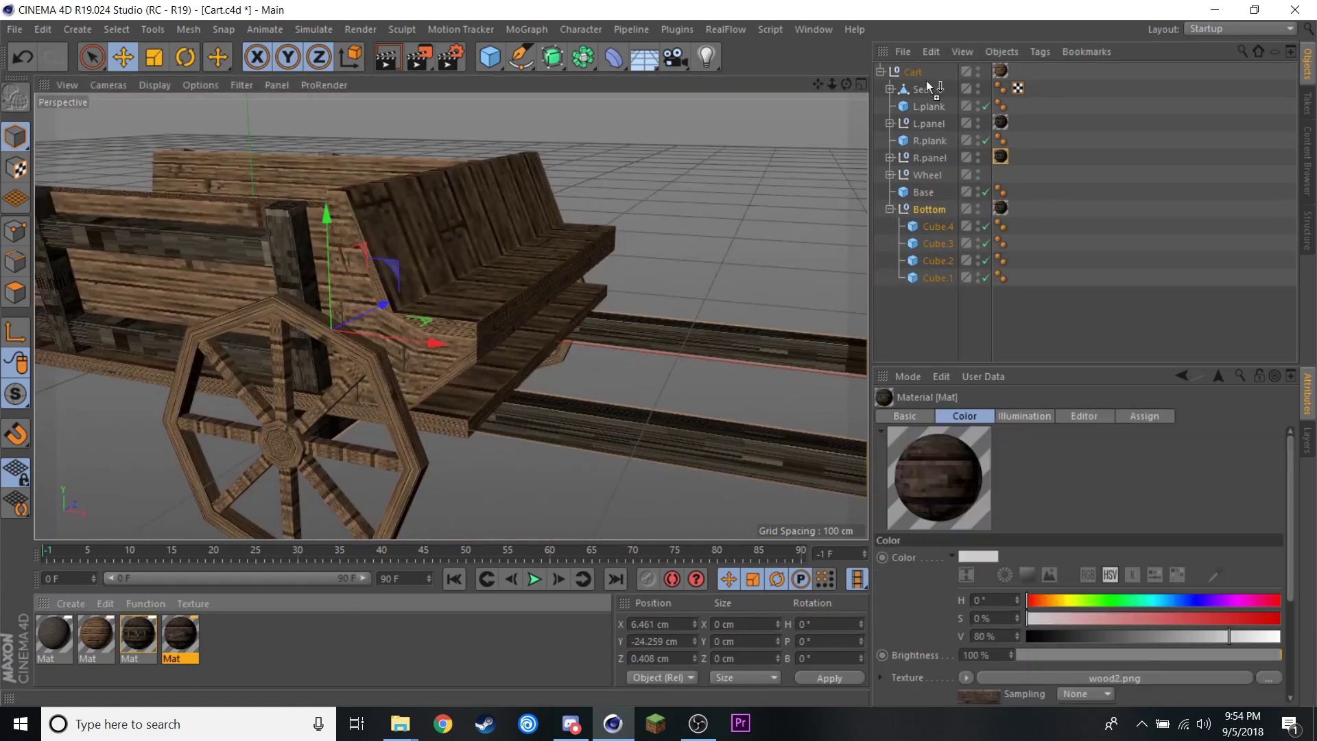
left_click_drag(180, 638, 923, 89)
Loop-select the wheel rim faces and drop a wood material onto them
scroll(598, 418, "up", 5)
left_click(598, 415)
left_click(610, 382)
mouse_move(609, 382)
left_mouse_down("alt")
mouse_move(627, 375)
mouse_move(563, 324)
mouse_move(550, 376)
mouse_move(487, 240)
mouse_move(528, 320)
mouse_move(653, 271)
left_mouse_up("alt")
scroll(631, 382, "up", 5)
scroll(518, 239, "down", 5)
left_click_drag(39, 639, 376, 364)
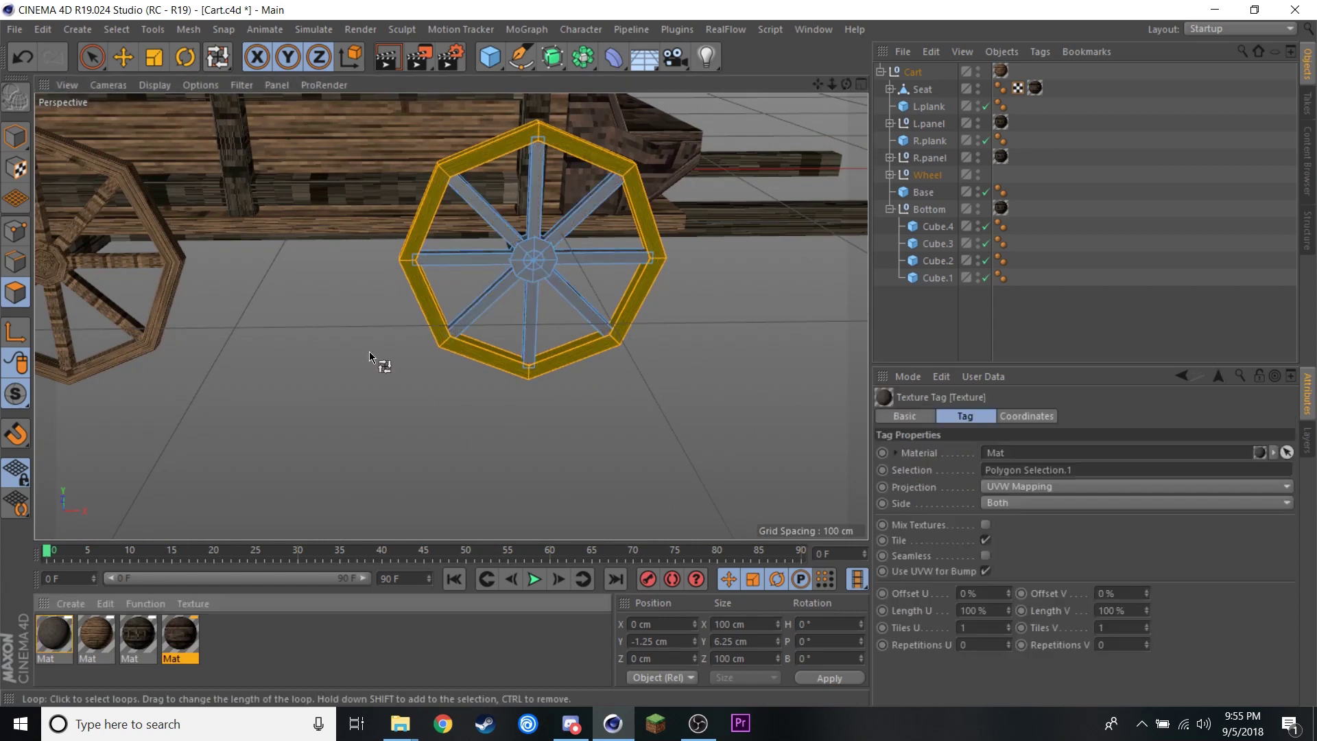
Apply a wood material to the wheel spokes
scroll(617, 316, "up", 5)
left_click_drag(641, 317, 854, 274, "alt")
left_click(594, 361)
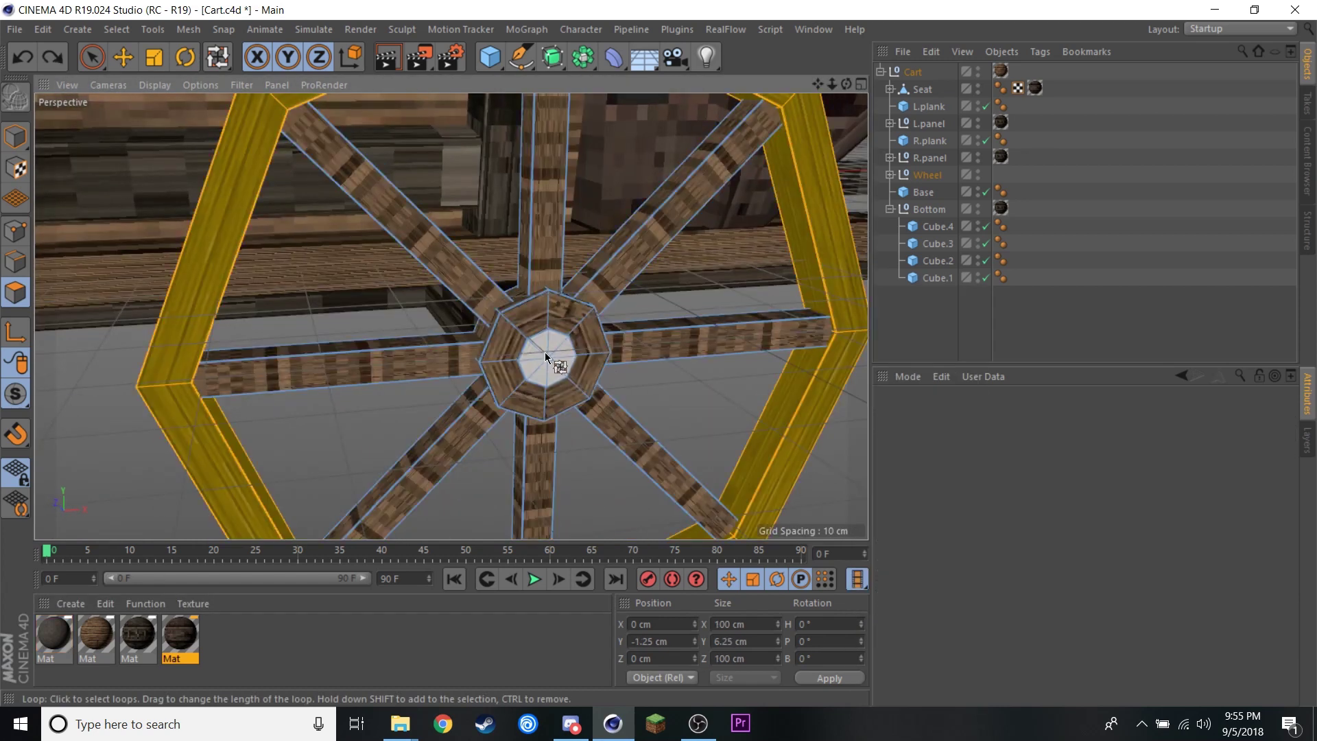
mouse_move(512, 342)
left_mouse_down("alt")
mouse_move(655, 175)
mouse_move(535, 376)
mouse_move(461, 258)
mouse_move(522, 300)
mouse_move(549, 343)
left_mouse_up("alt")
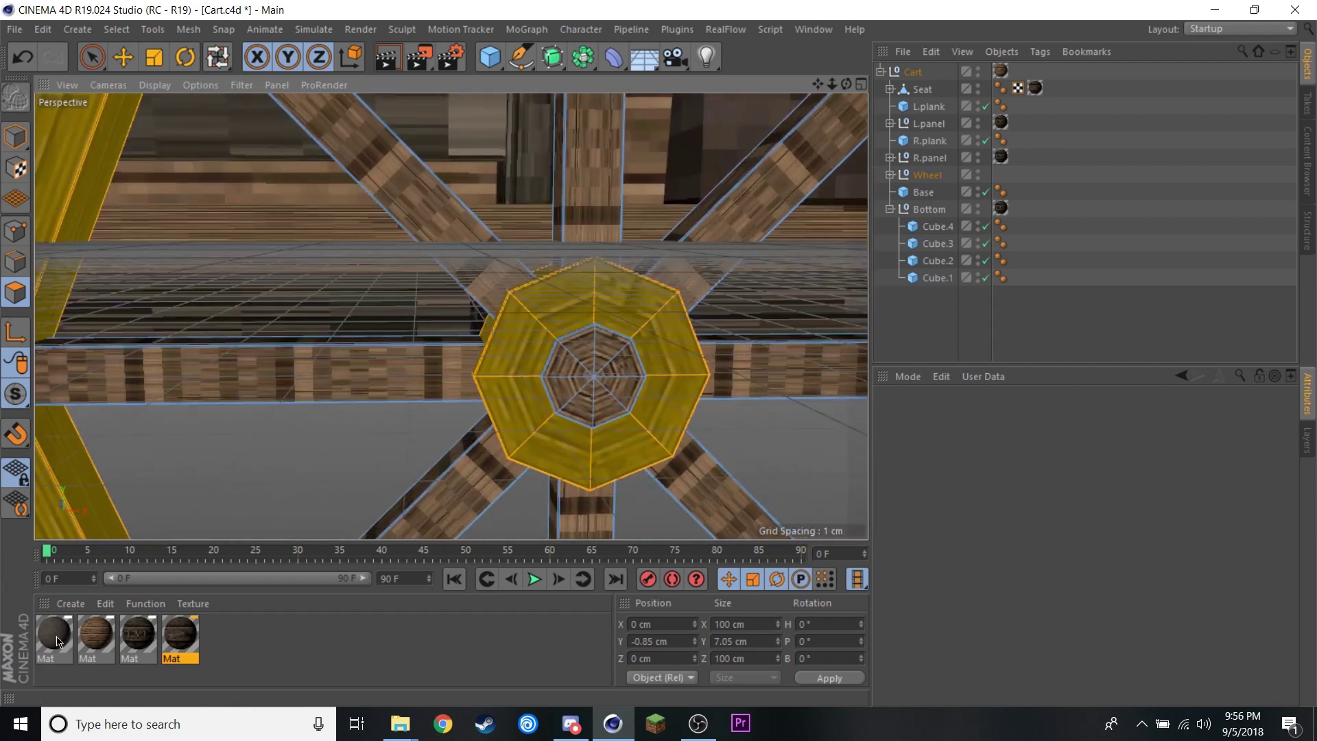
left_click_drag(97, 634, 563, 343)
left_click_drag(579, 406, 627, 368, "alt")
scroll(278, 389, "down", 5)
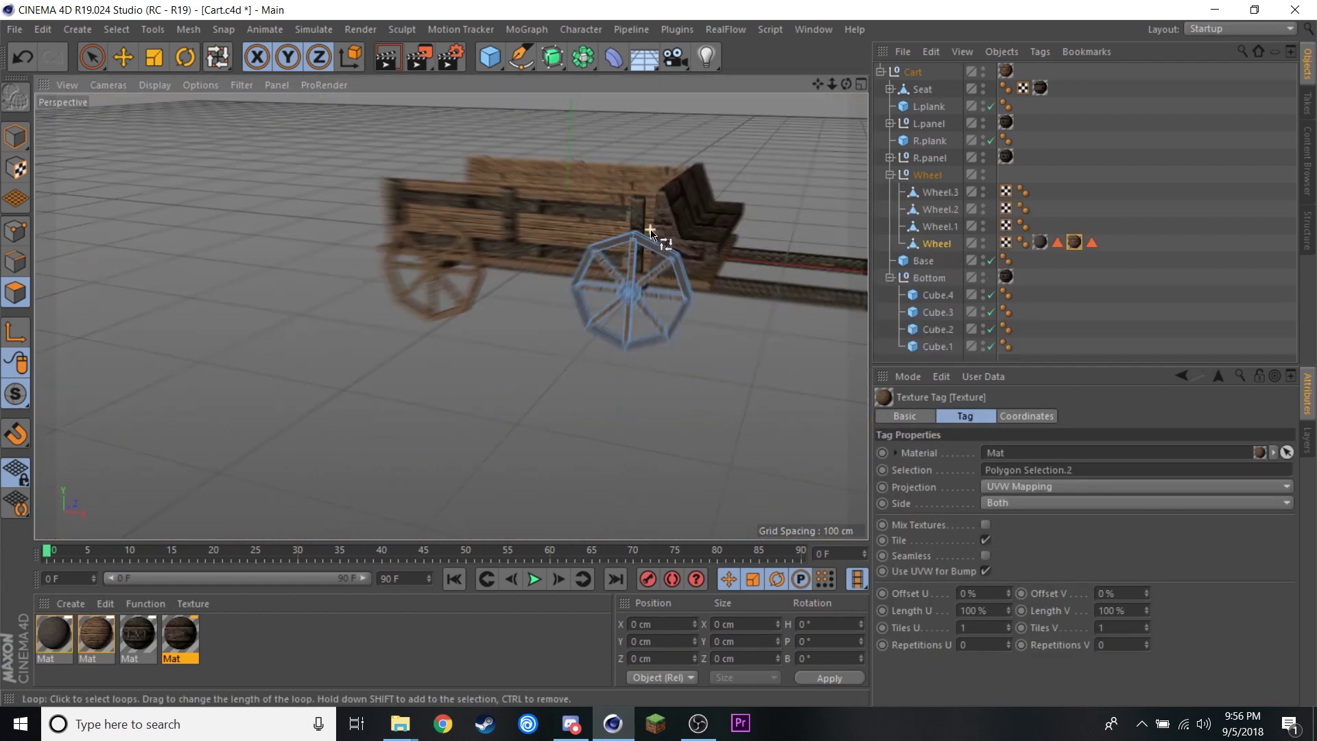
Copy the textured wheel to all four positions in Top view and place copies under Wheel
left_click_drag(278, 389, 480, 308, "alt")
key("F2")
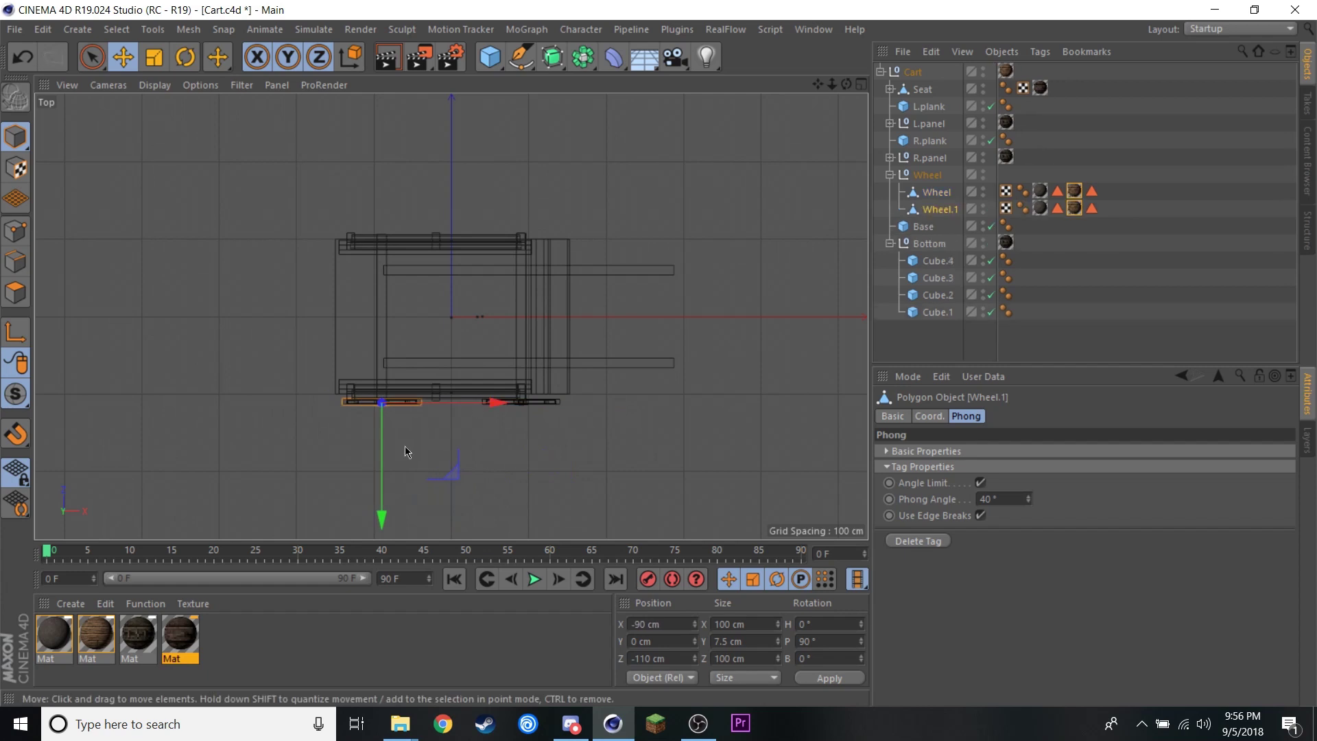
left_click_drag(451, 480, 451, 307, "ctrl")
key("r")
left_click_drag(480, 206, 412, 205)
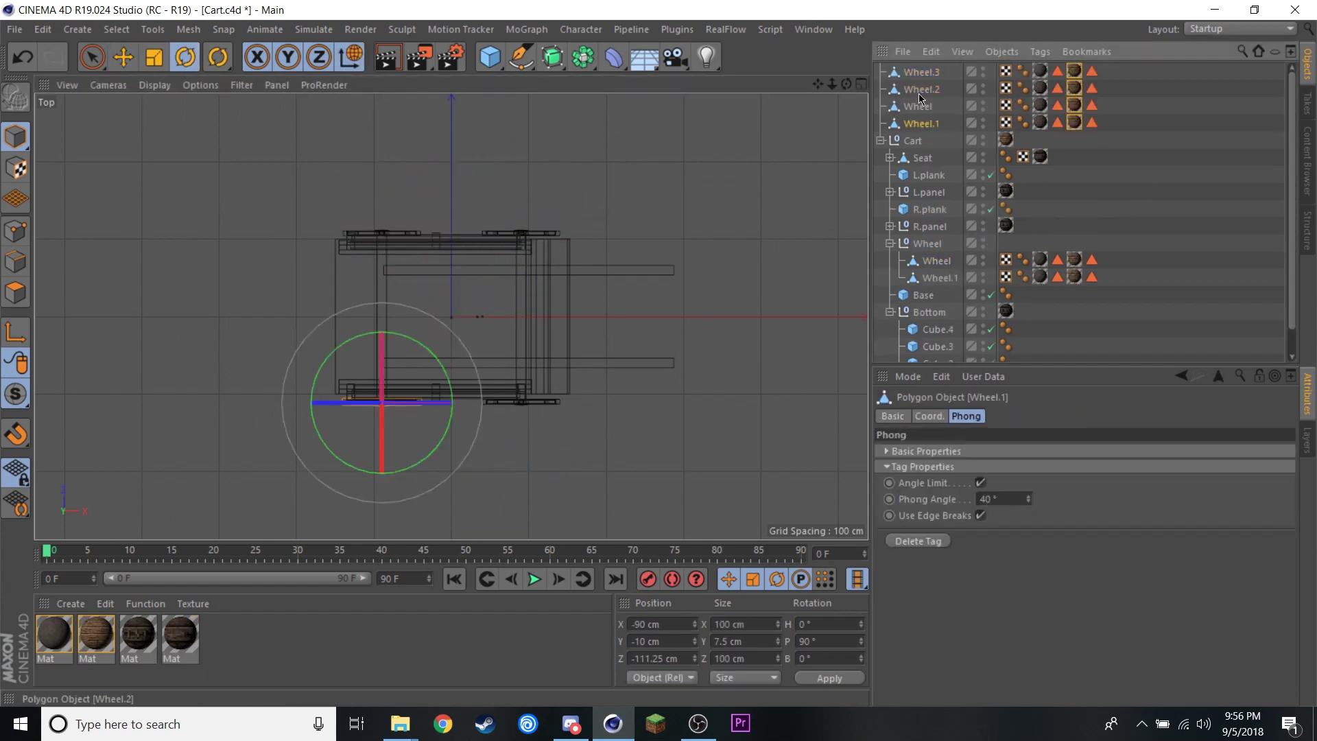
left_click_drag(927, 89, 936, 251)
key("F1")
left_click_drag(562, 288, 456, 329, "alt")
scroll(407, 246, "up", 5)
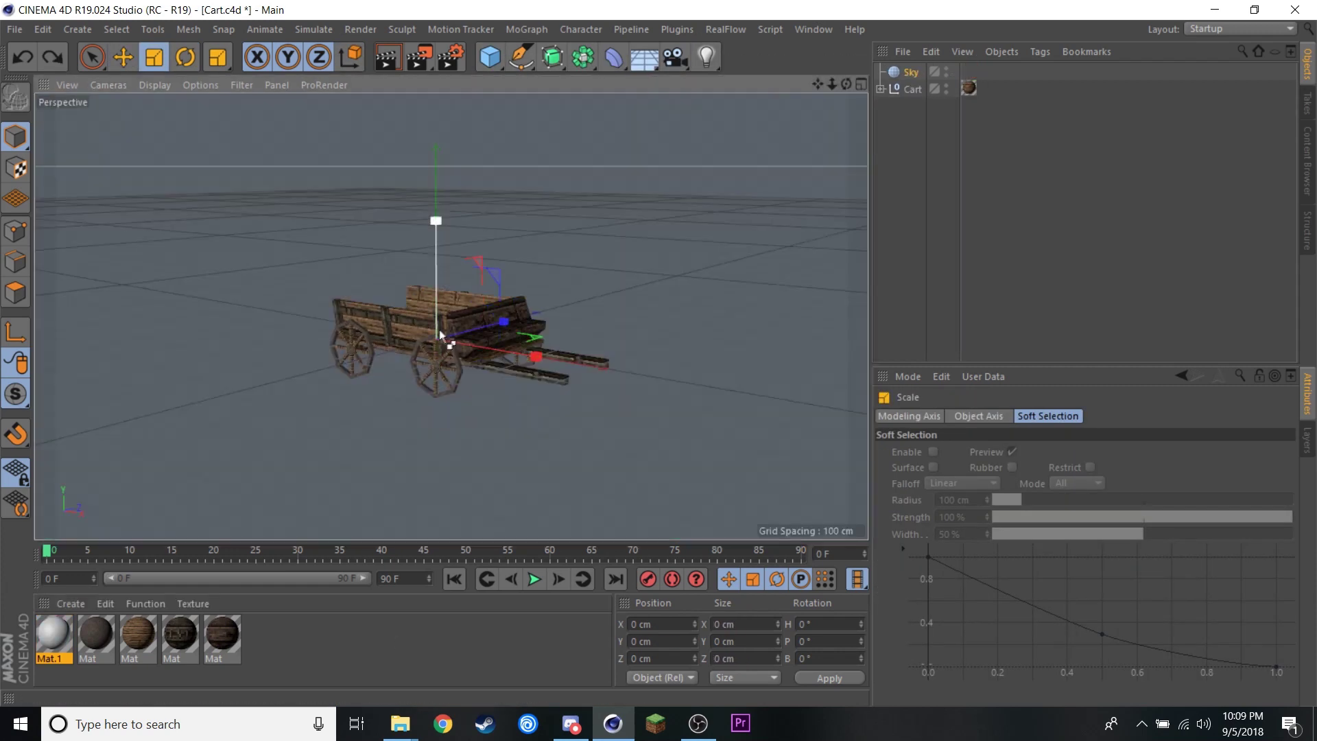
Open the Plugins menu to reach HDRI Studio
left_click(677, 28)
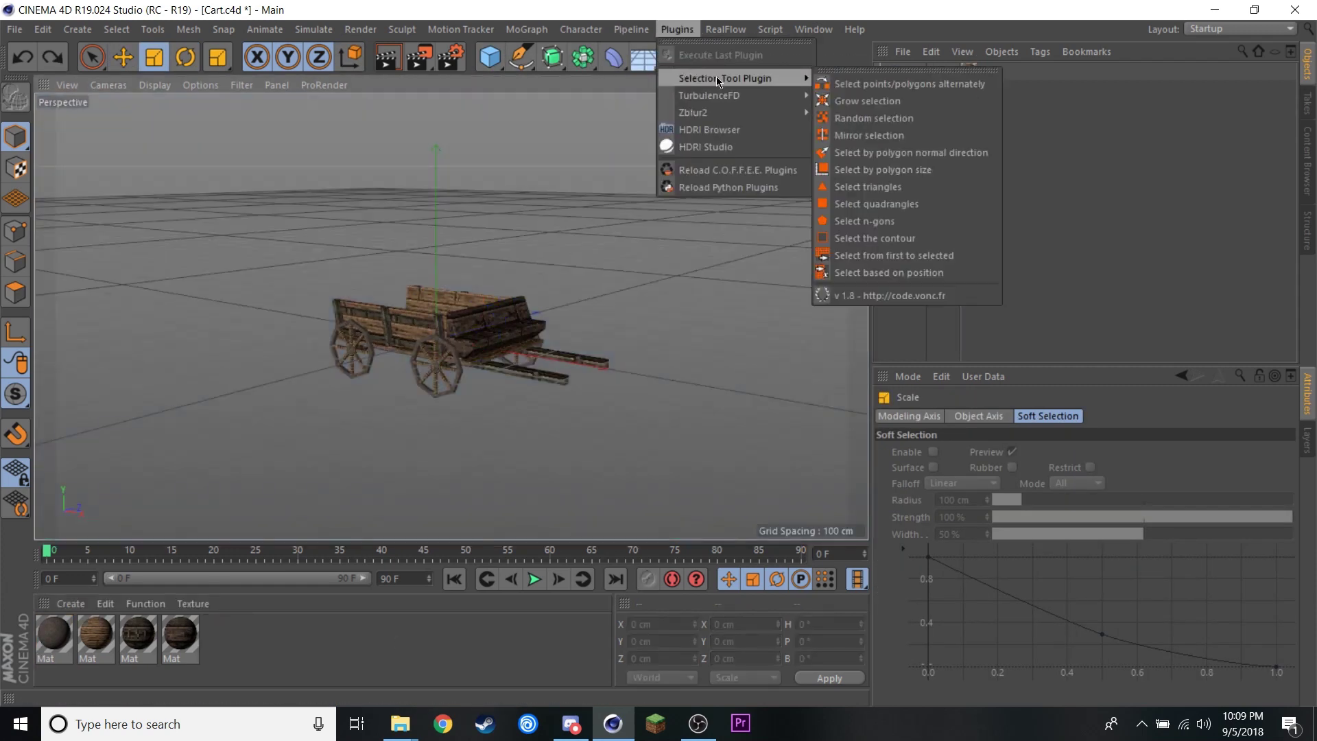